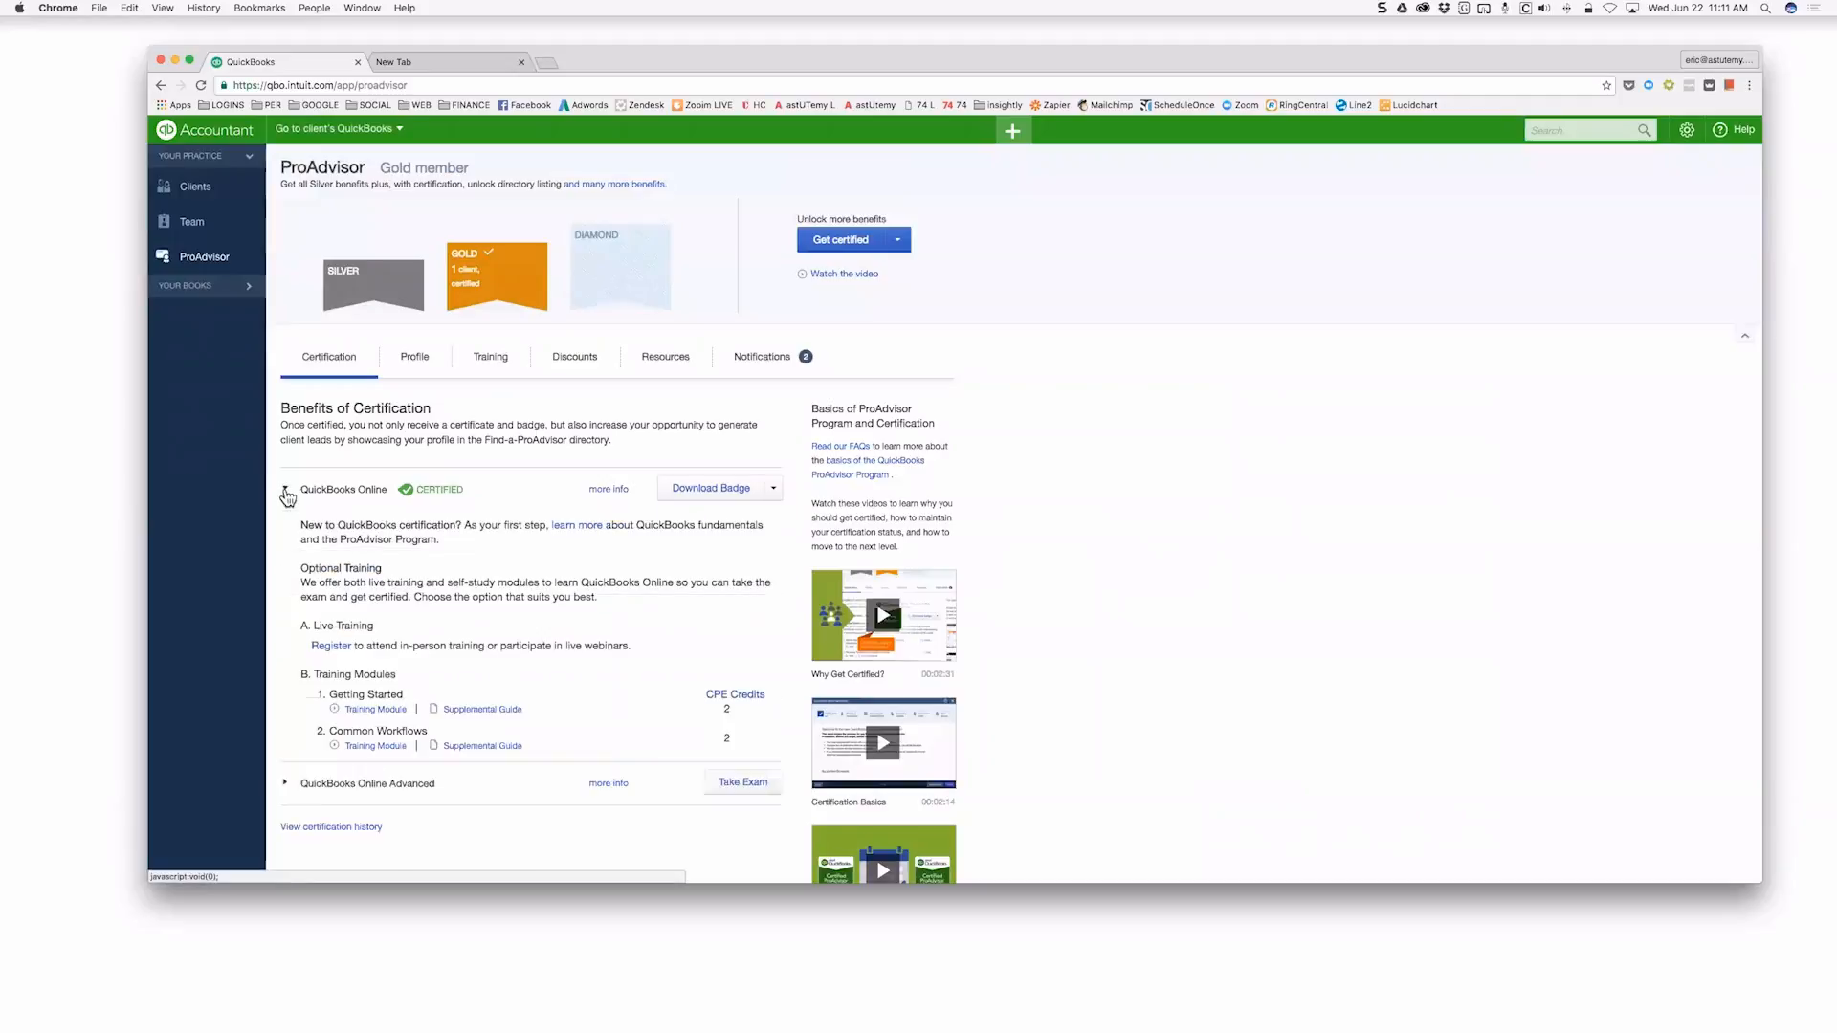
Review the optional training modules listed for the QuickBooks Online certification on the ProAdvisor page
scroll(418, 542, down, 1)
scroll(418, 542, down, 2)
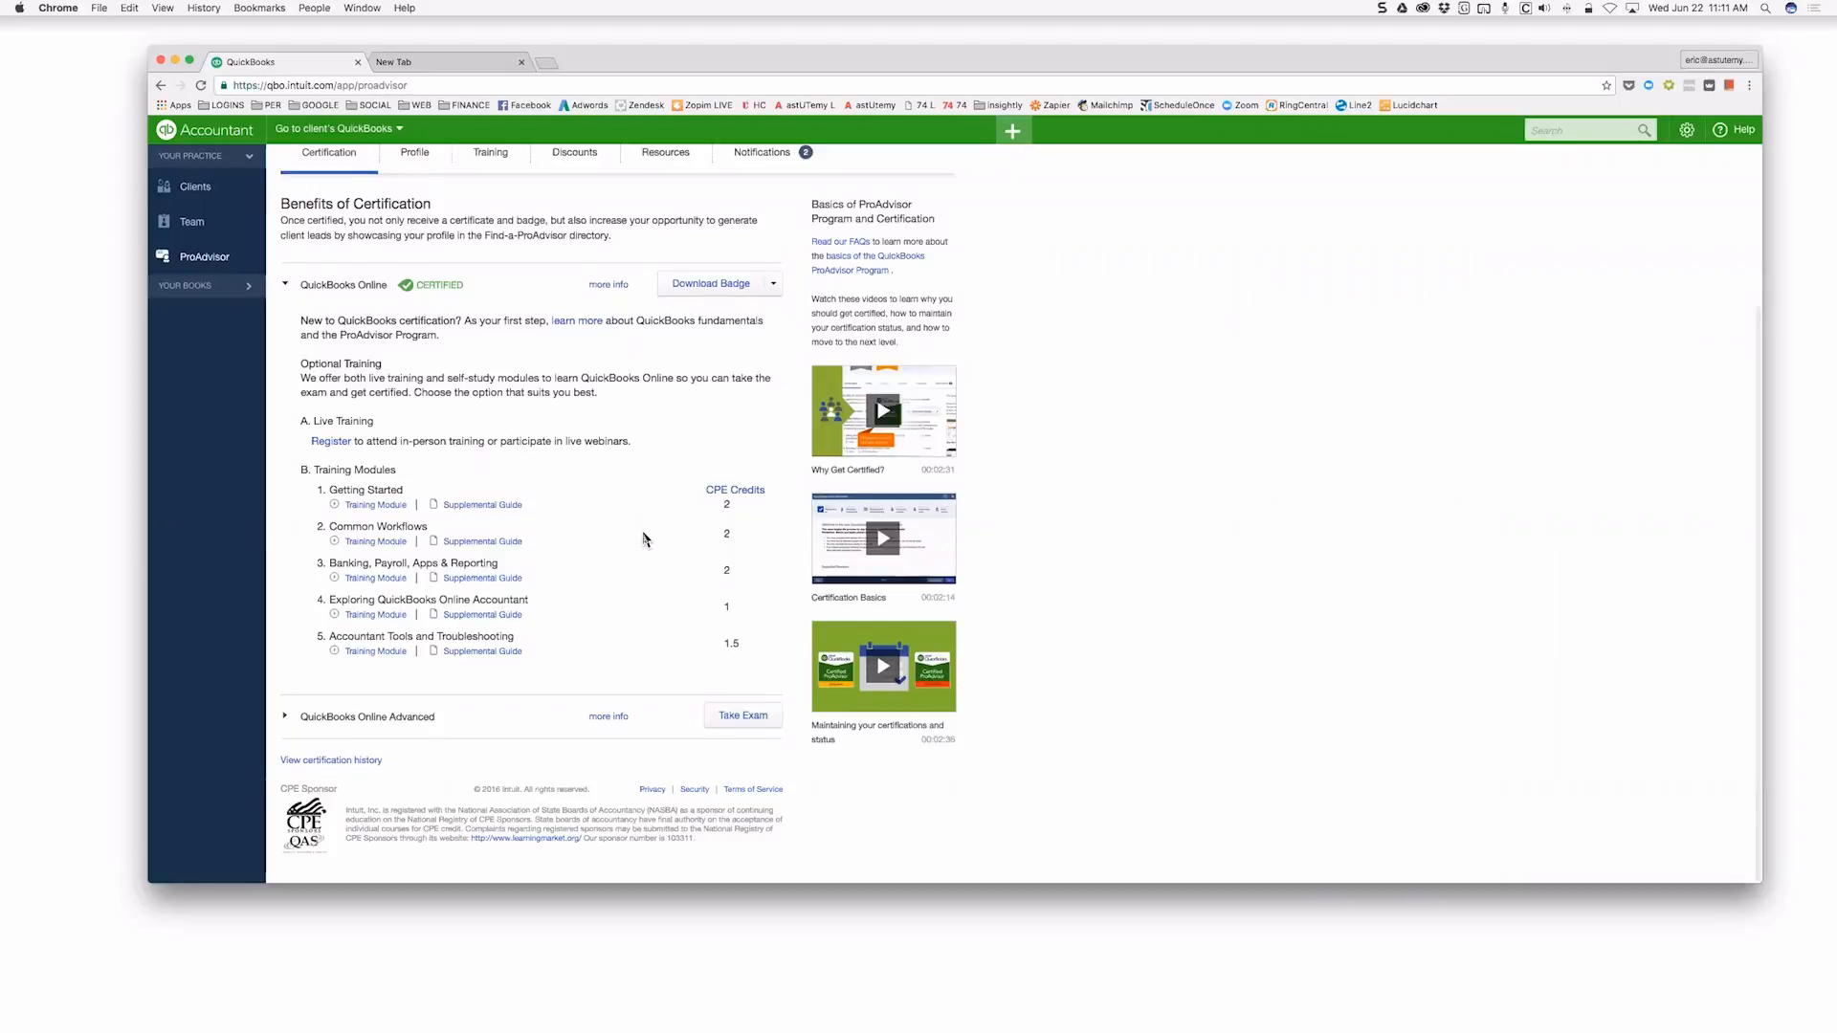
scroll(643, 539, up, 4)
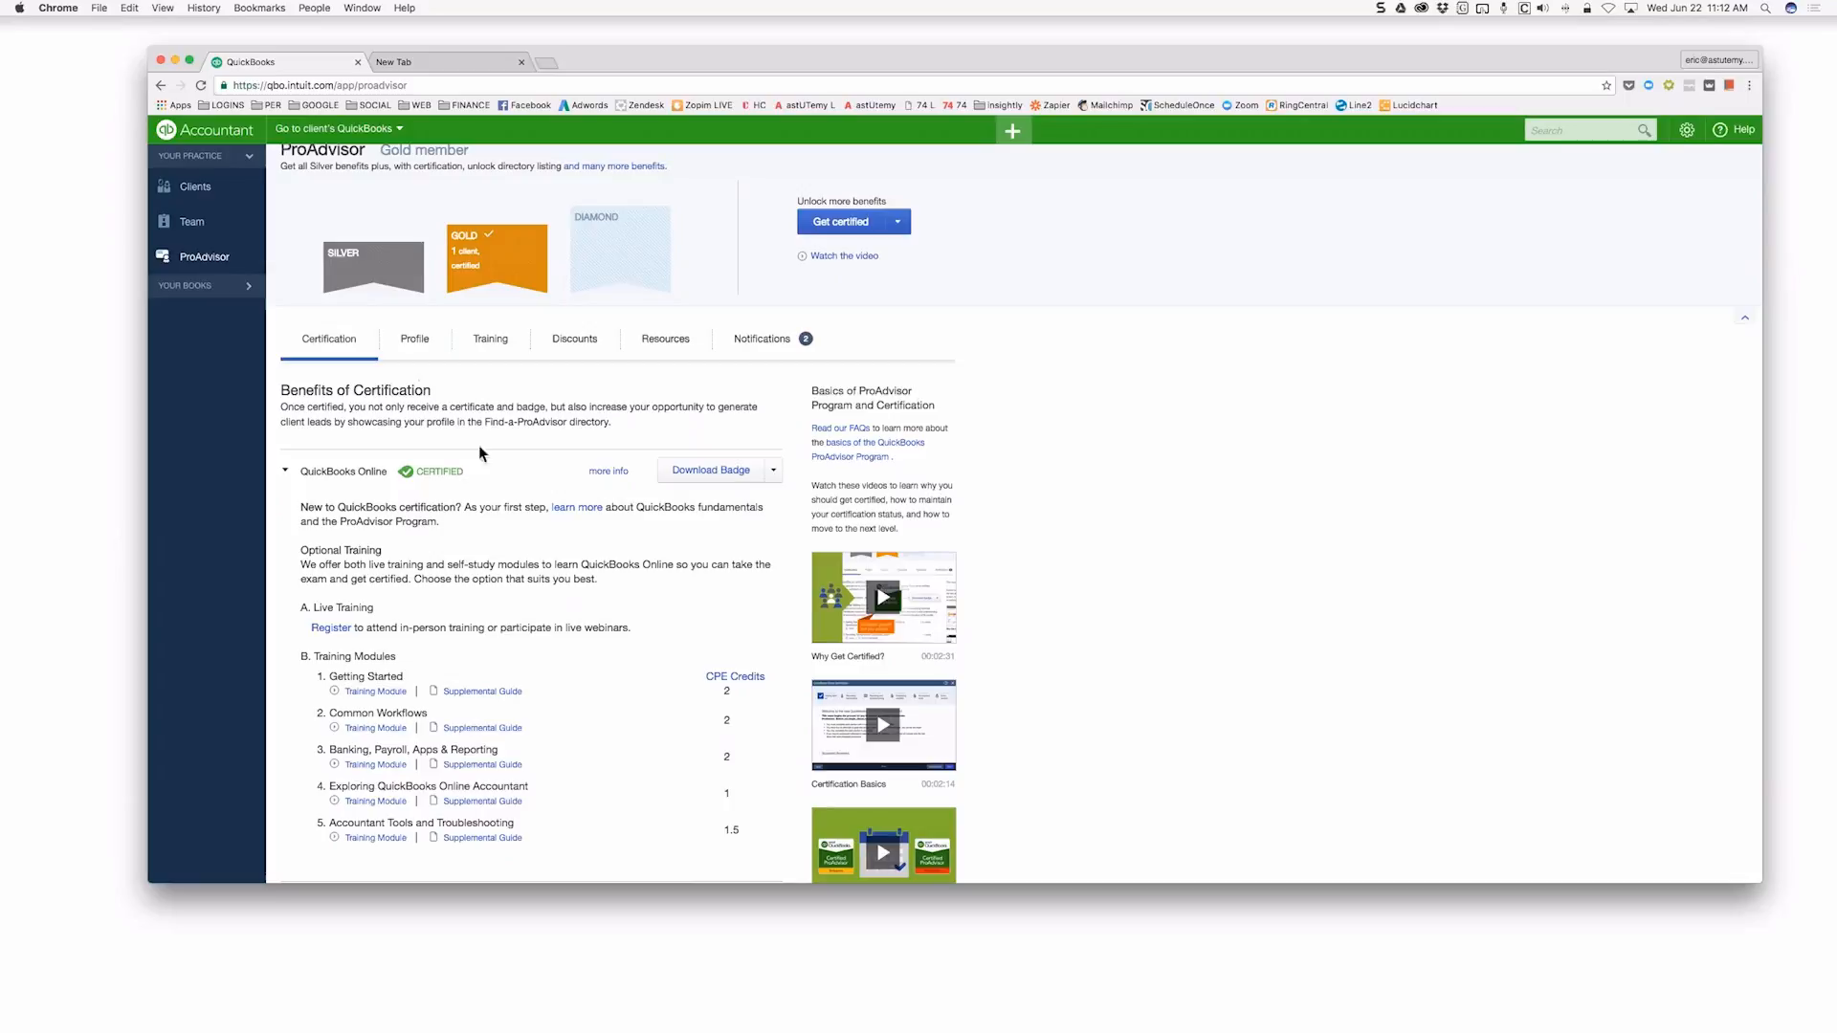
scroll(388, 225, up, 1)
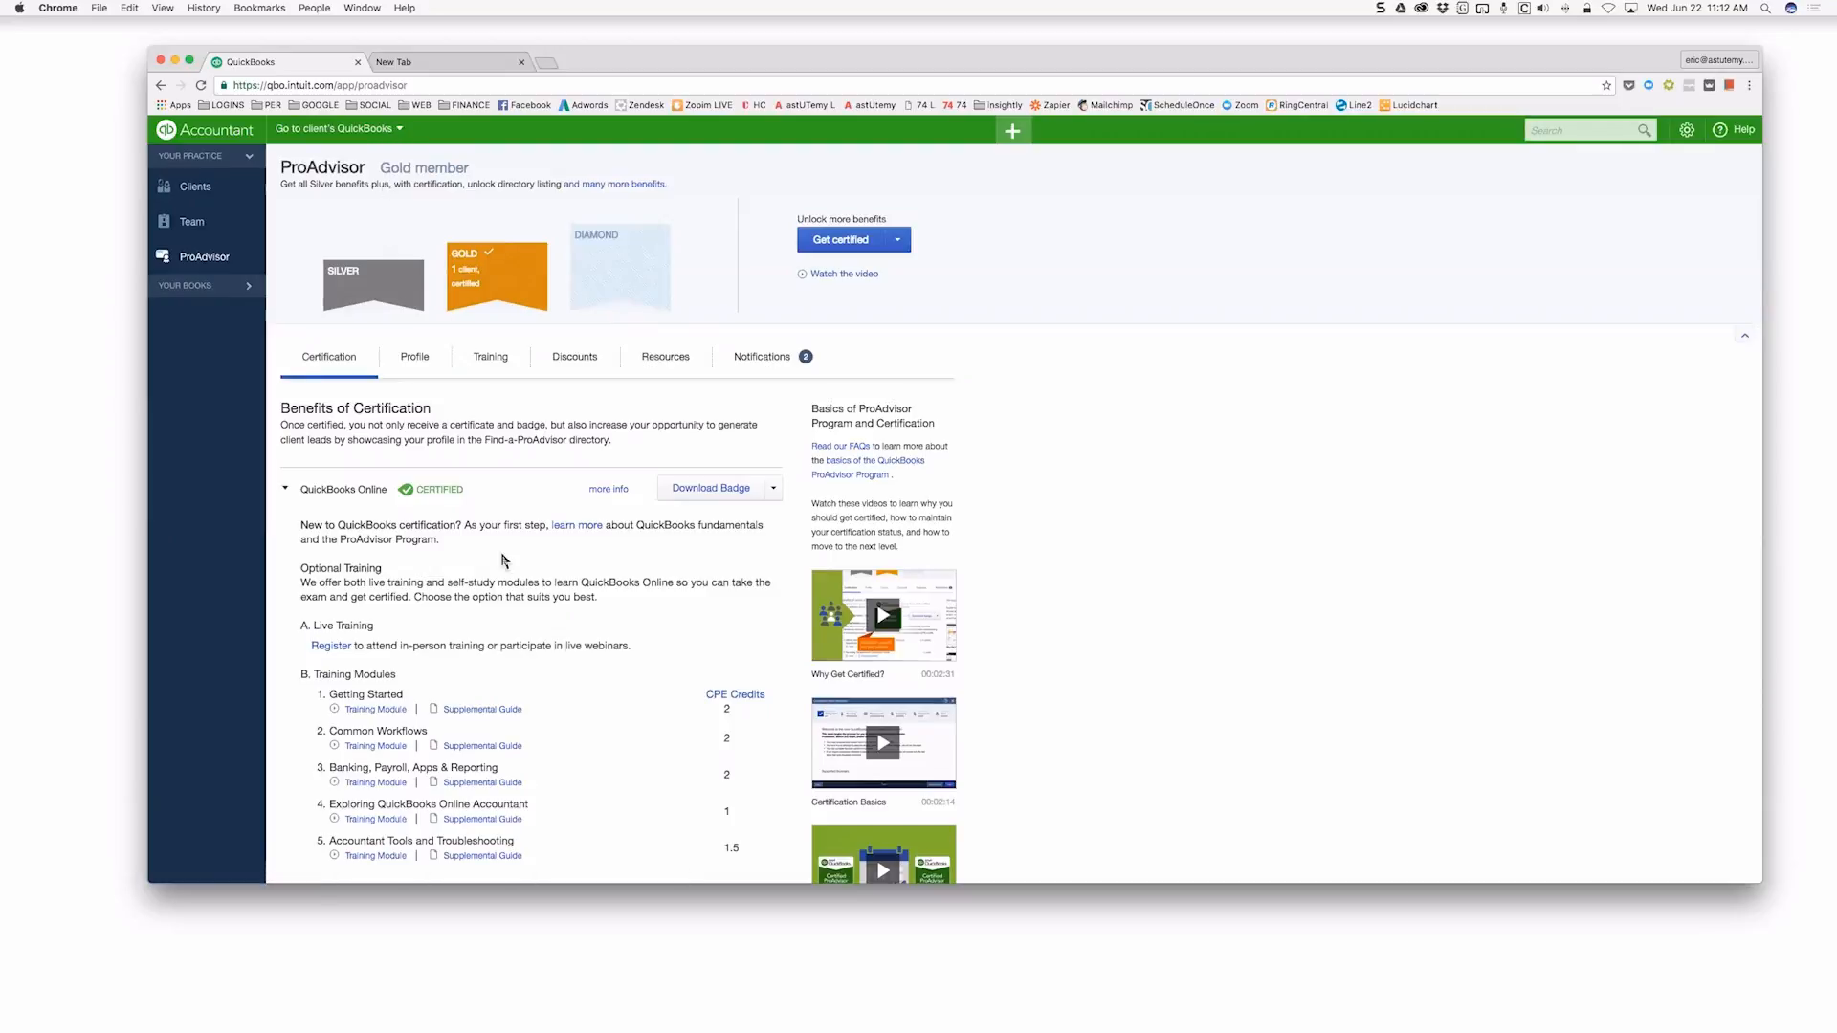
click(482, 69)
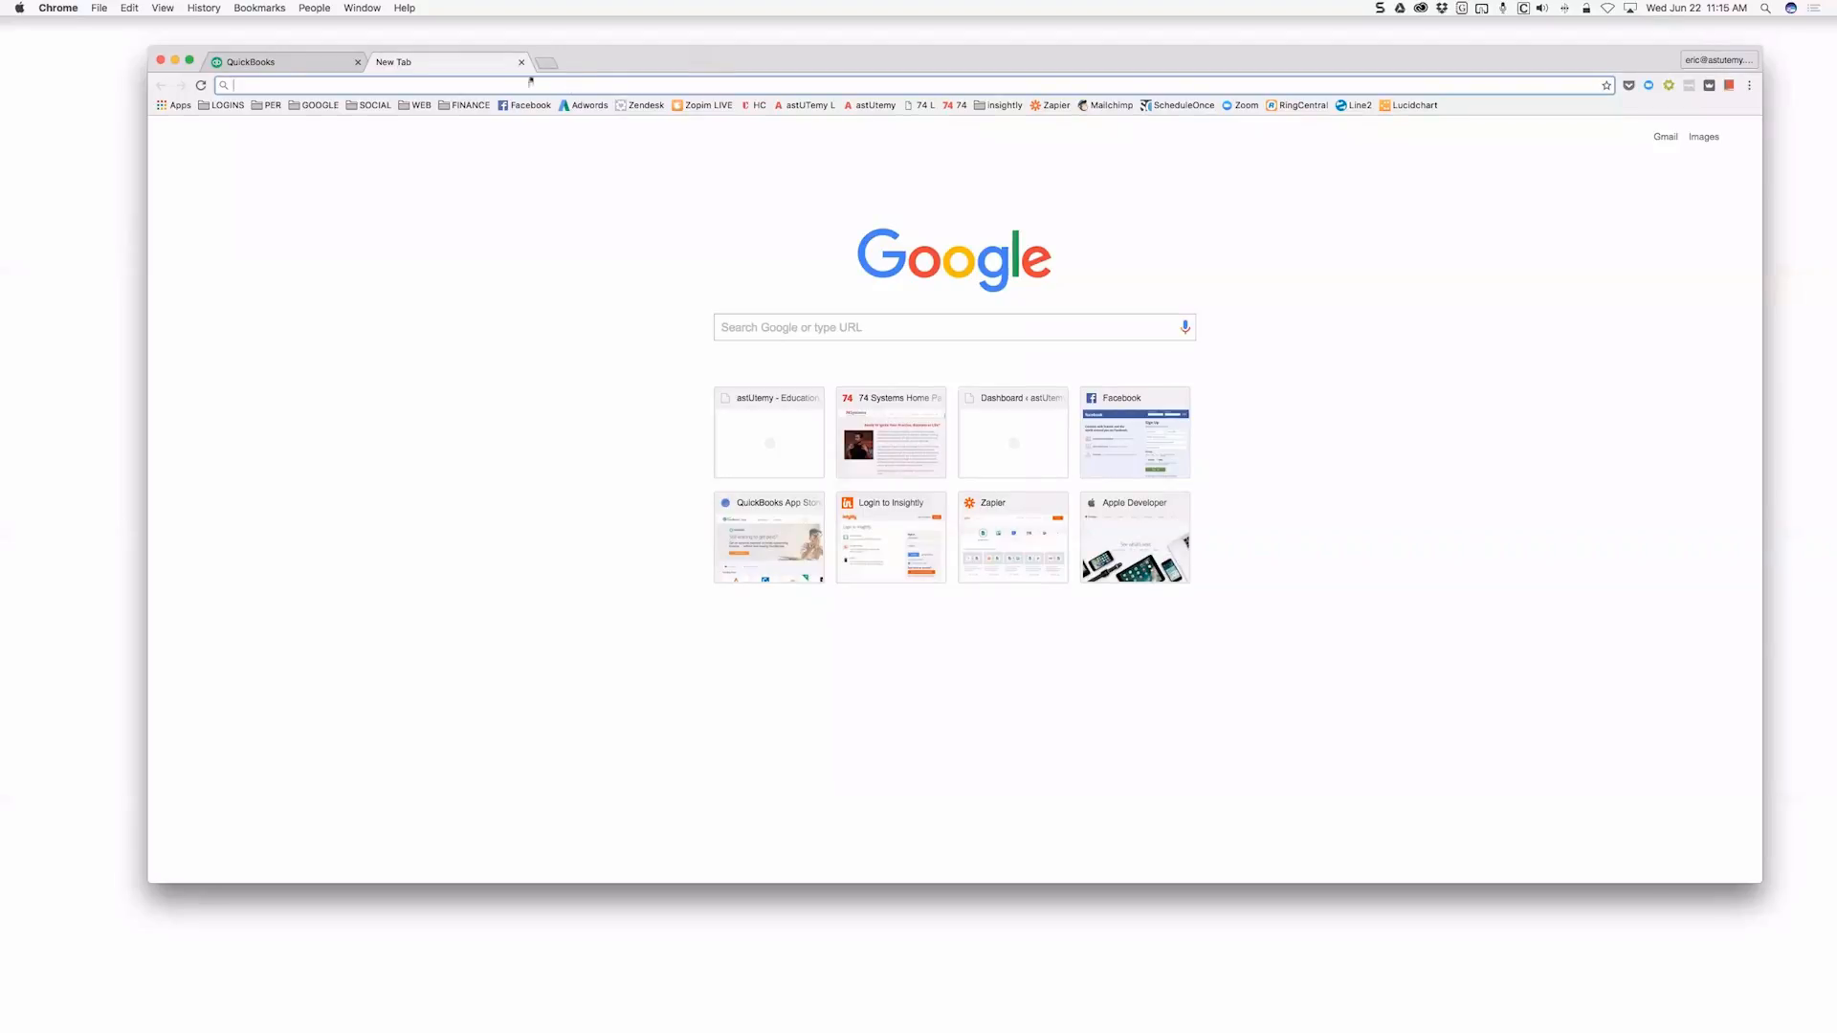
click(315, 64)
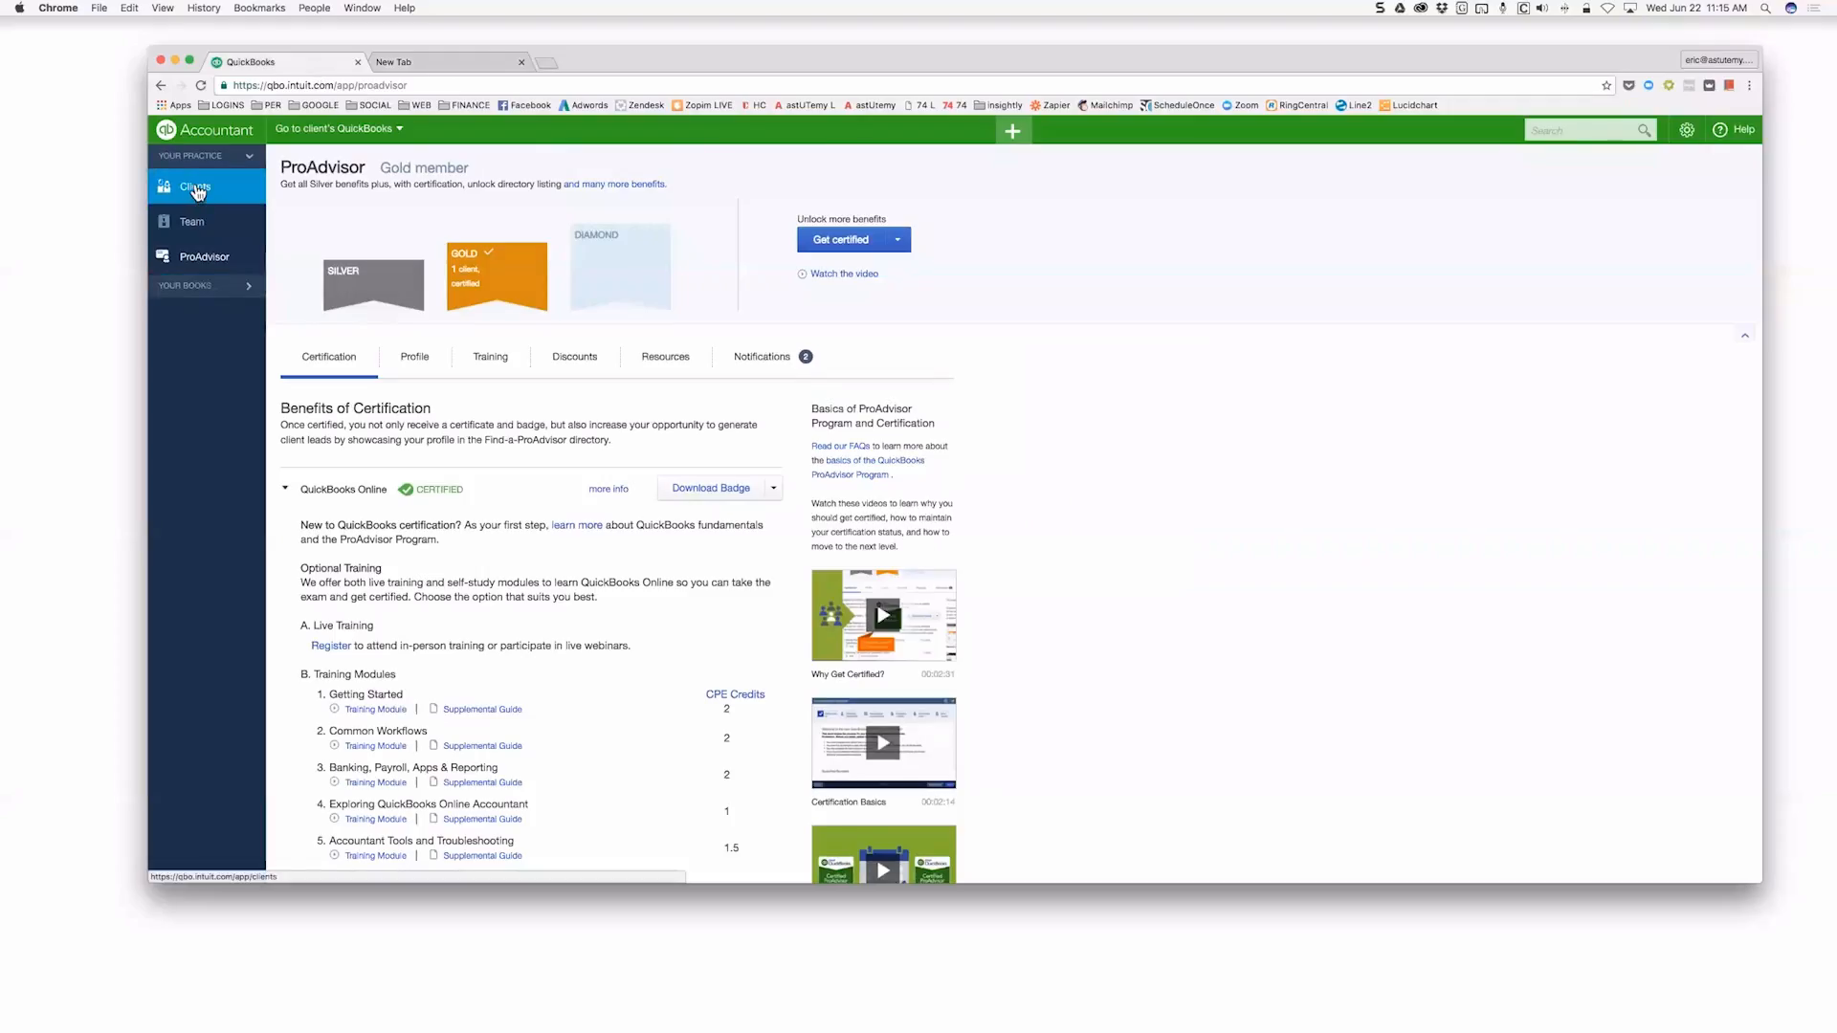
Run the Profit and Loss report for last month on accrual basis from the firm's own books
click(211, 289)
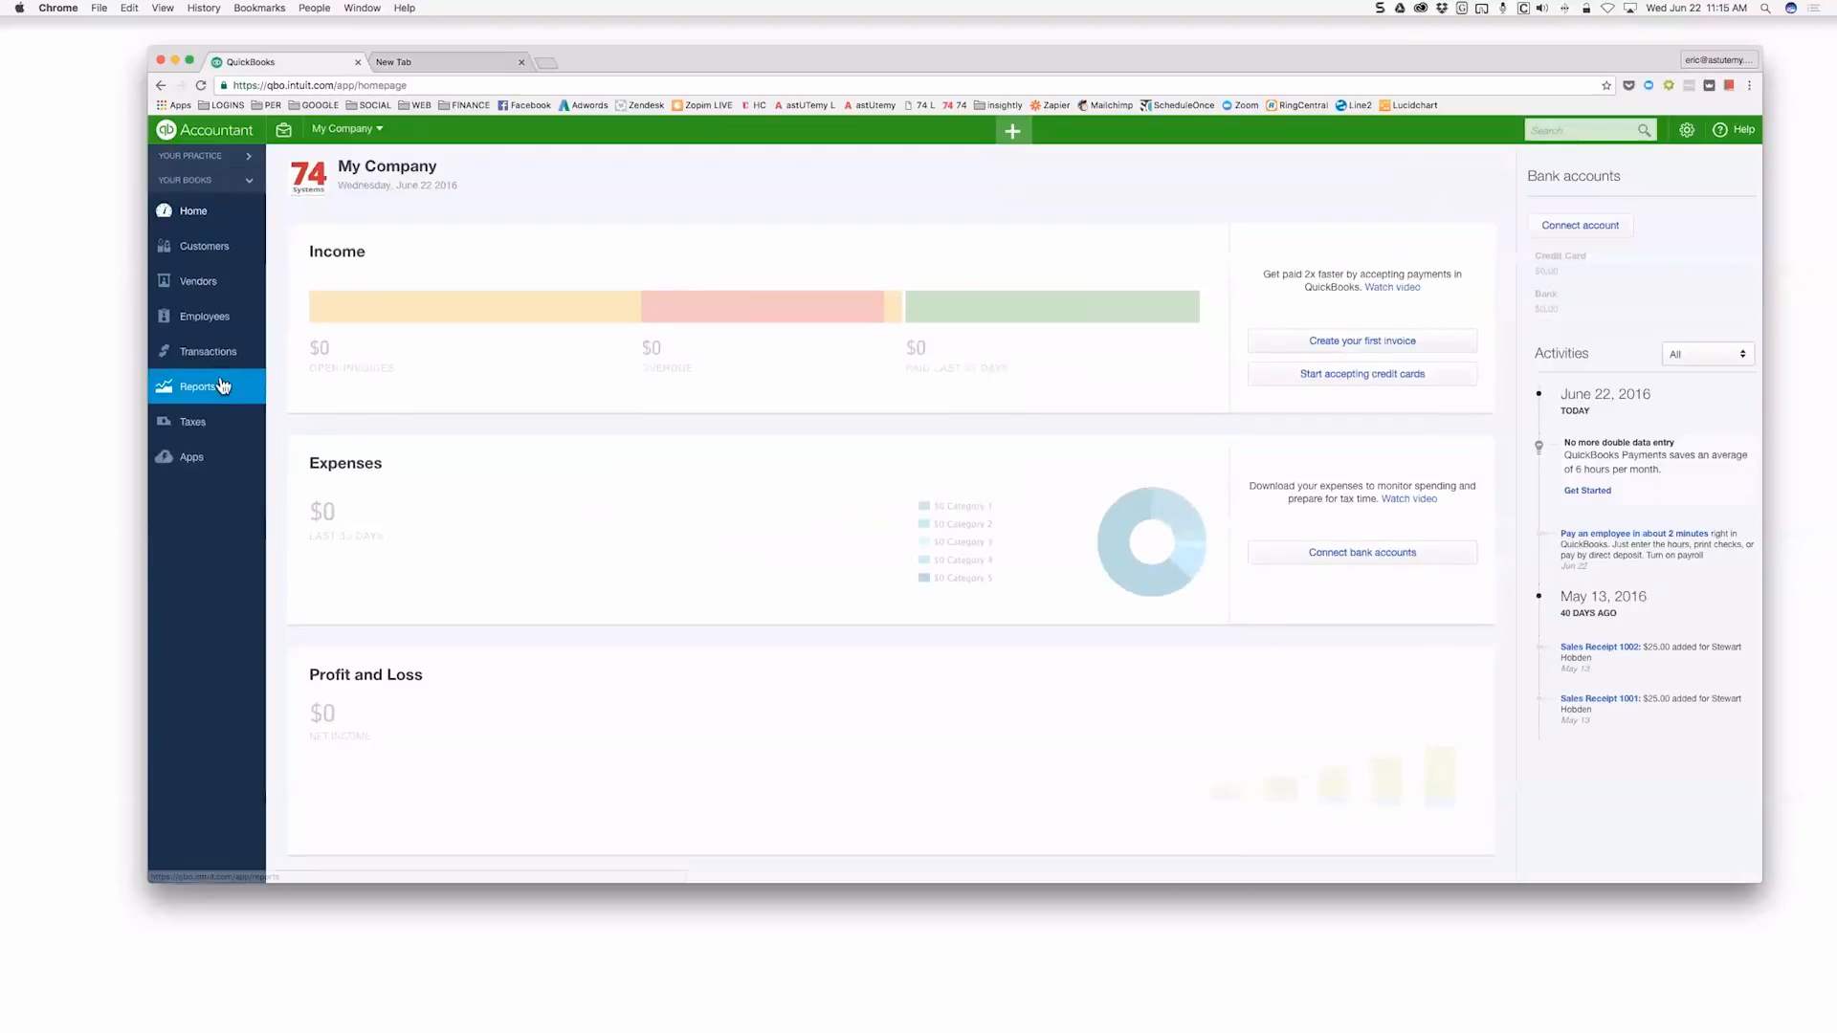
click(222, 386)
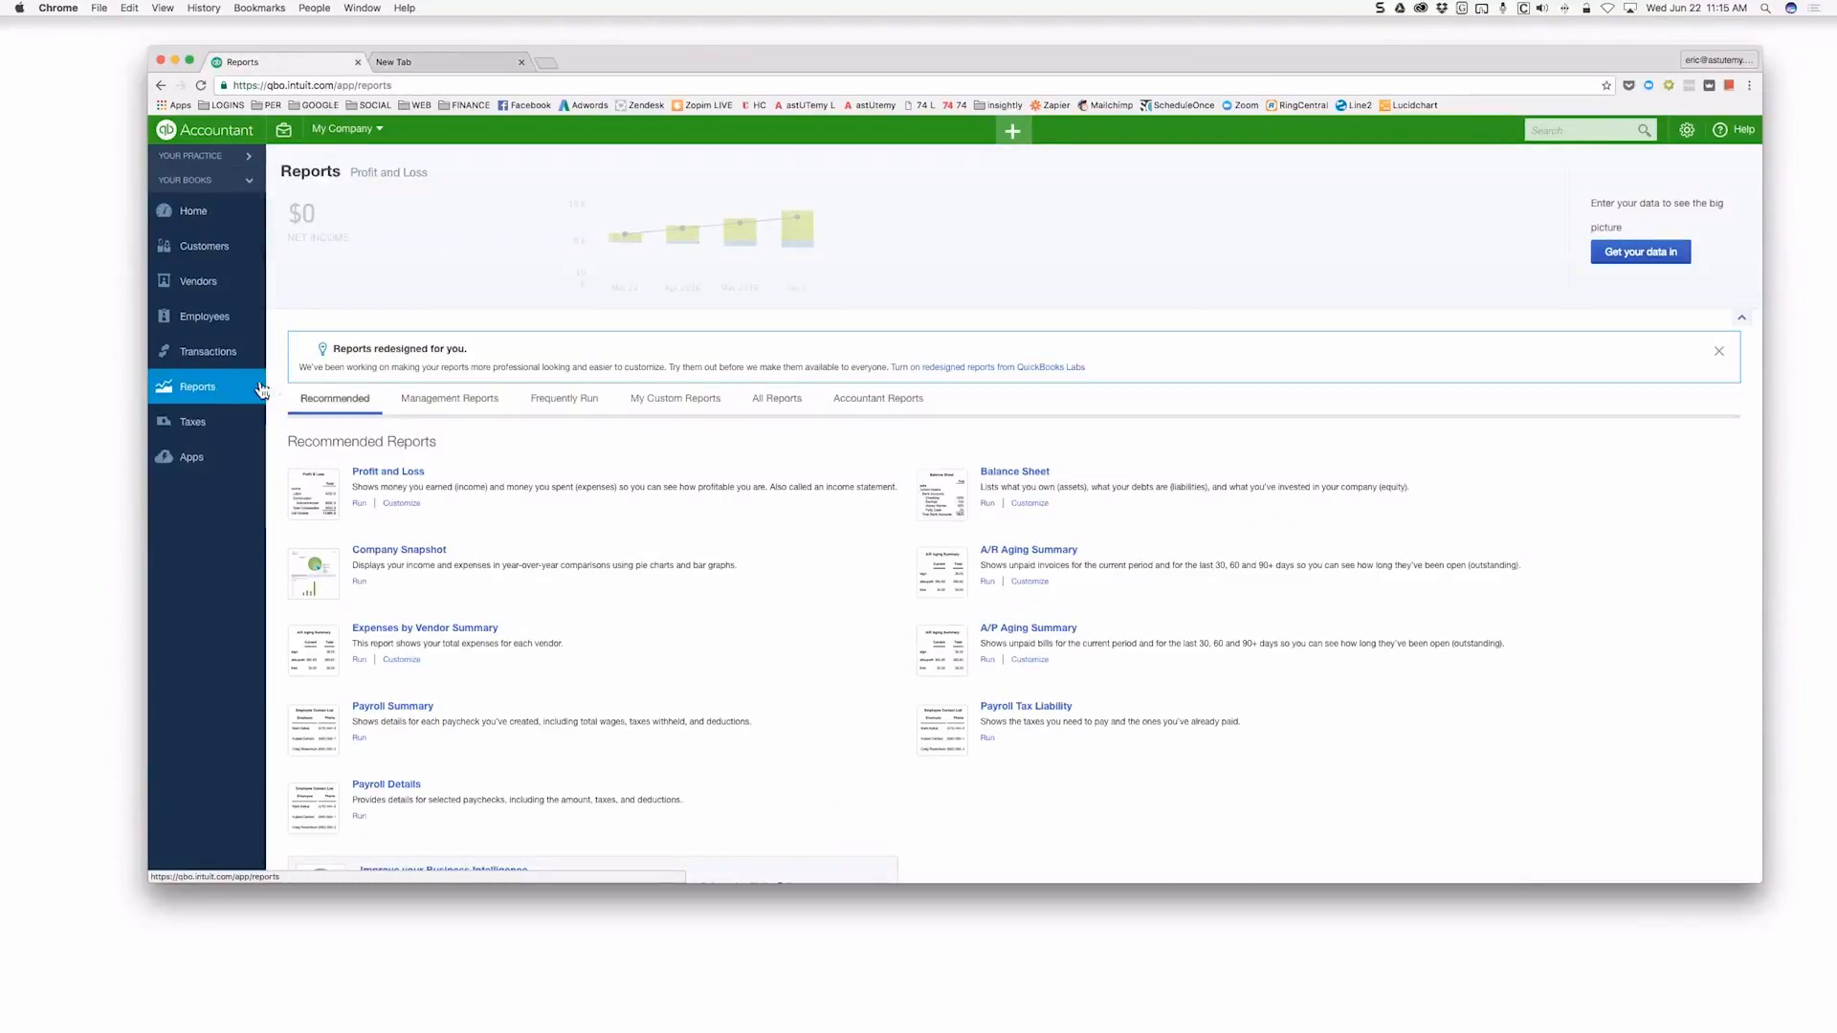
click(403, 475)
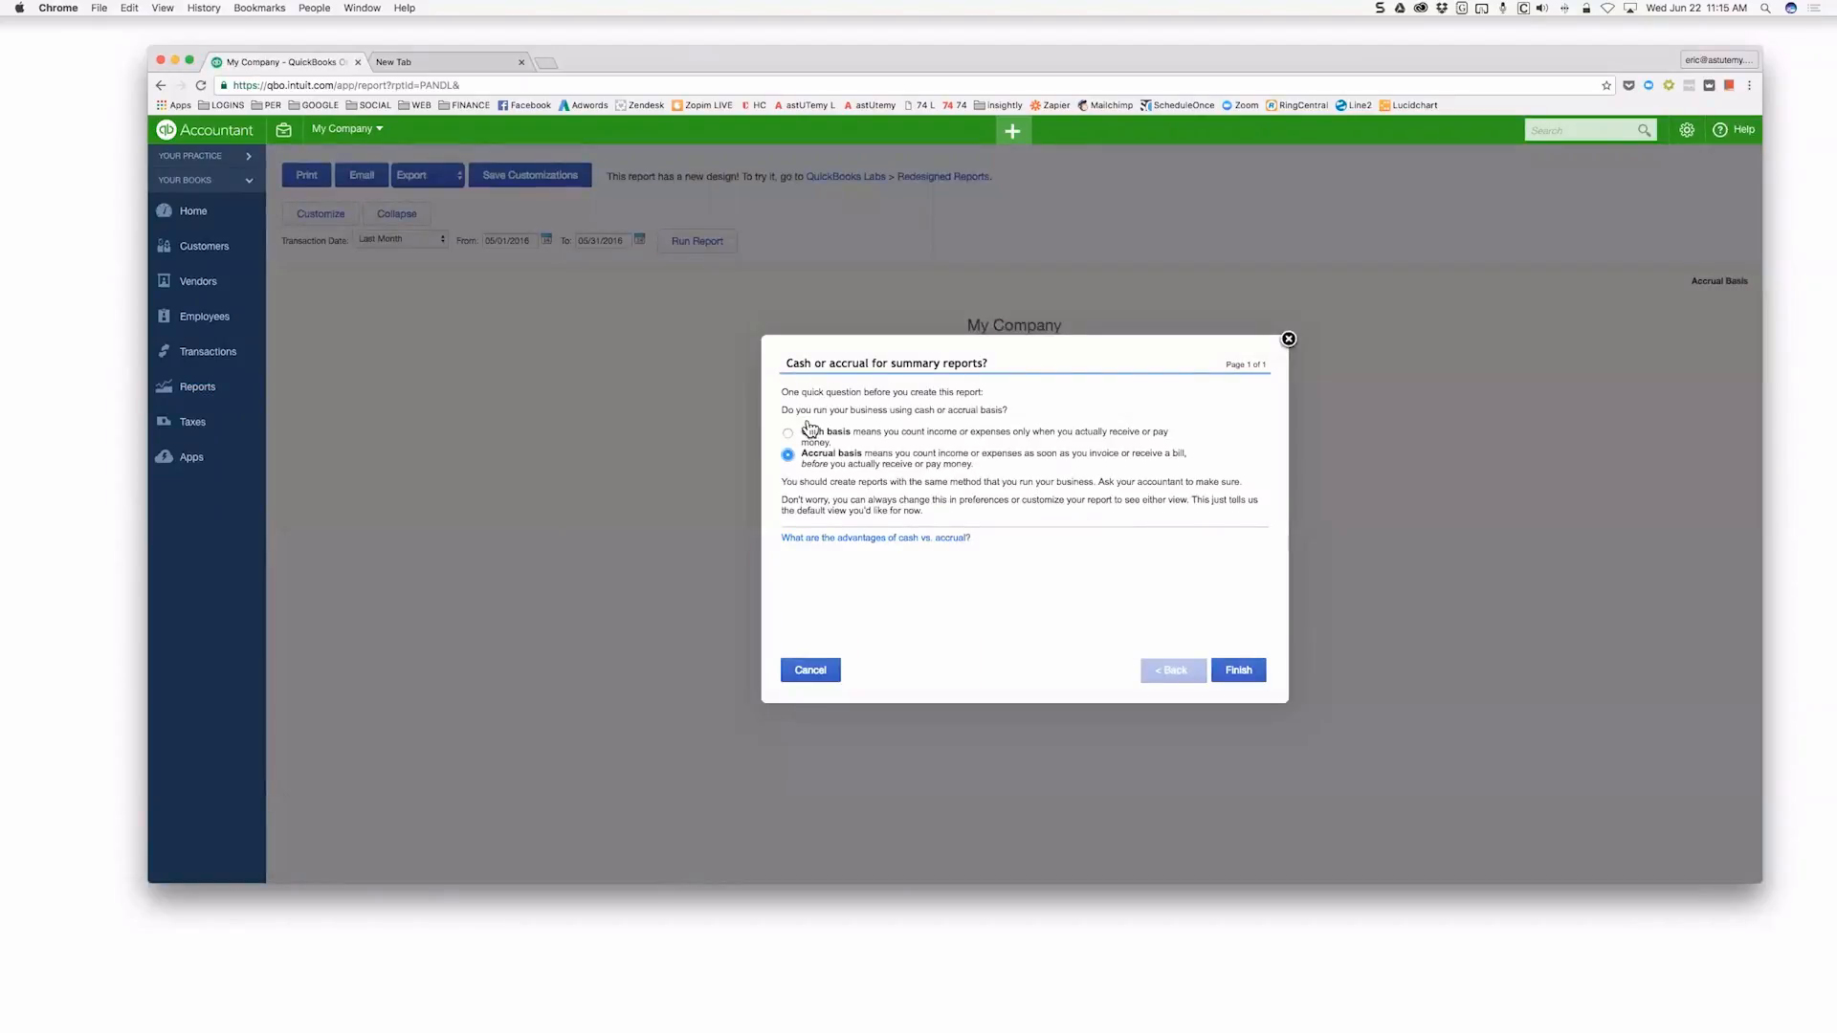
click(1238, 670)
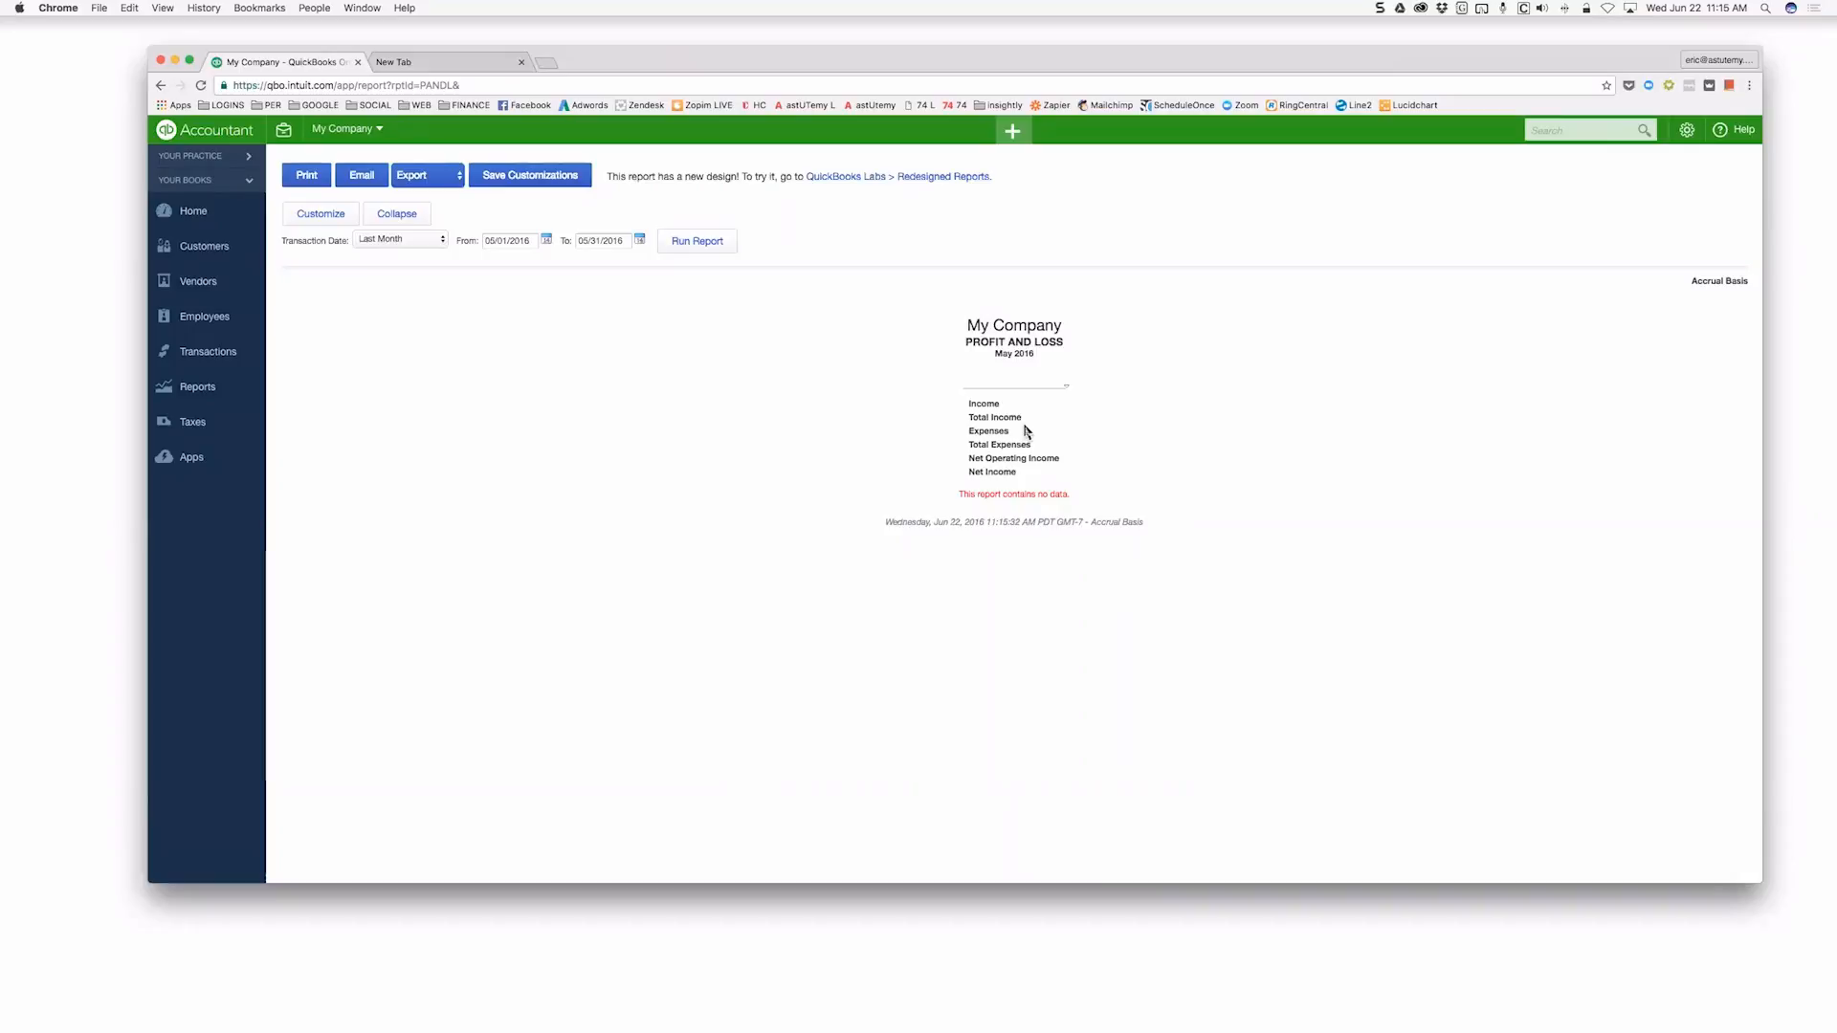
click(704, 244)
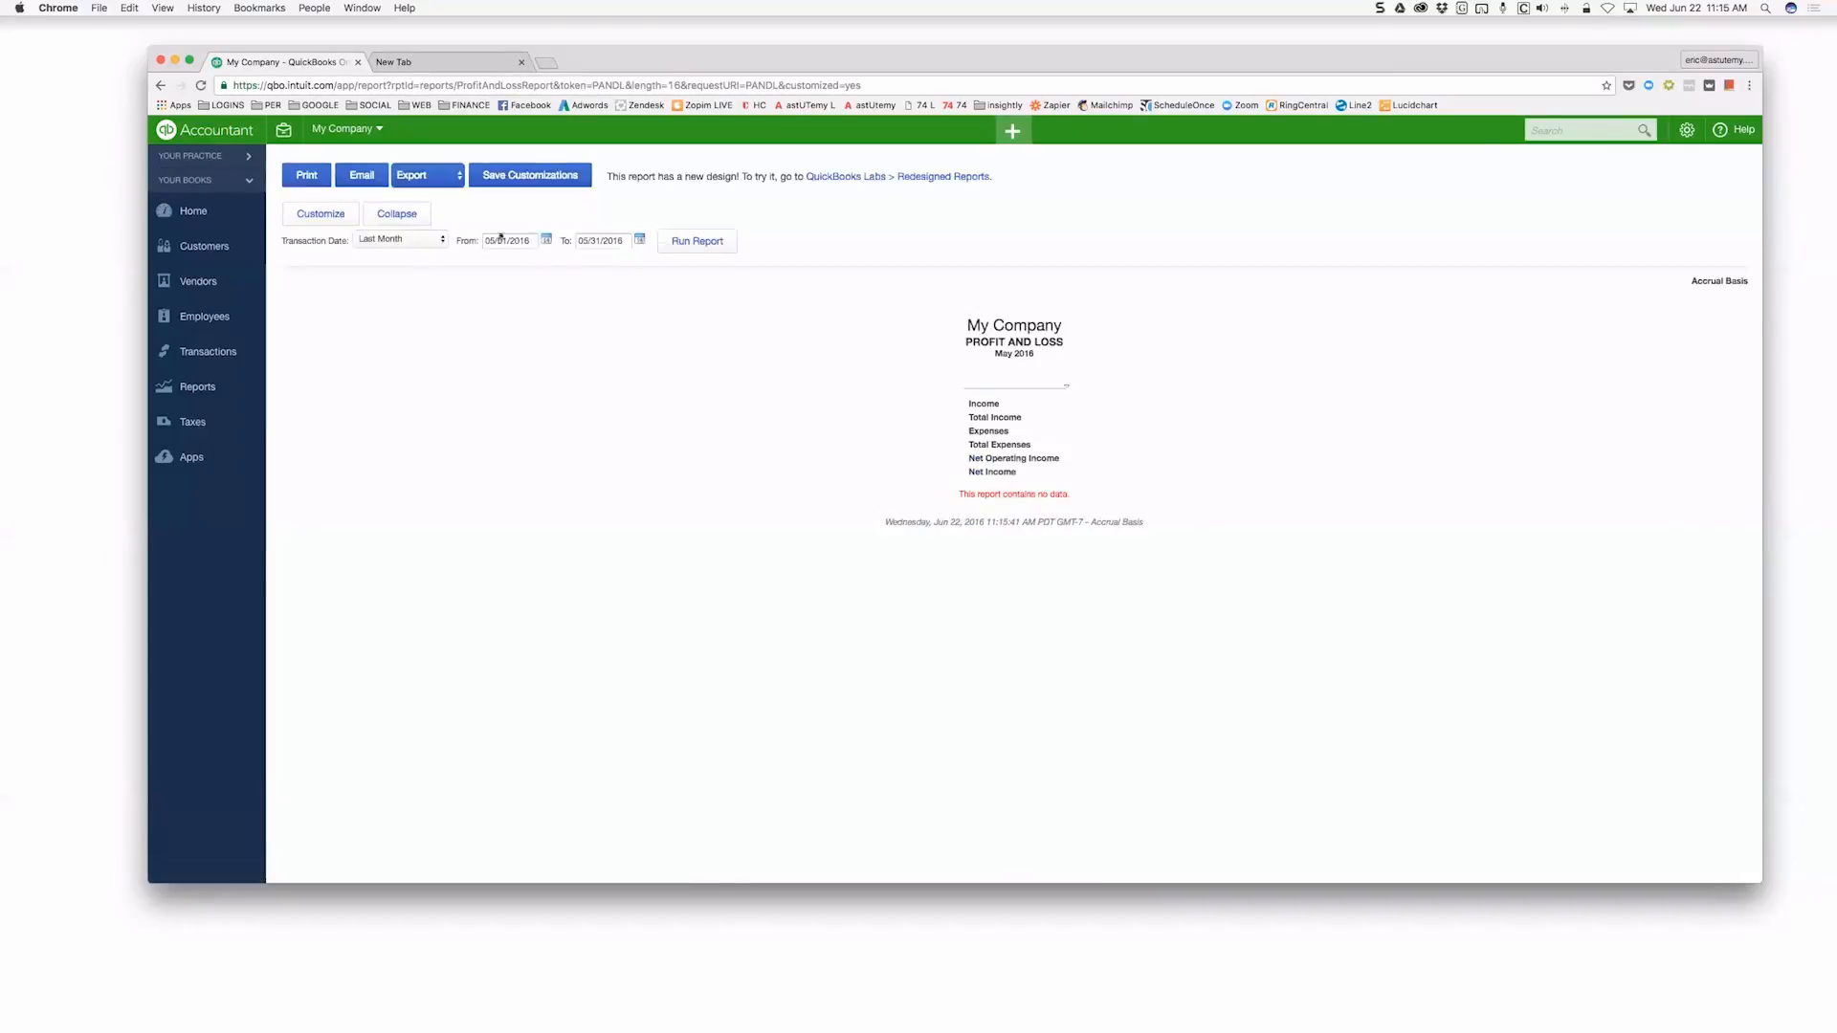
Turn on the Redesigned Reports experiment in QuickBooks Labs and return to the report
click(957, 176)
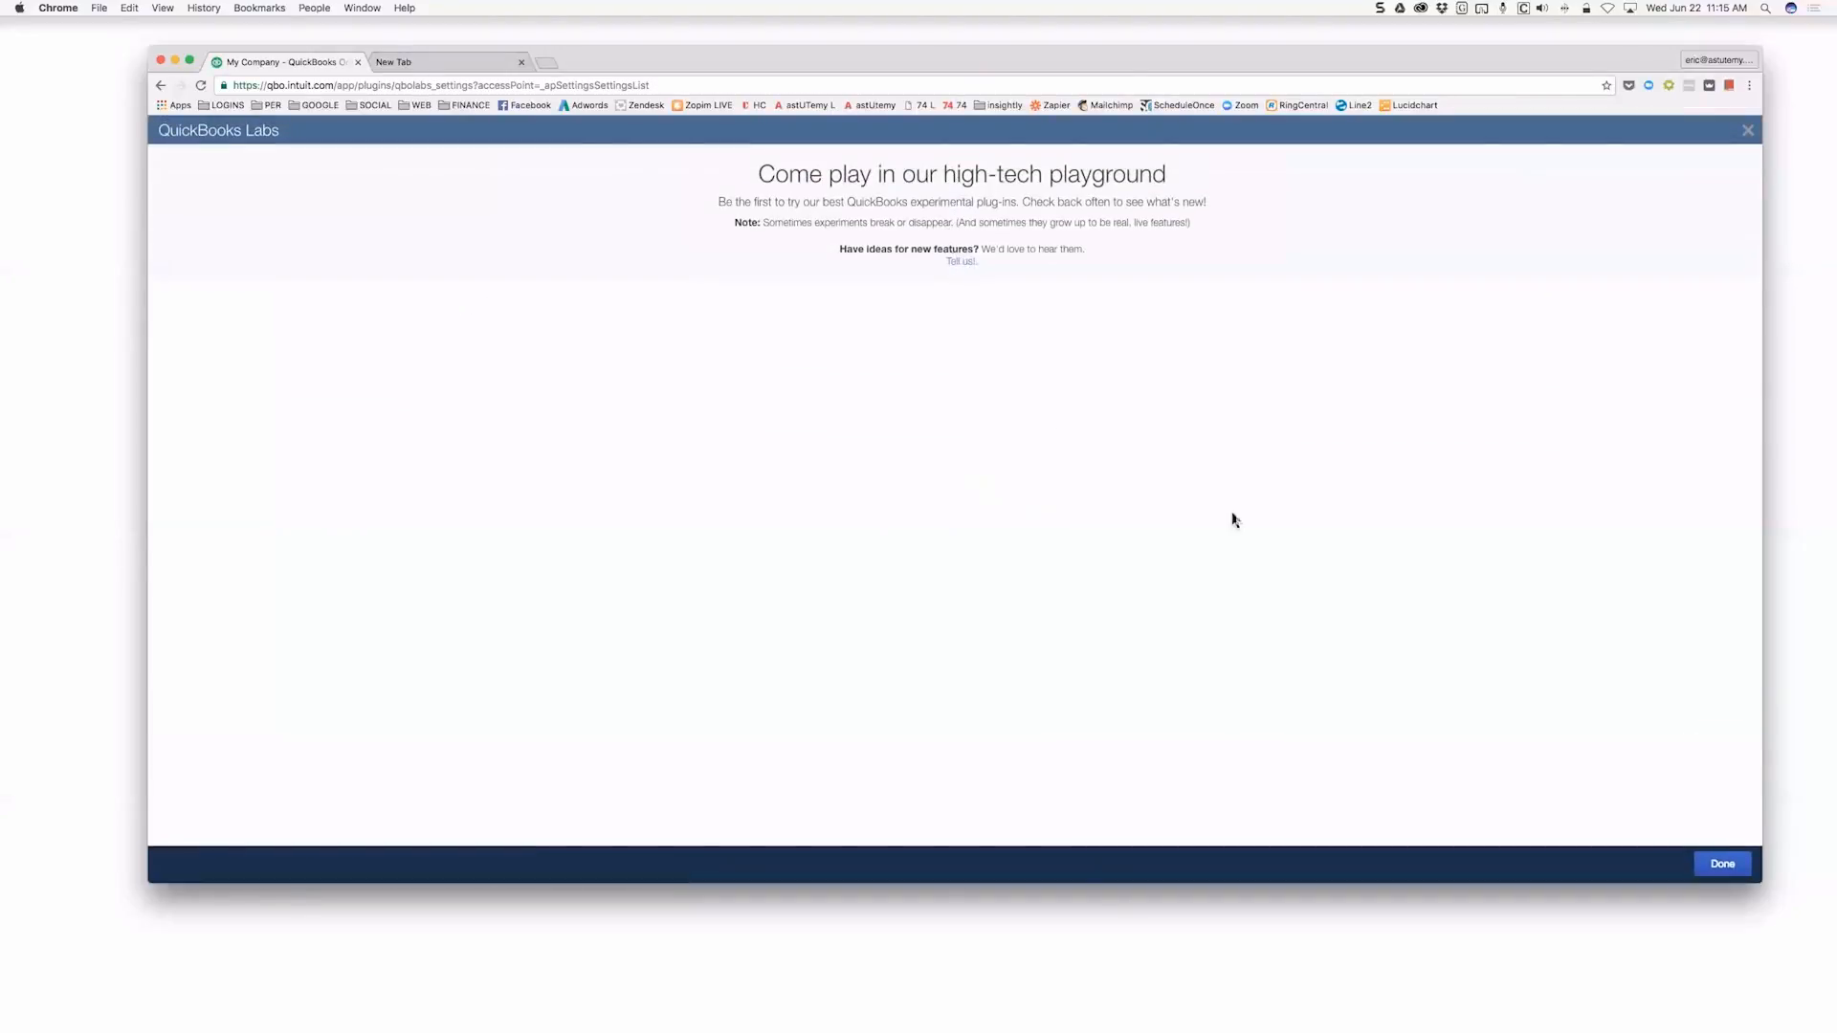
click(1701, 865)
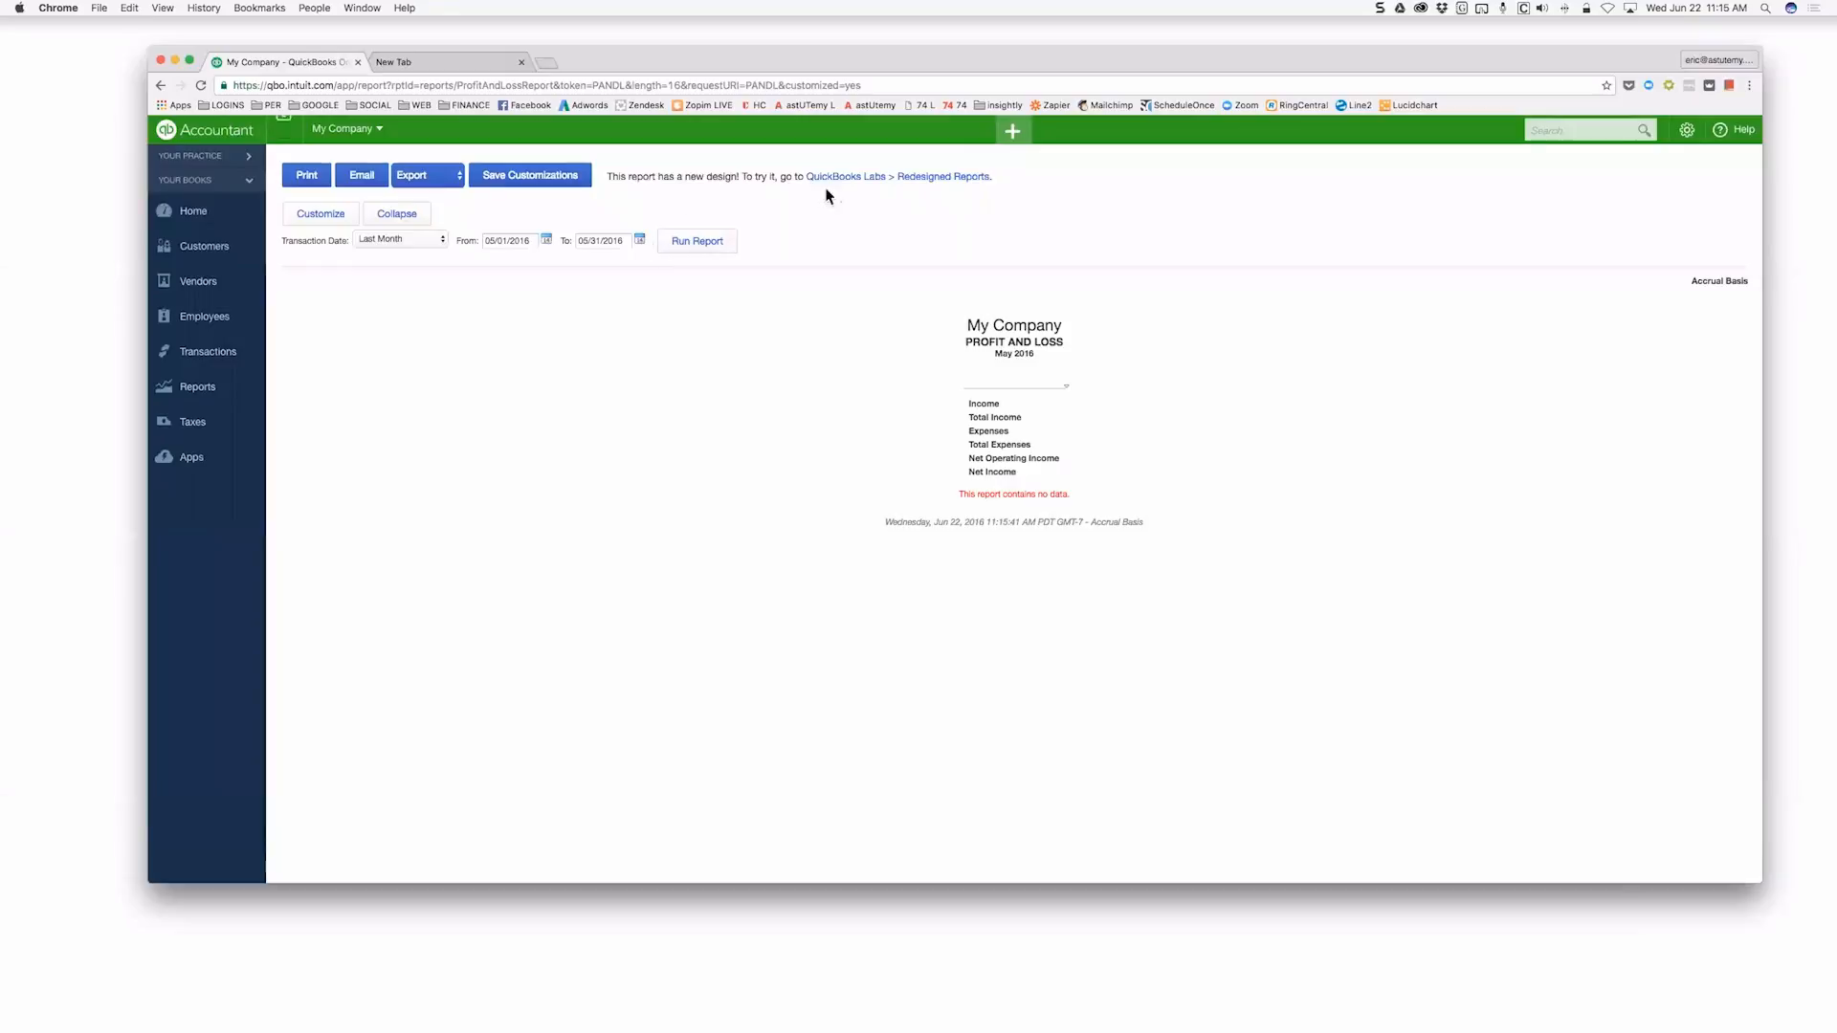
click(848, 180)
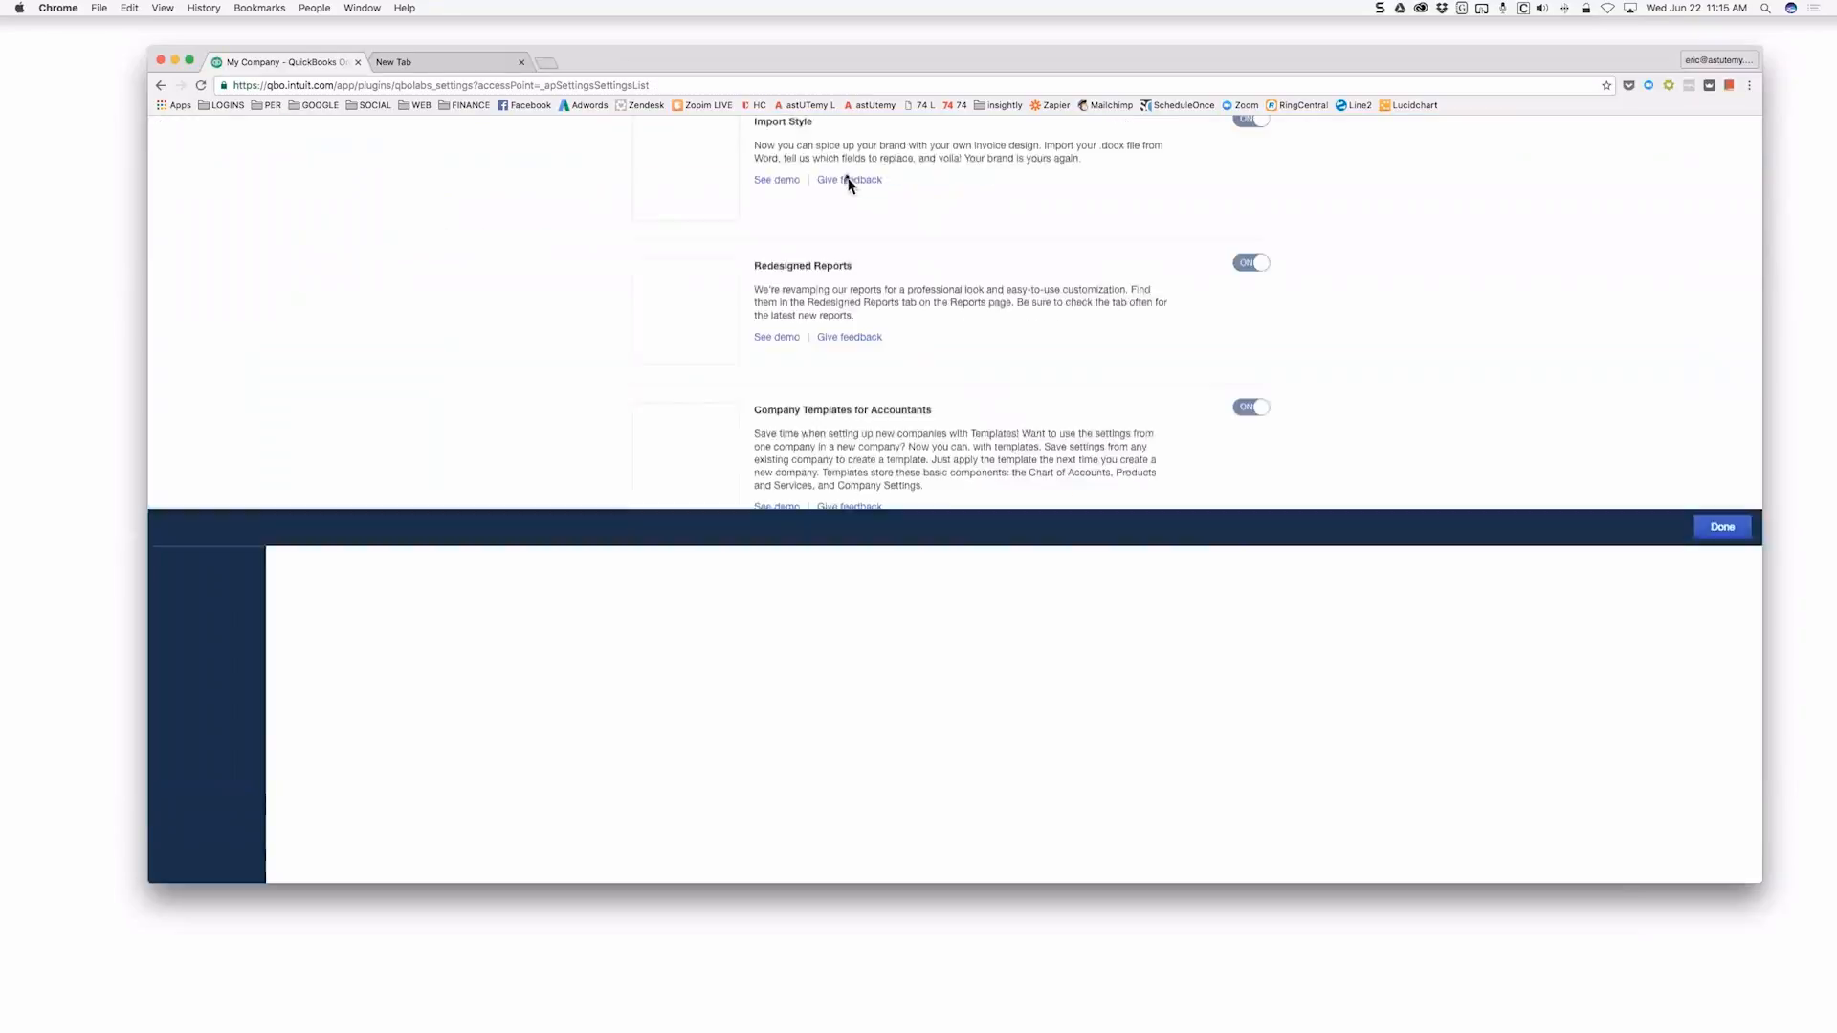
scroll(963, 491, down, 3)
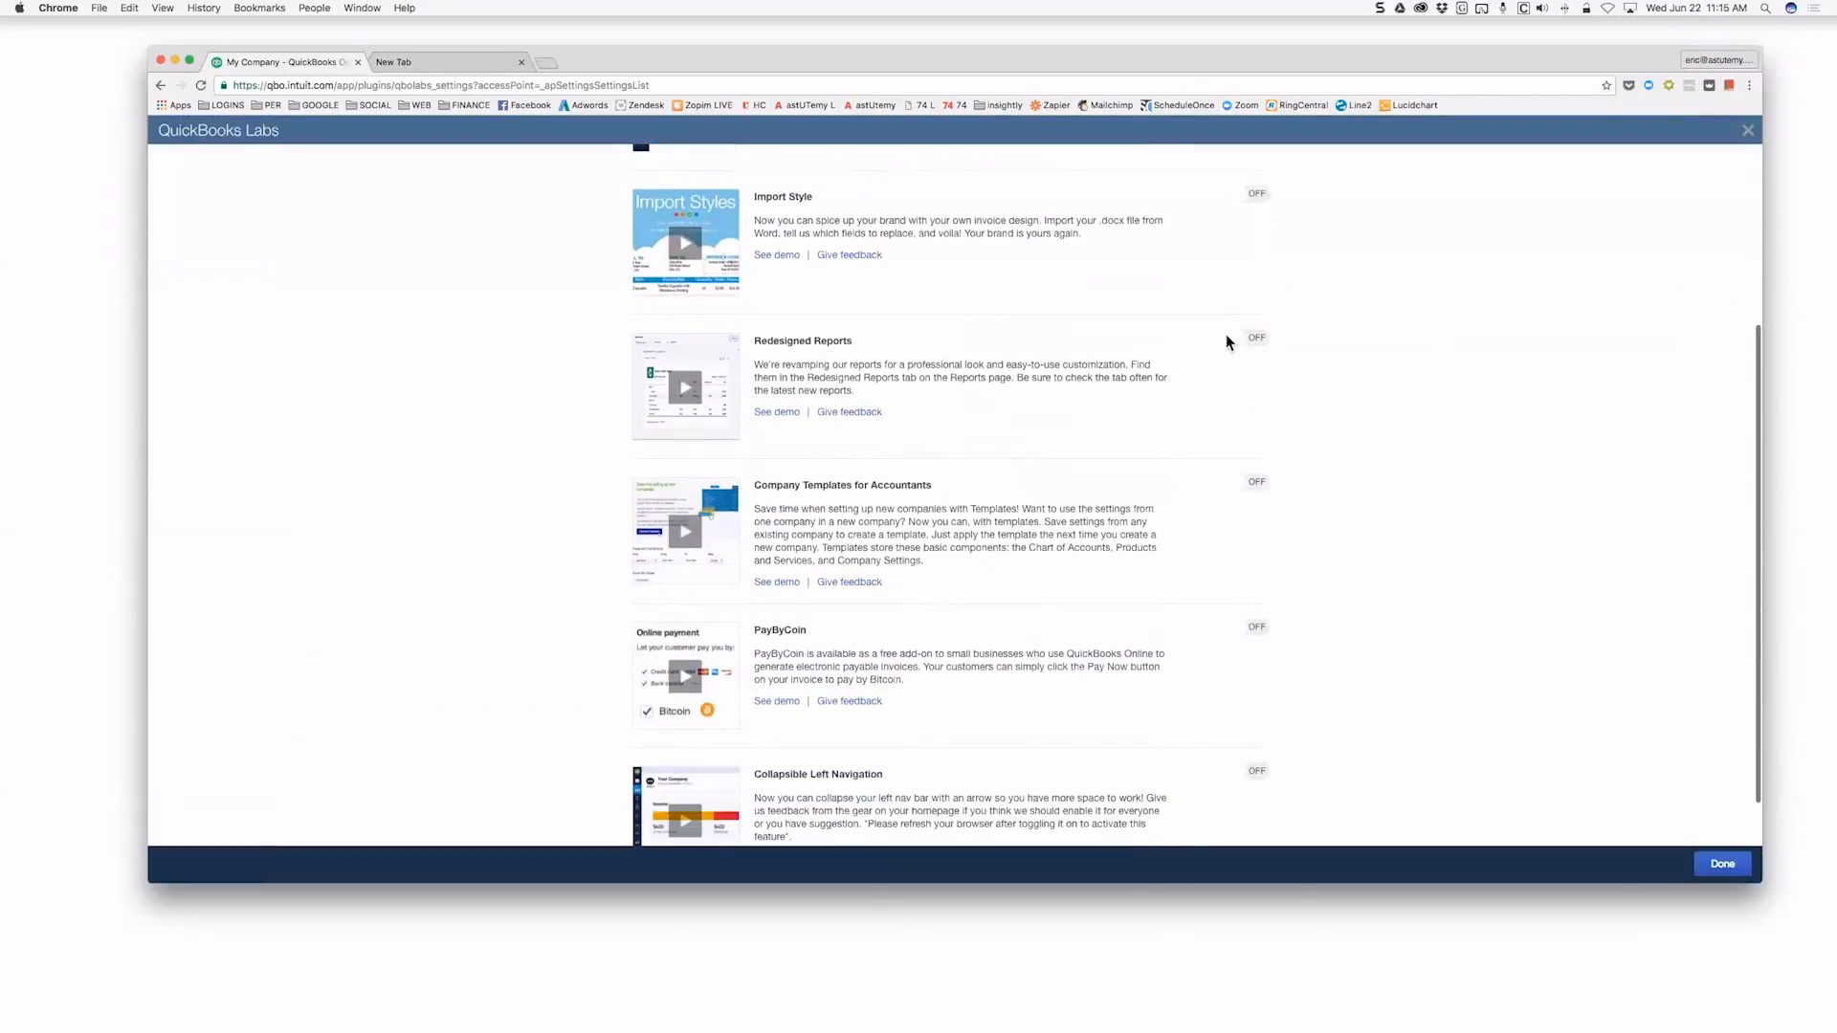
click(1256, 337)
click(1727, 864)
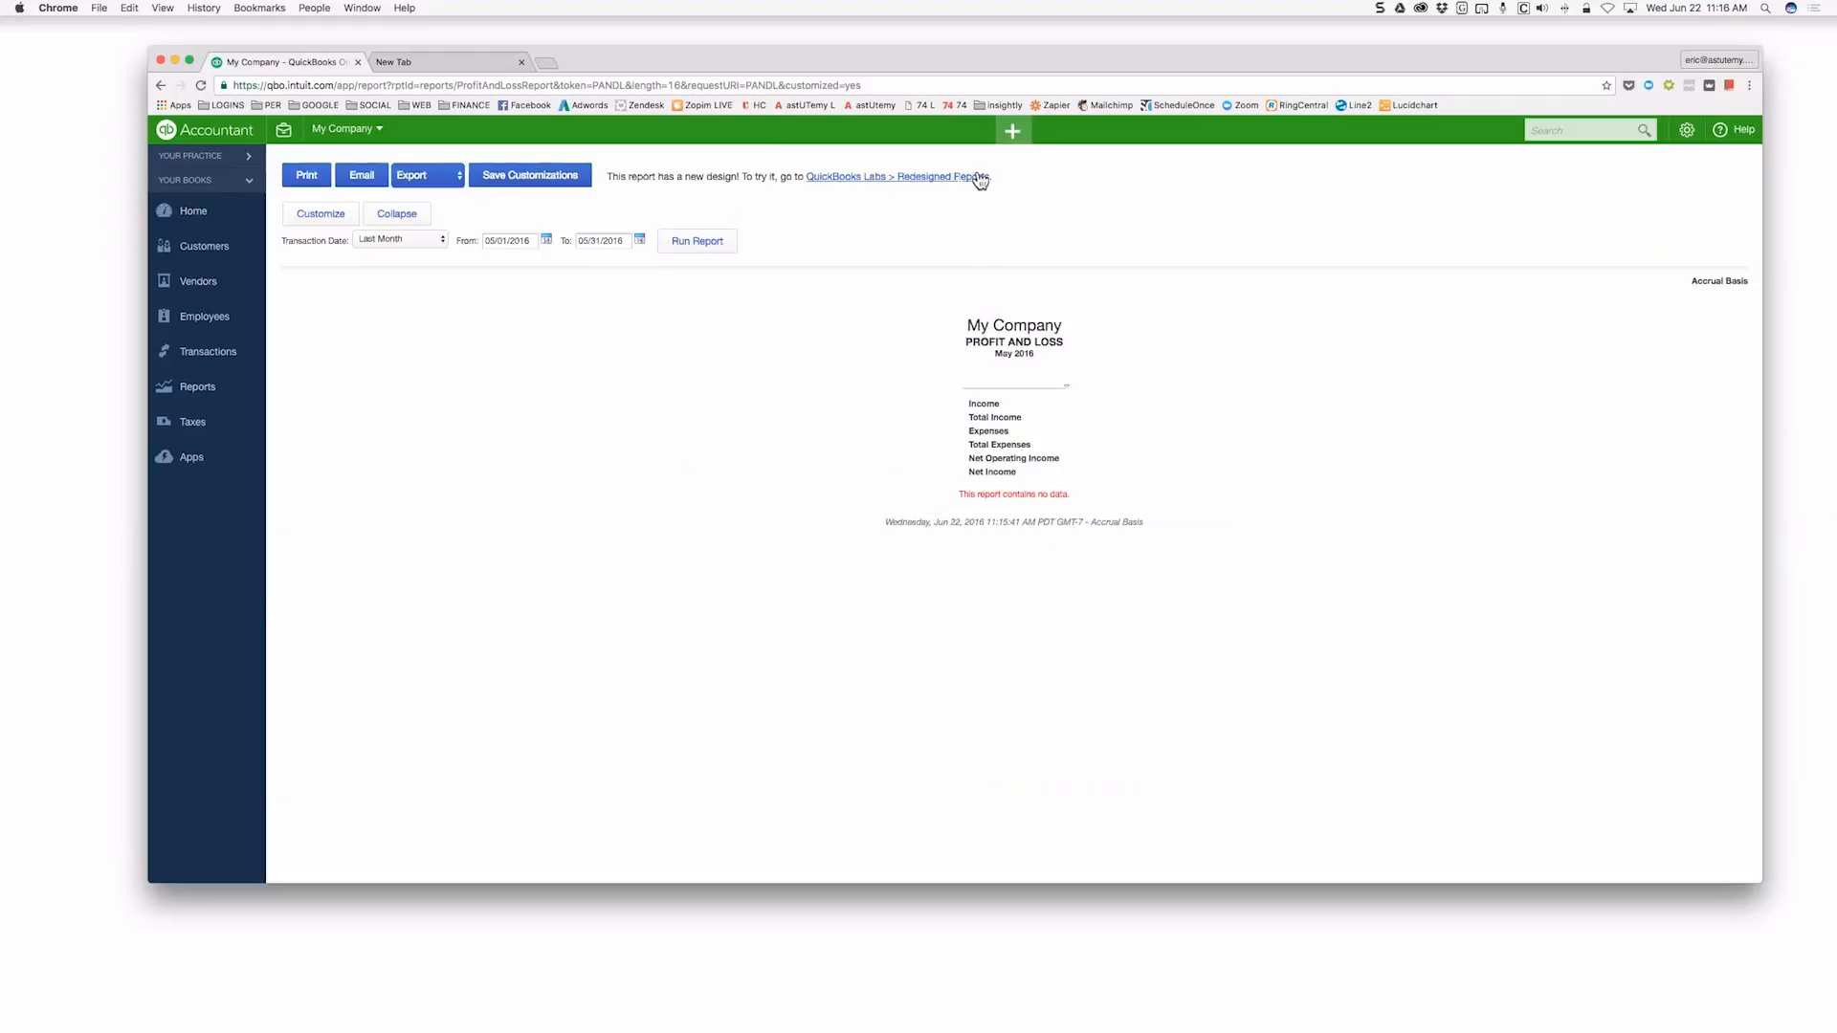
Check the Redesigned Reports setting in QuickBooks Labs again and return to the Profit and Loss report
click(882, 183)
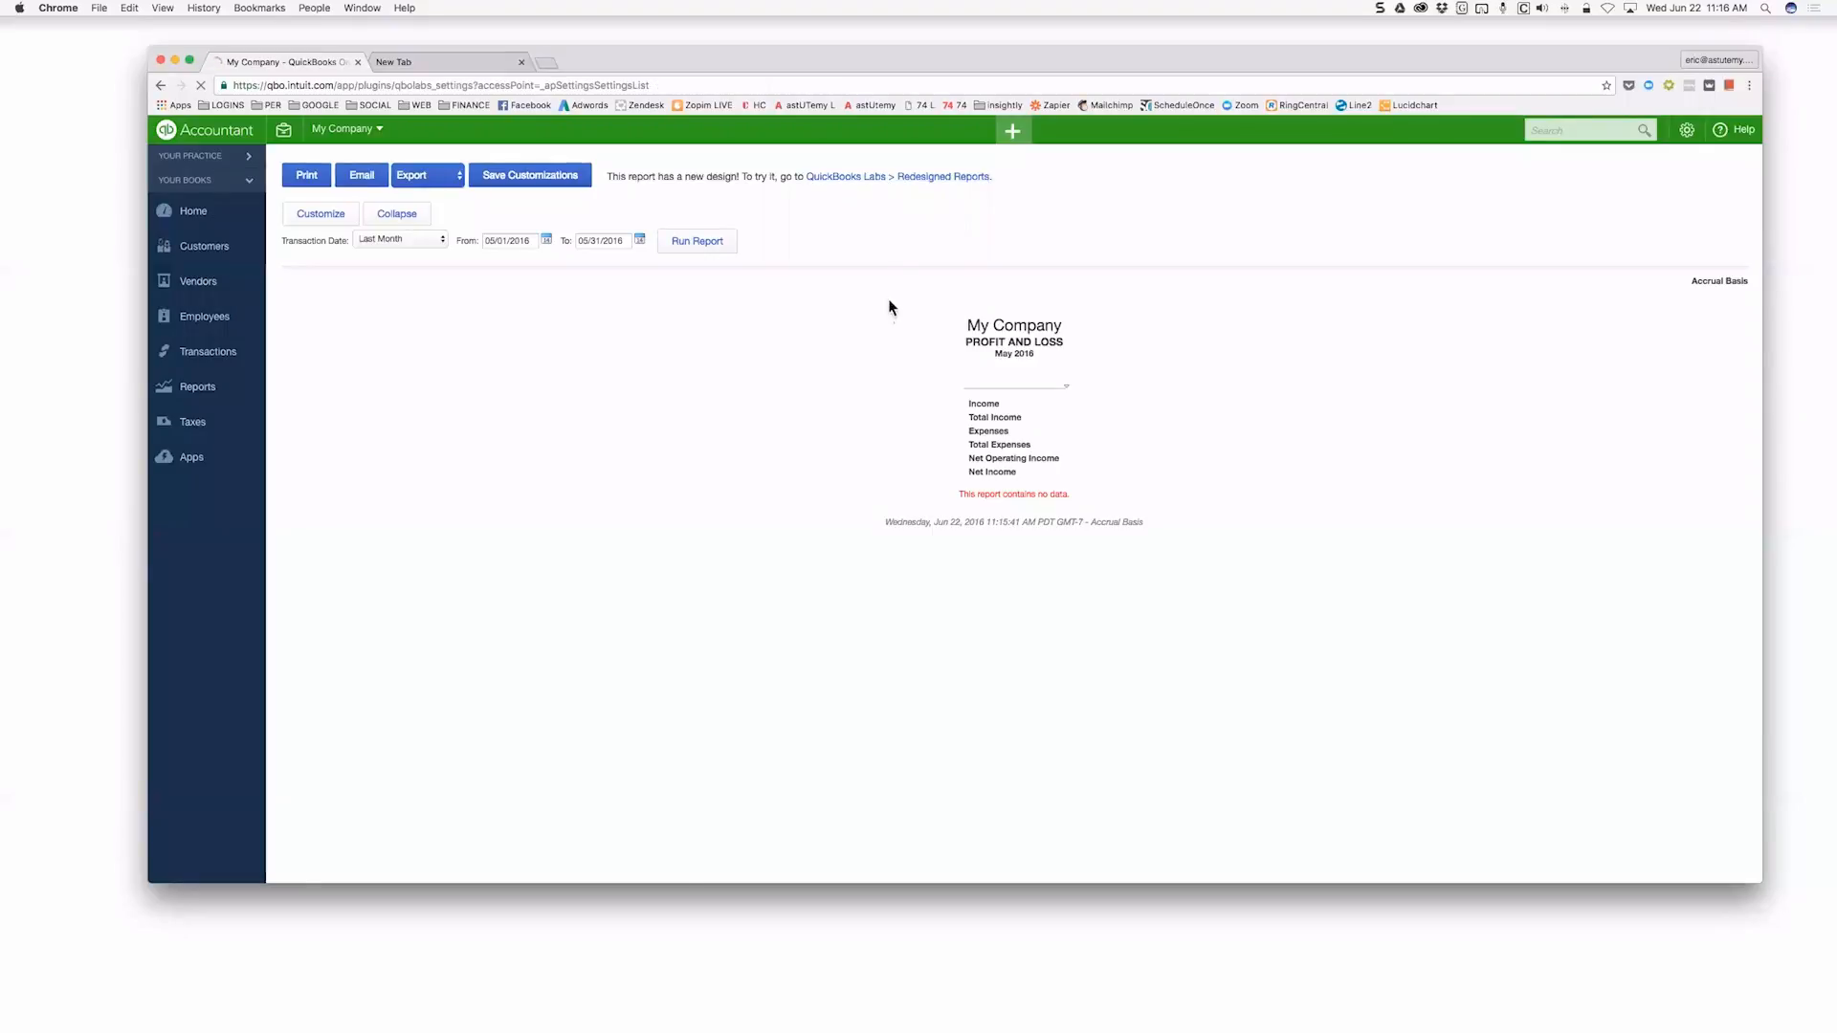
scroll(891, 565, down, 2)
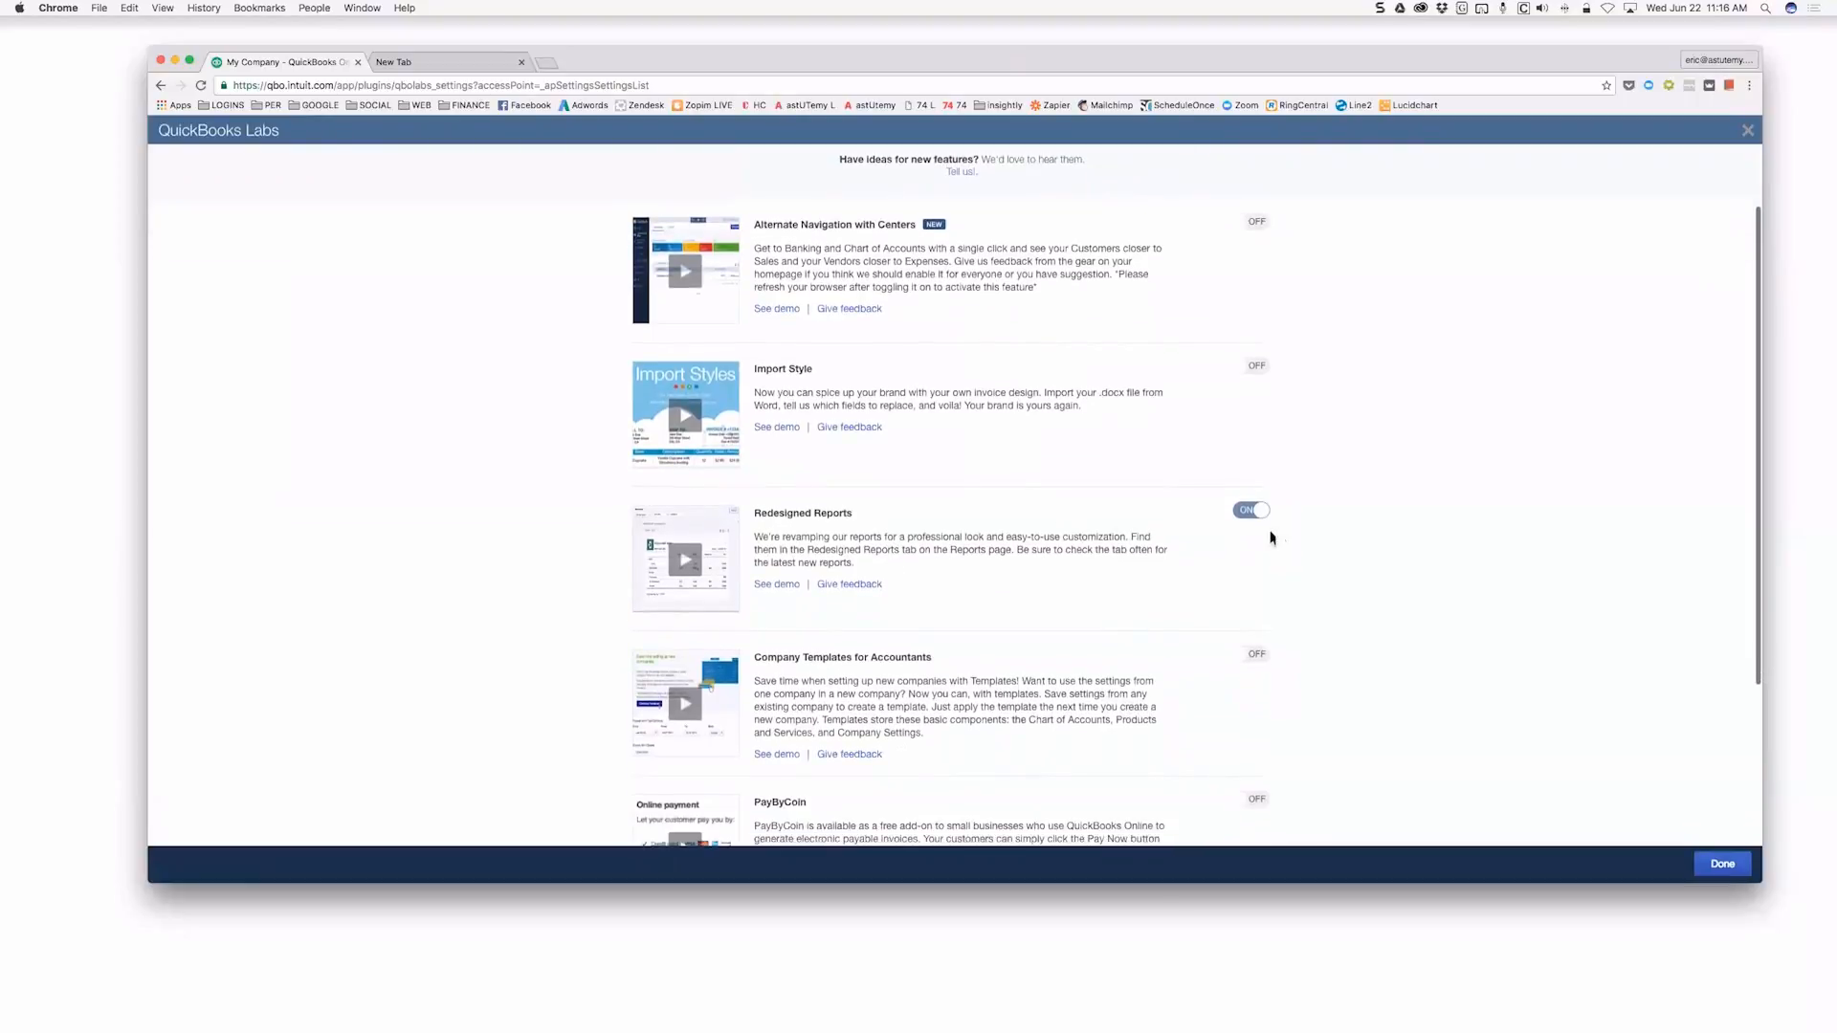
click(1722, 864)
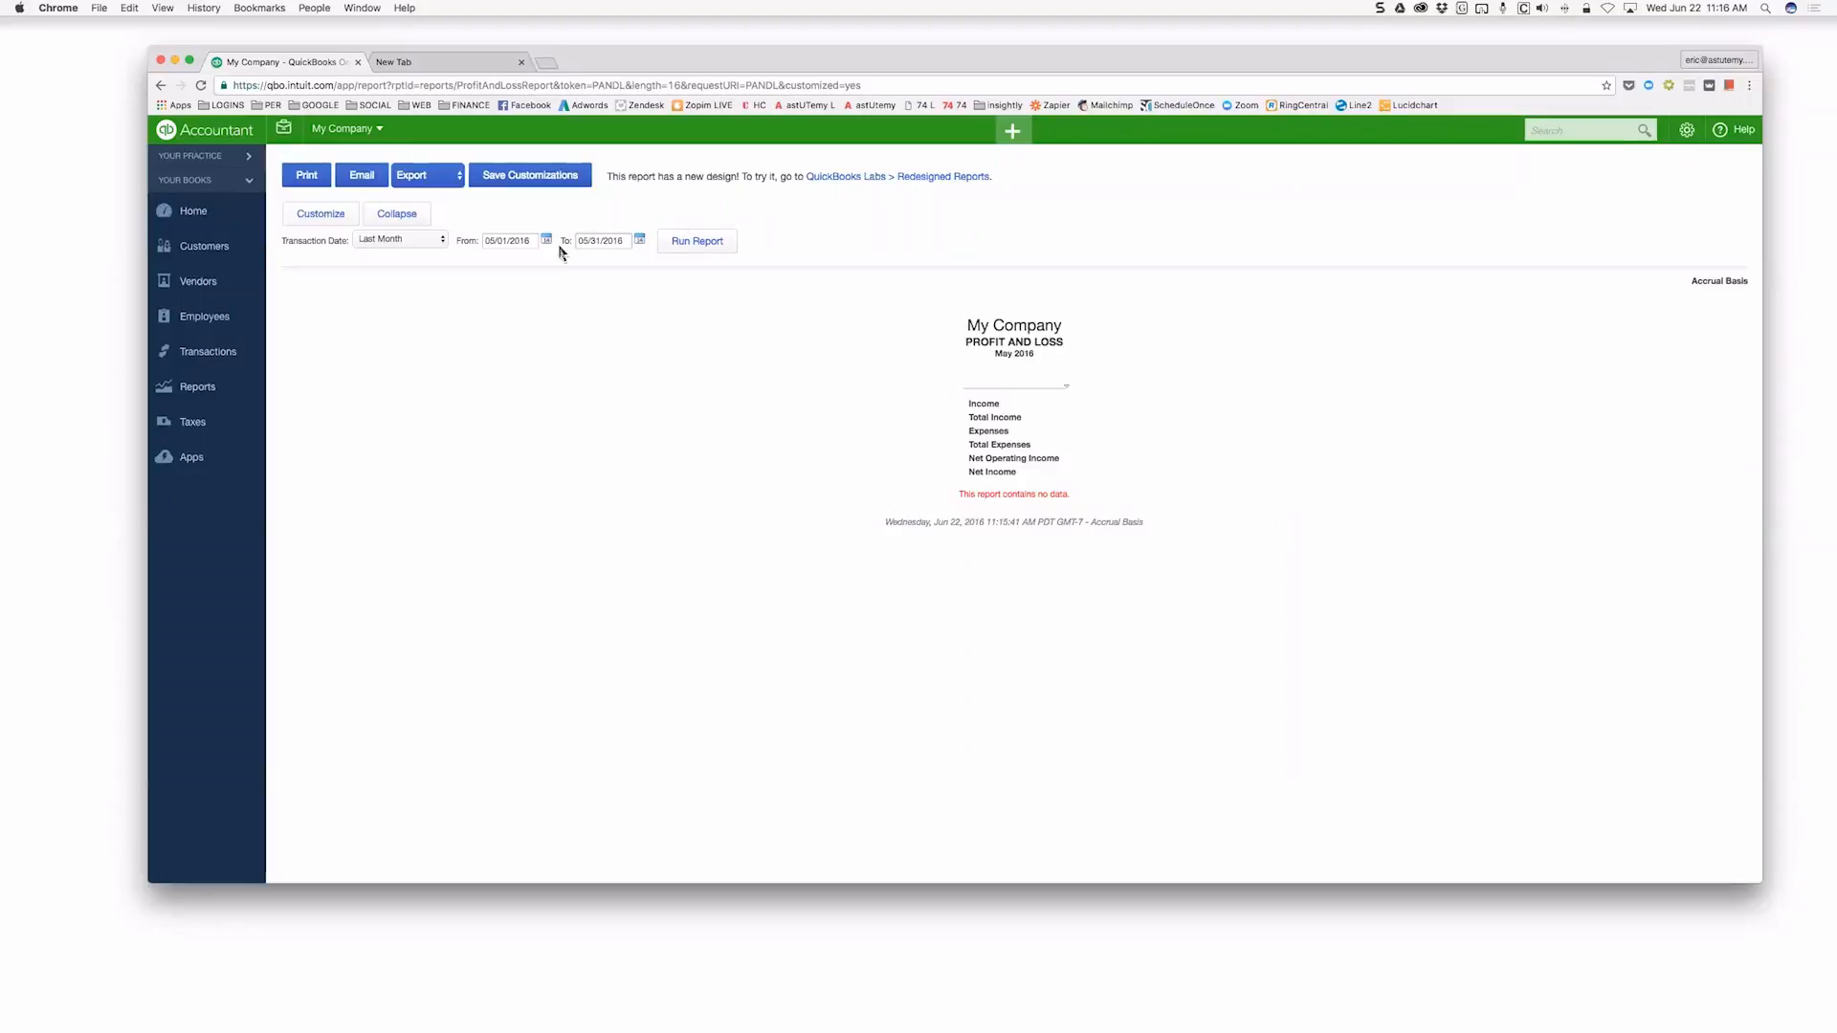
Open the Profit and Loss report's customization settings and review the general and Rows/Columns options
click(344, 218)
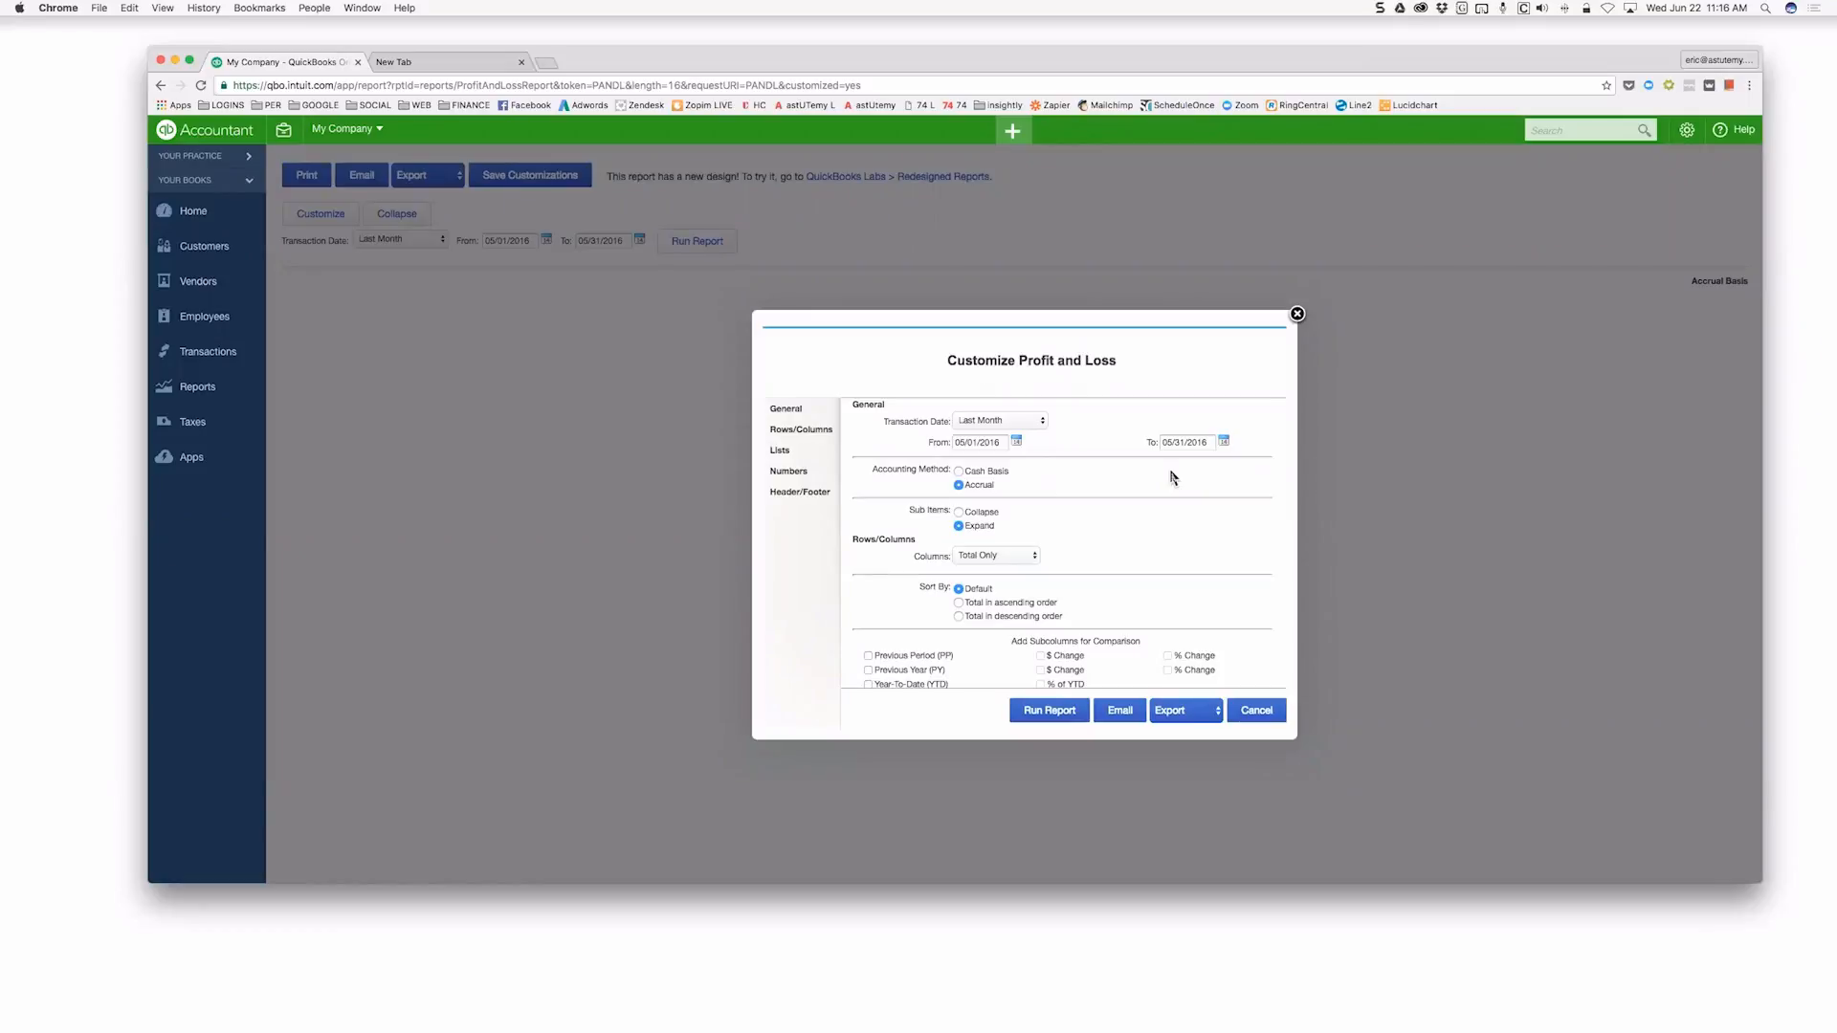
scroll(1173, 476, down, 5)
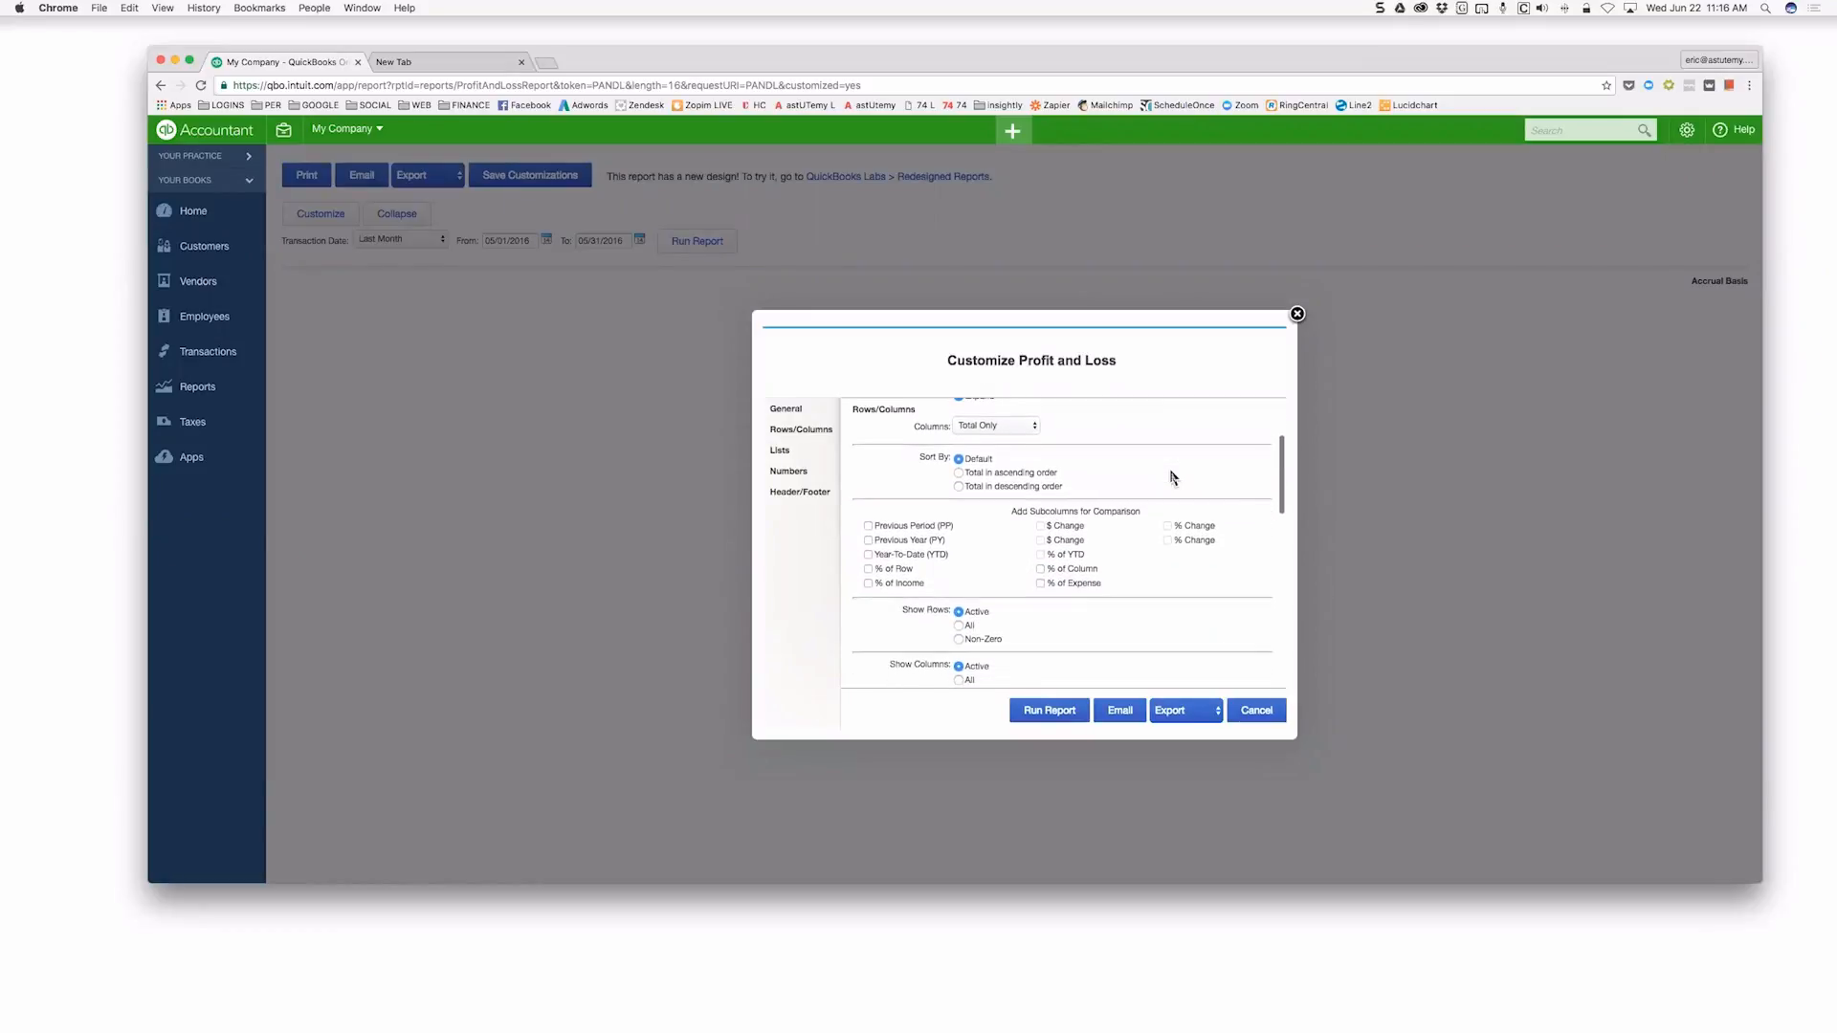
scroll(1173, 476, down, 1)
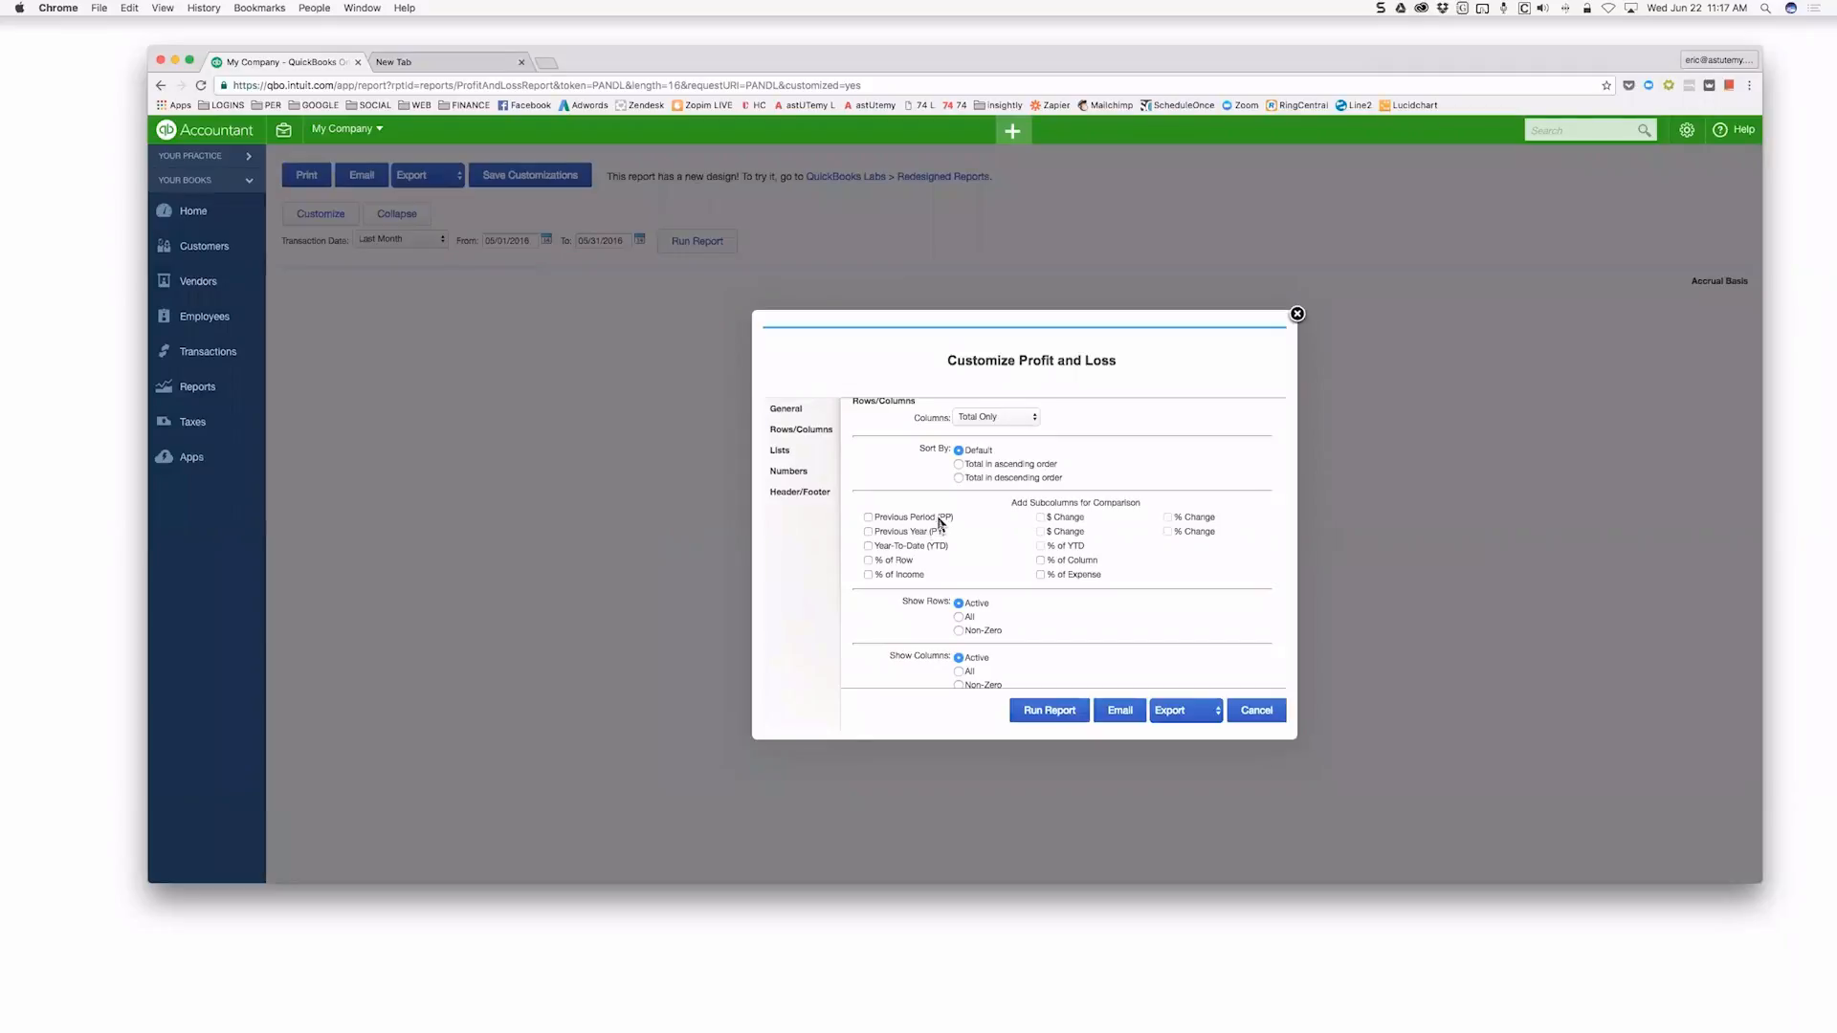
Capture the Customize Profit and Loss dialog as an image with Snagit and move the capture's editor window into view
mouse_move(692, 67)
mouse_down()
mouse_move(639, 90)
mouse_move(736, 111)
mouse_move(1190, 74)
mouse_move(1304, 103)
mouse_move(687, 85)
mouse_move(683, 66)
mouse_up()
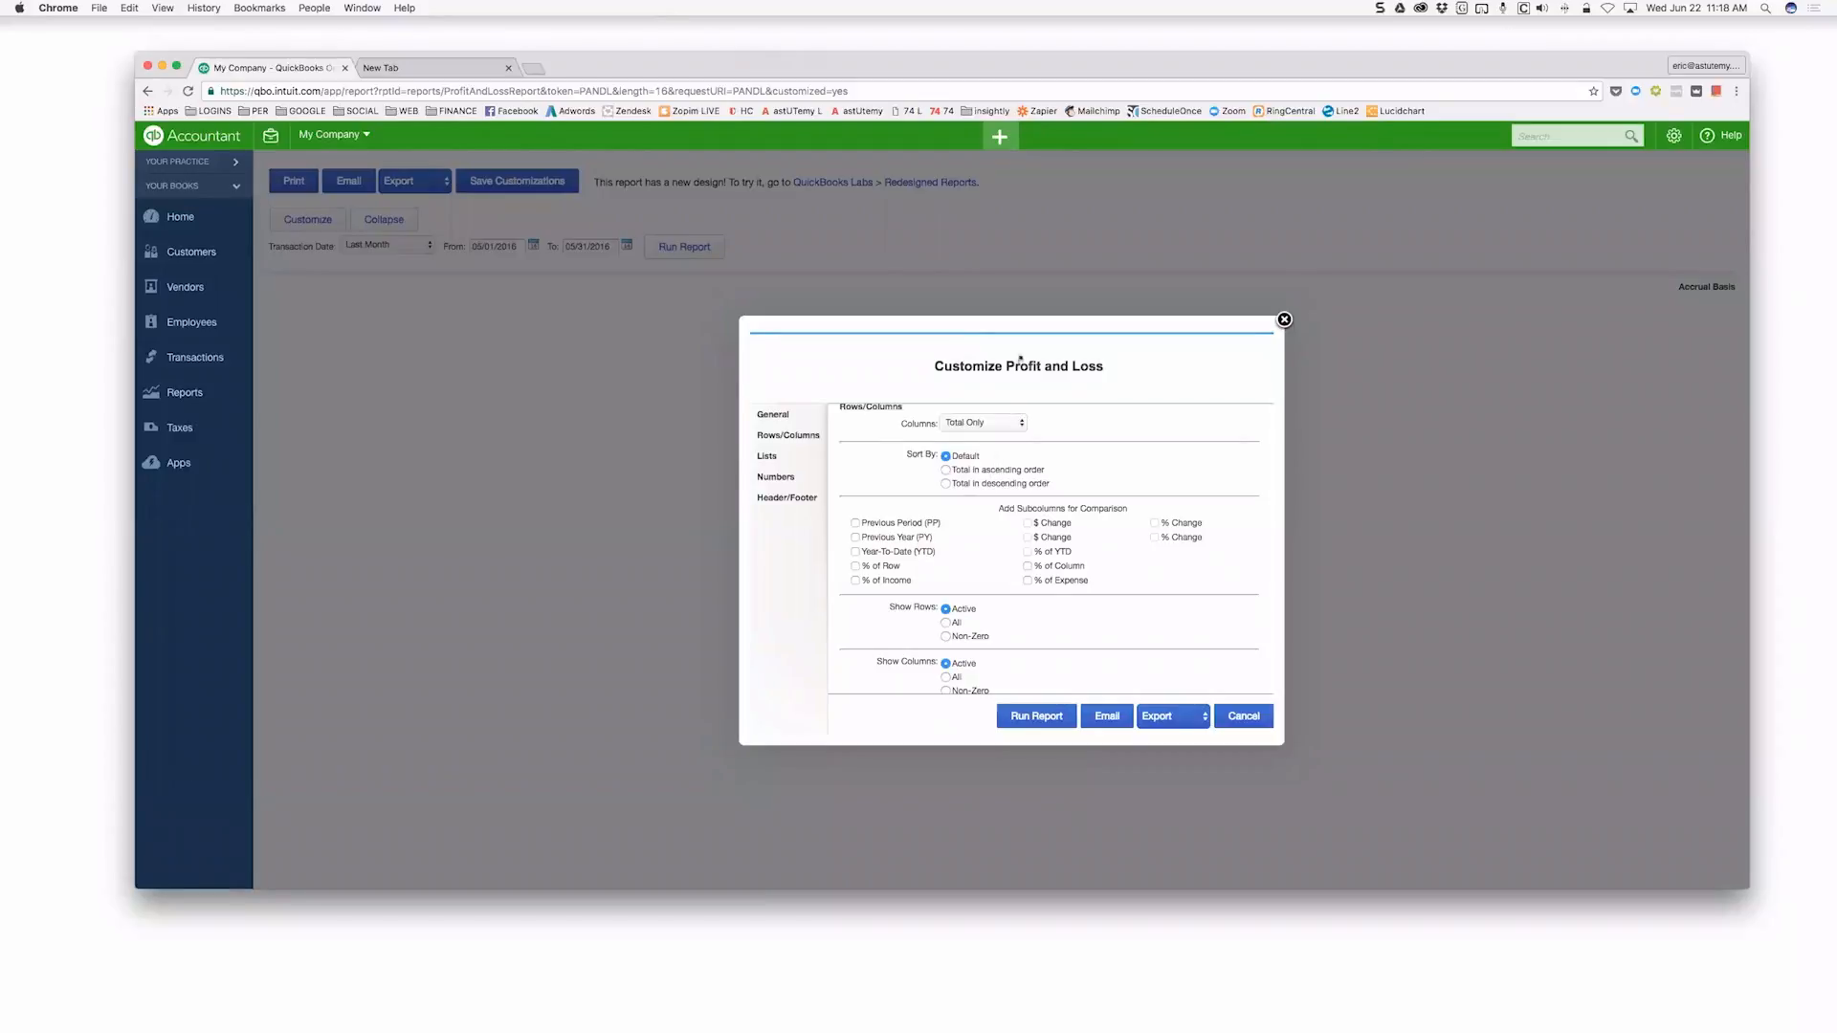
click(1381, 9)
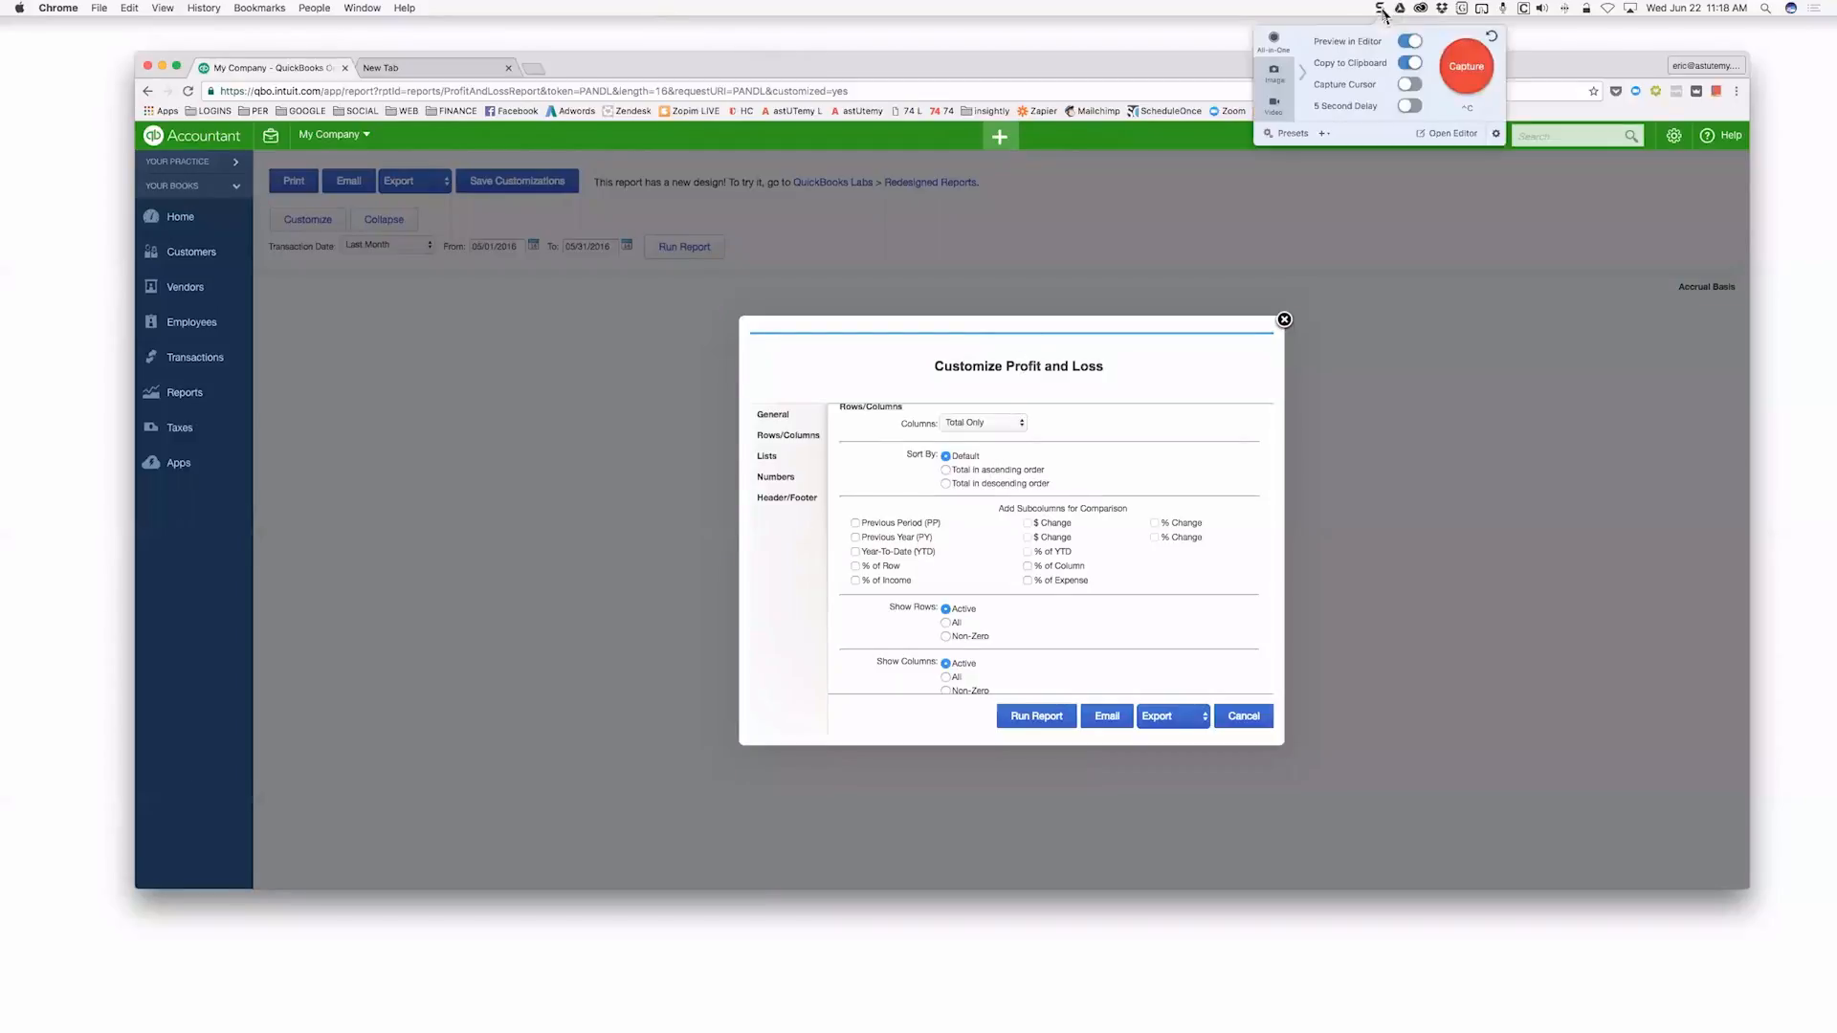
click(1457, 53)
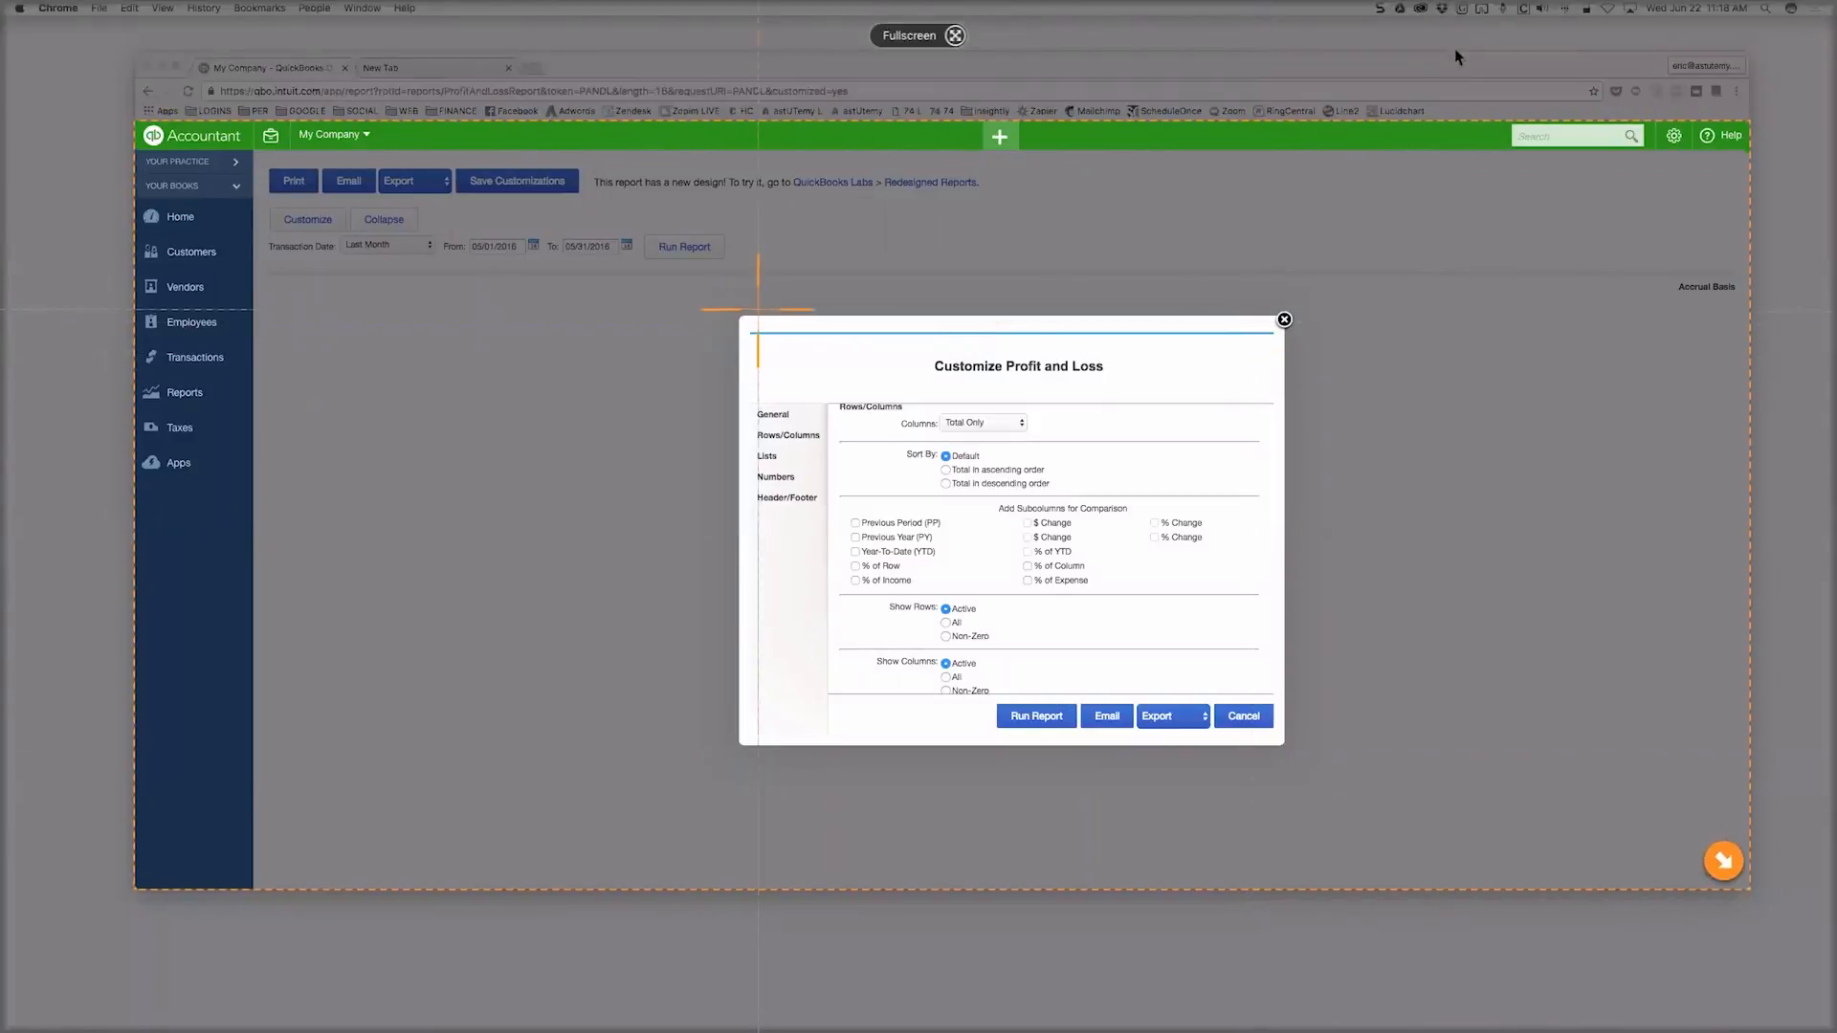
drag(724, 311, 1305, 759)
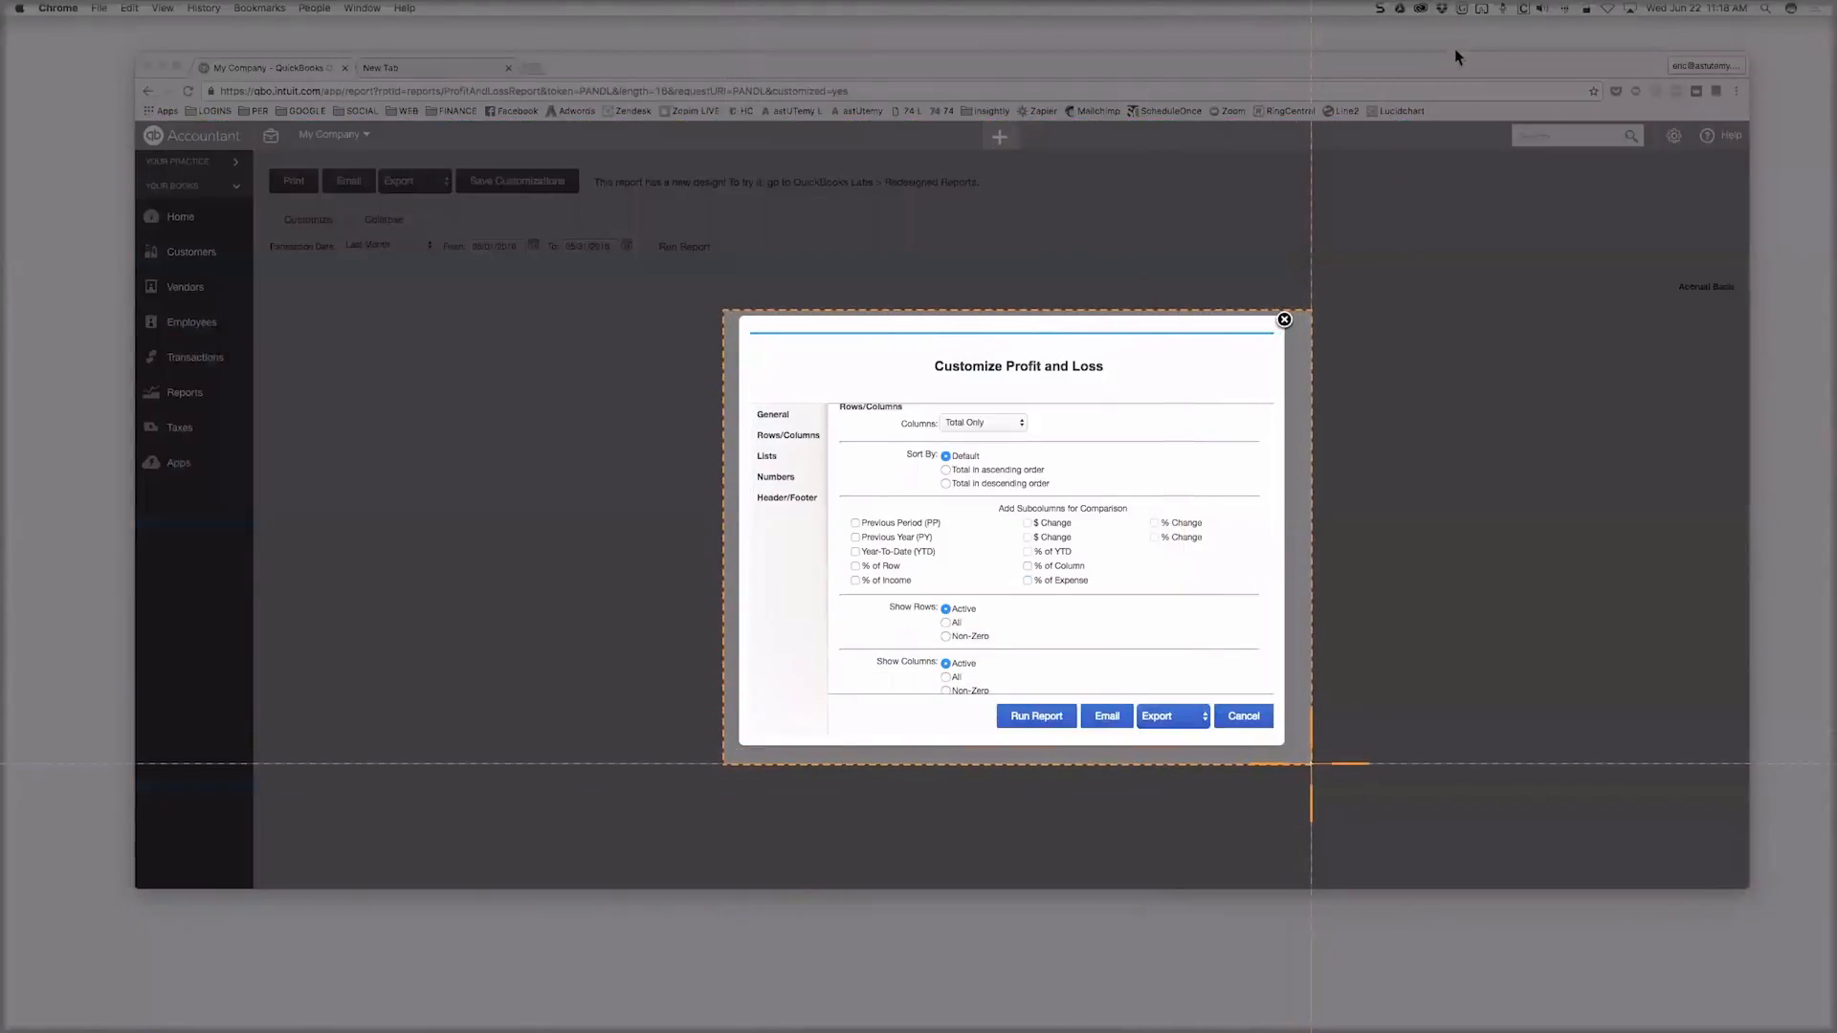
click(874, 795)
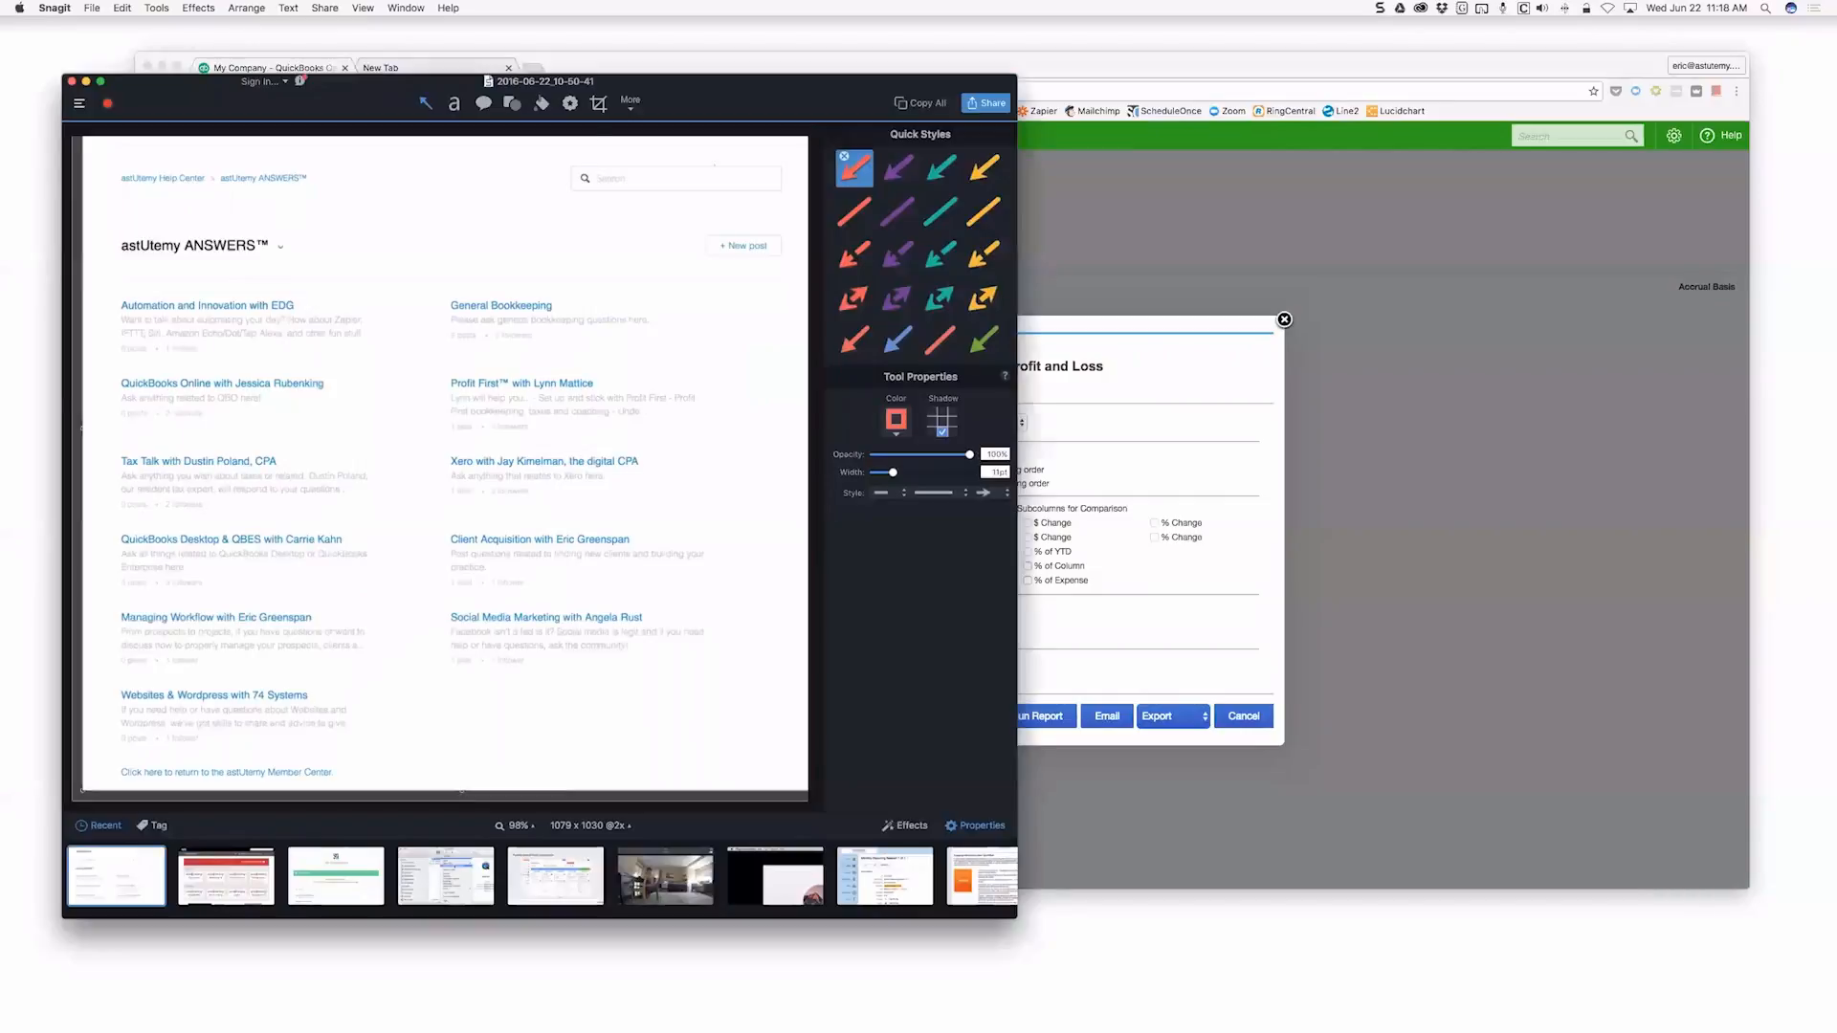
drag(354, 91, 1836, 110)
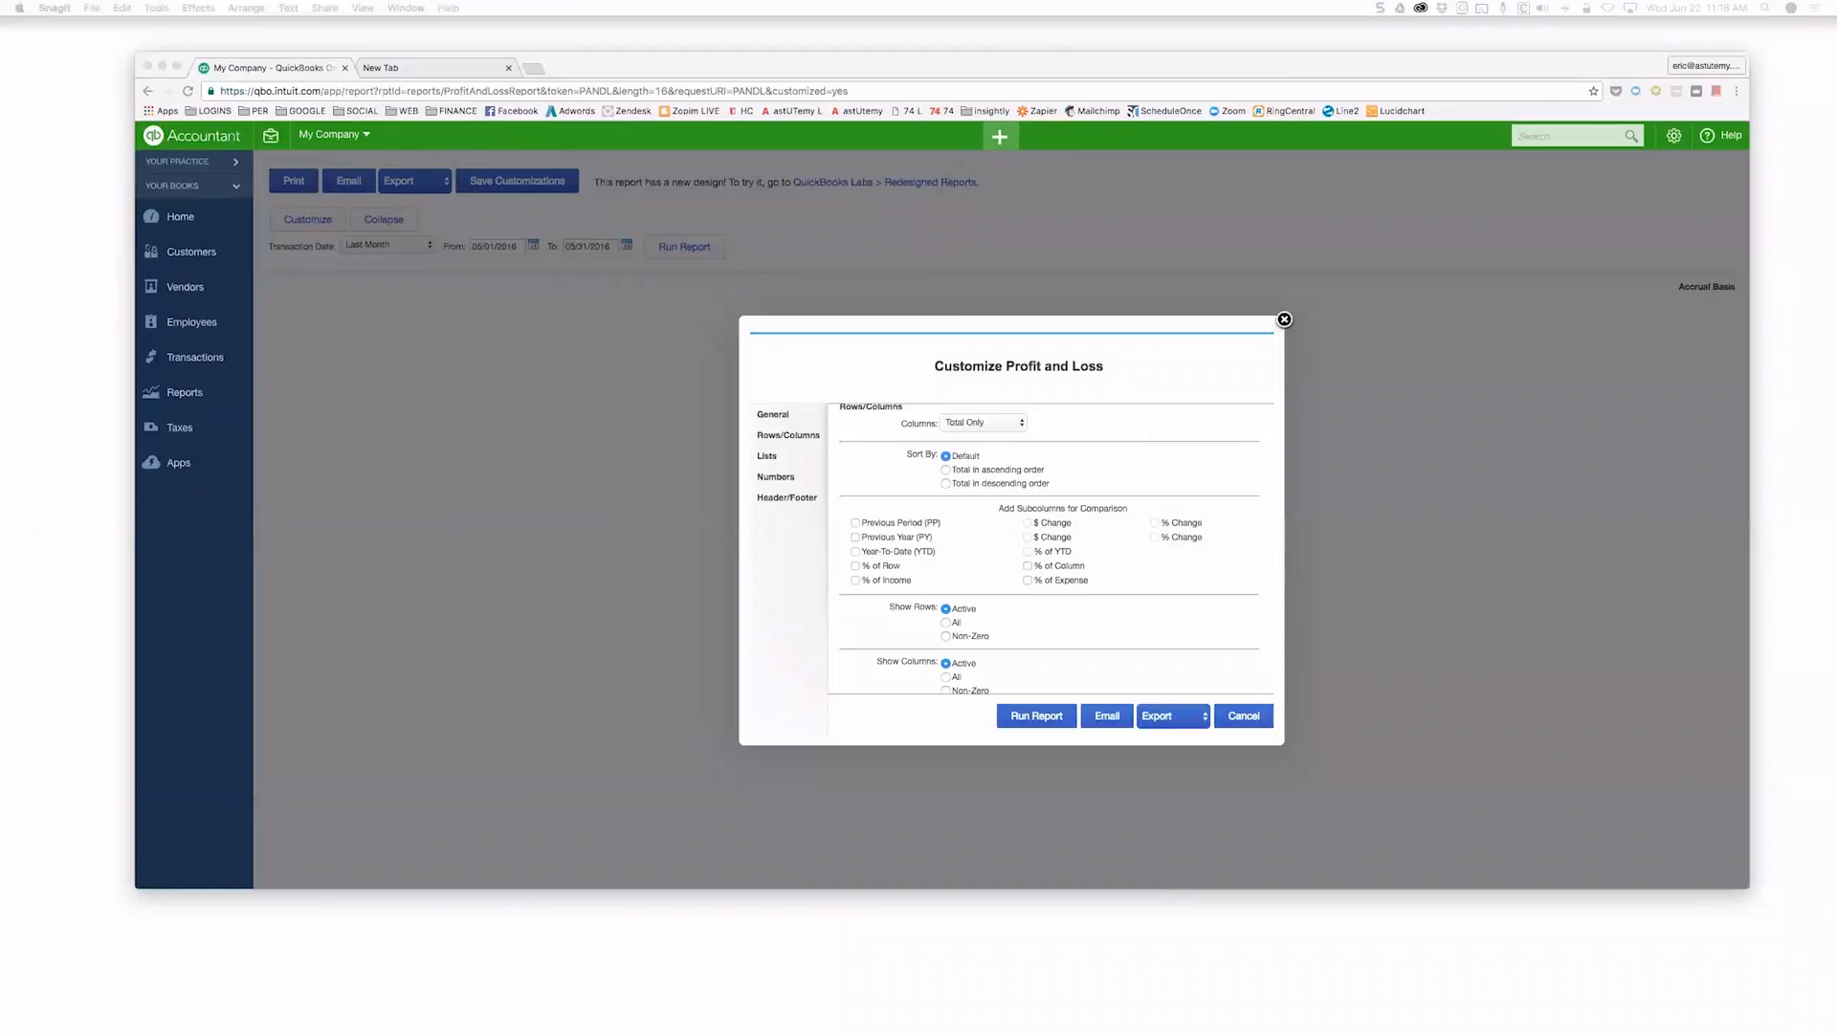
drag(1024, 145, 792, 146)
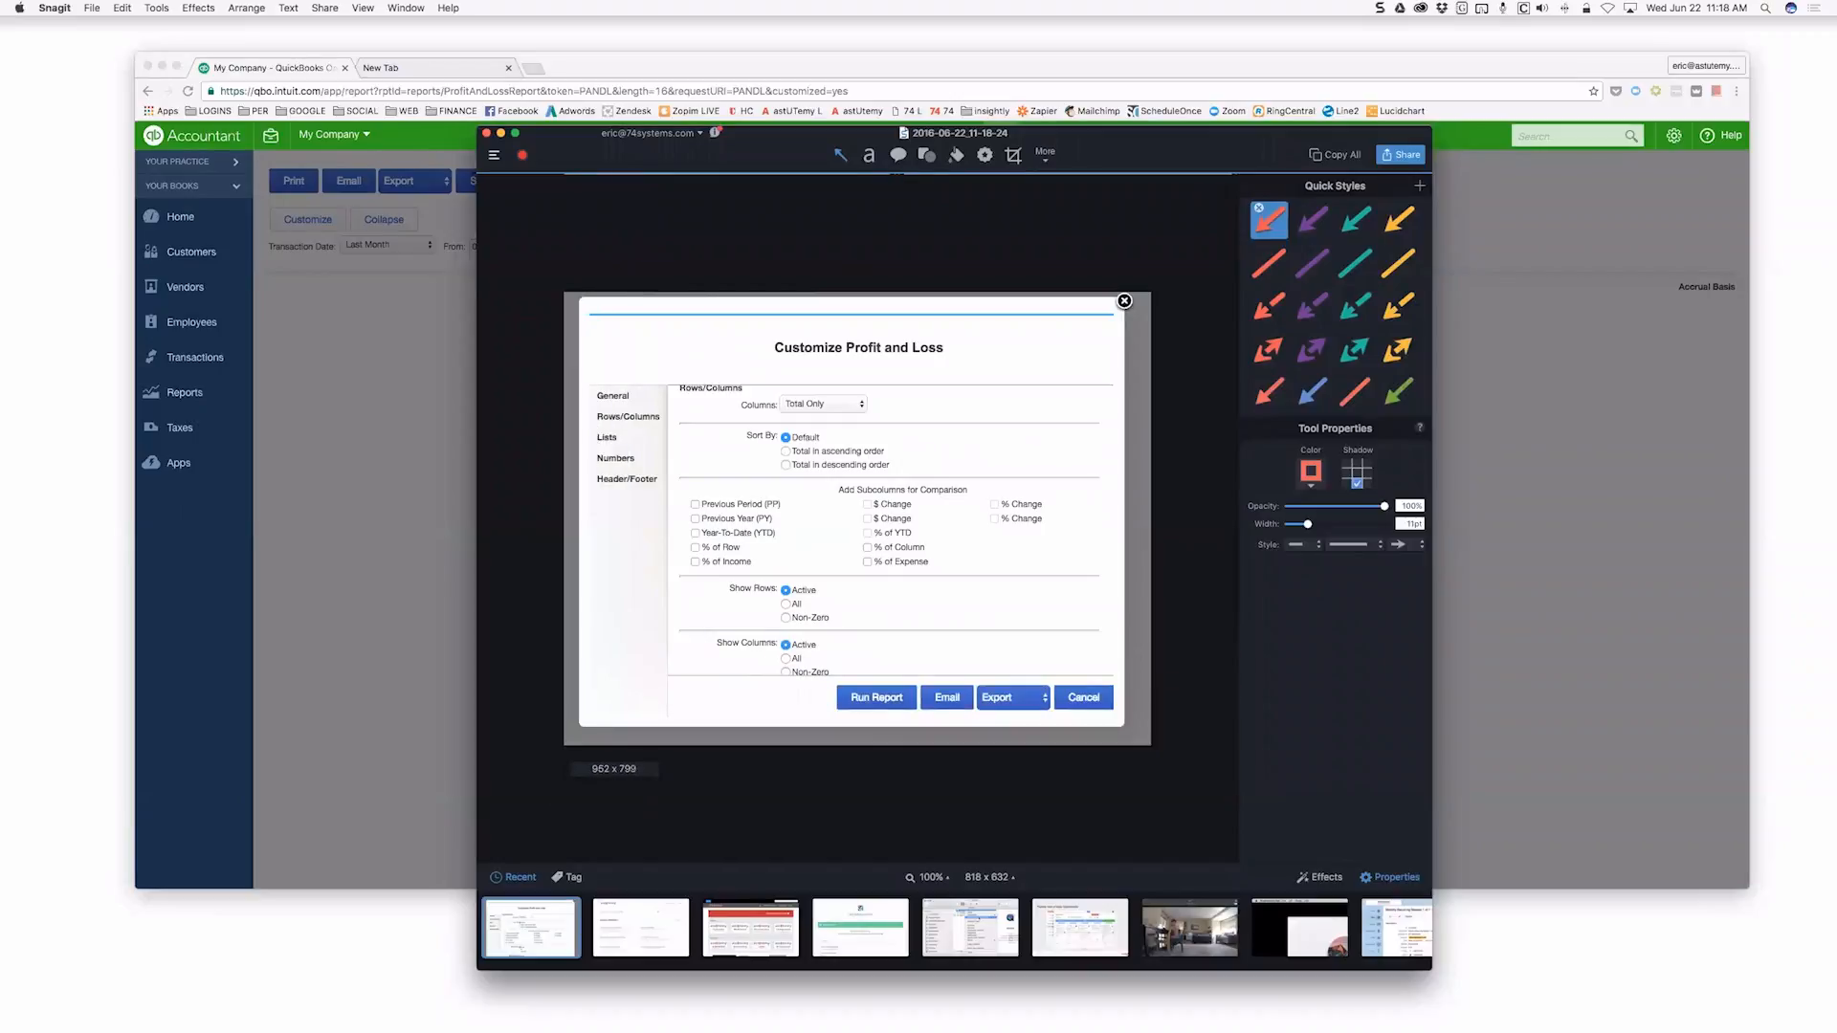
Add a long red arrow pointing at the Previous Year (PY) option in the capture and delete the small stray arrow
drag(564, 746, 555, 747)
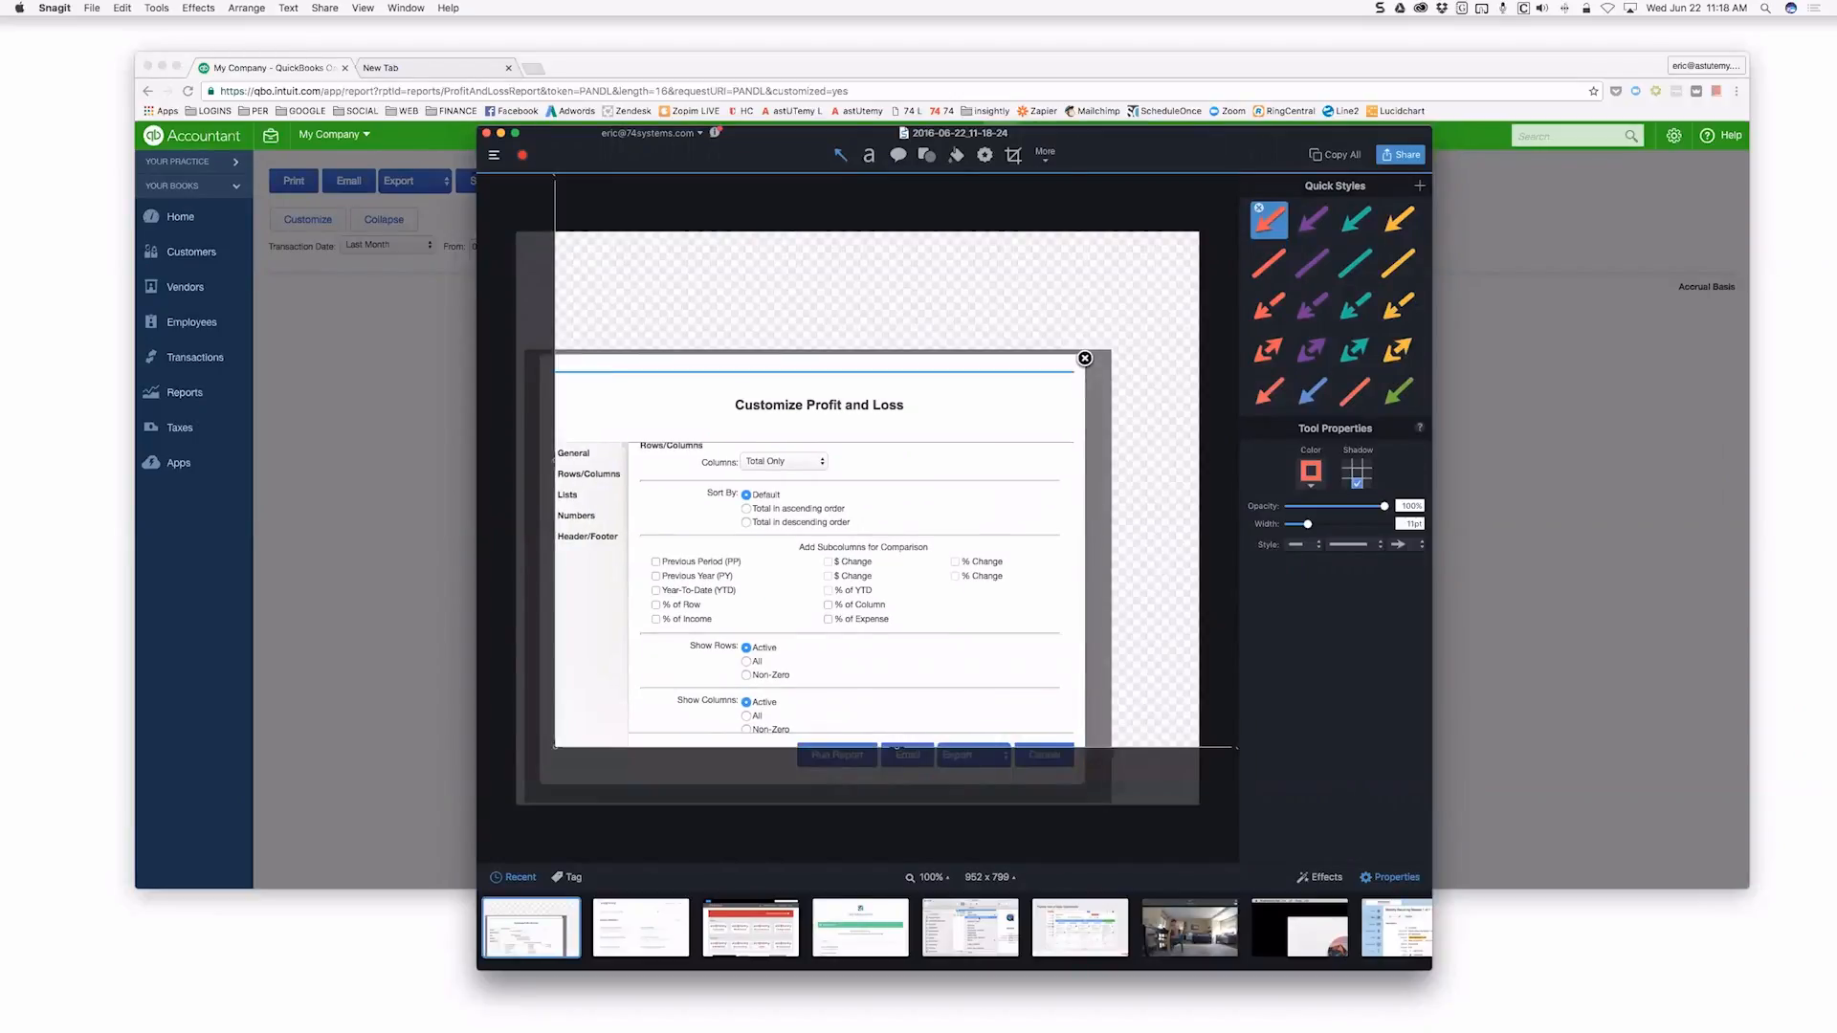
key(super+z)
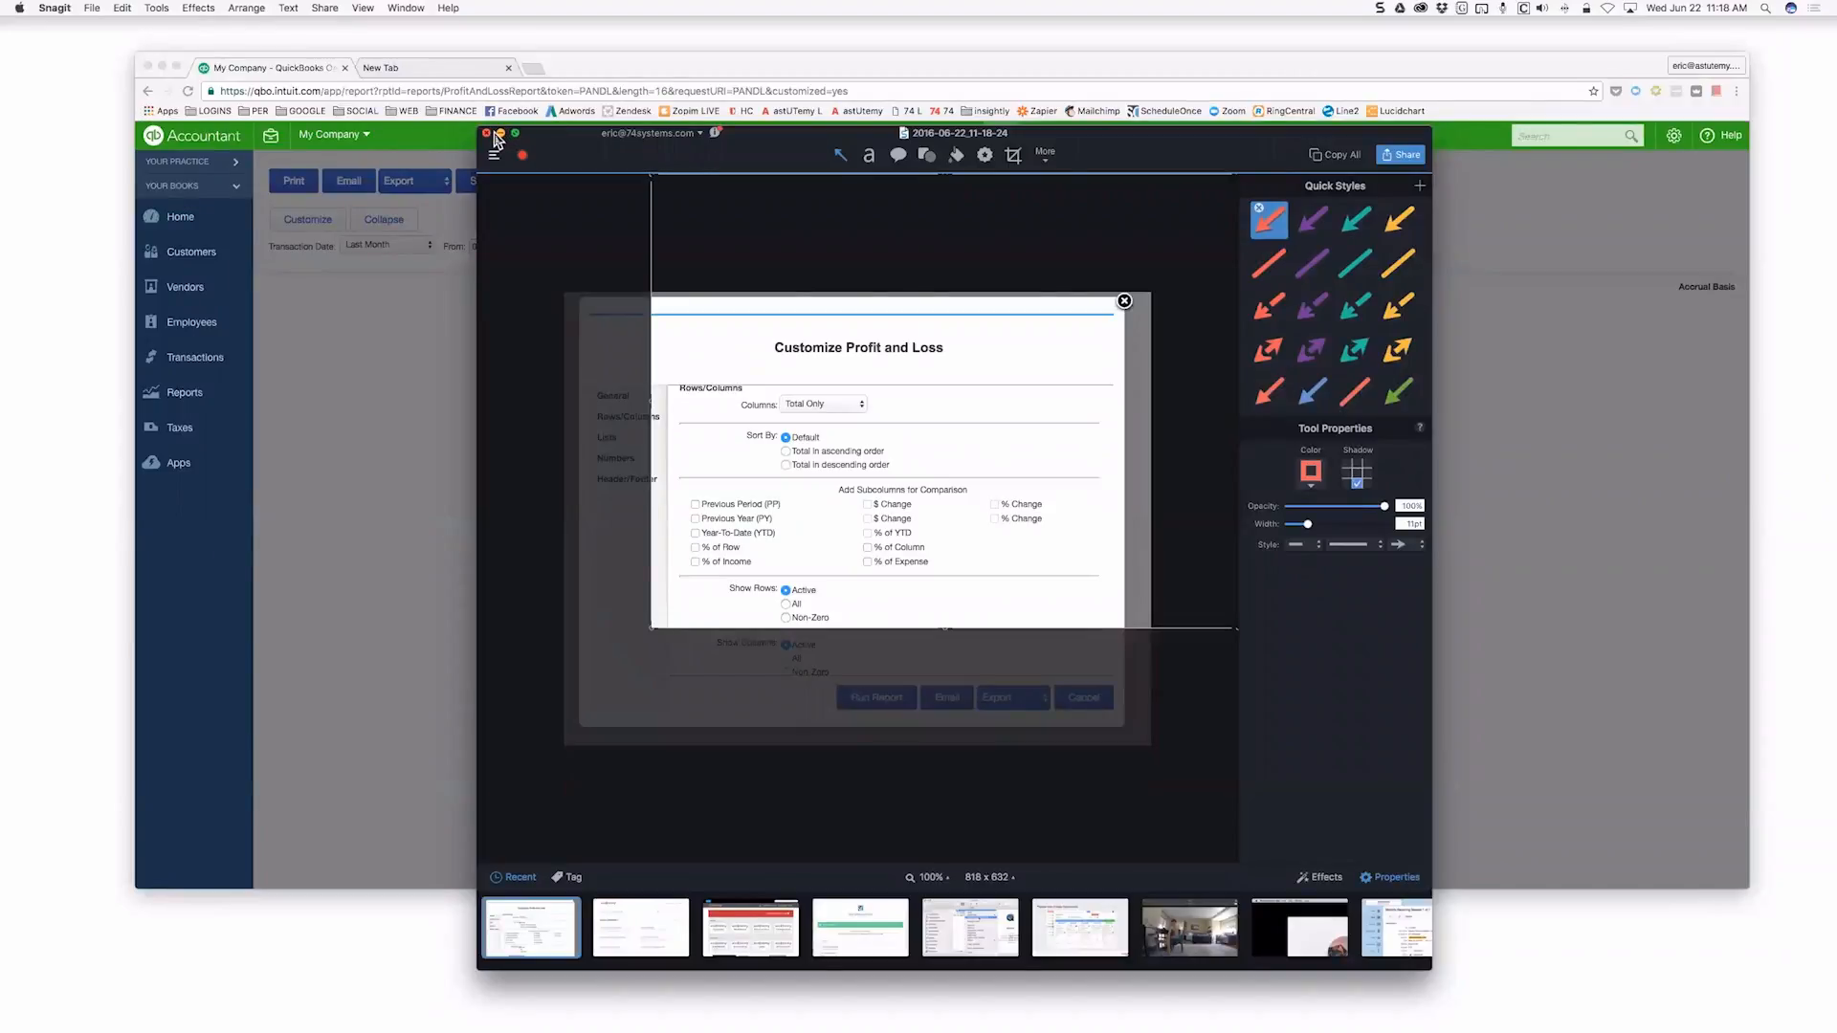
mouse_move(1091, 371)
mouse_down()
mouse_move(1085, 328)
mouse_move(952, 448)
mouse_move(790, 522)
mouse_up()
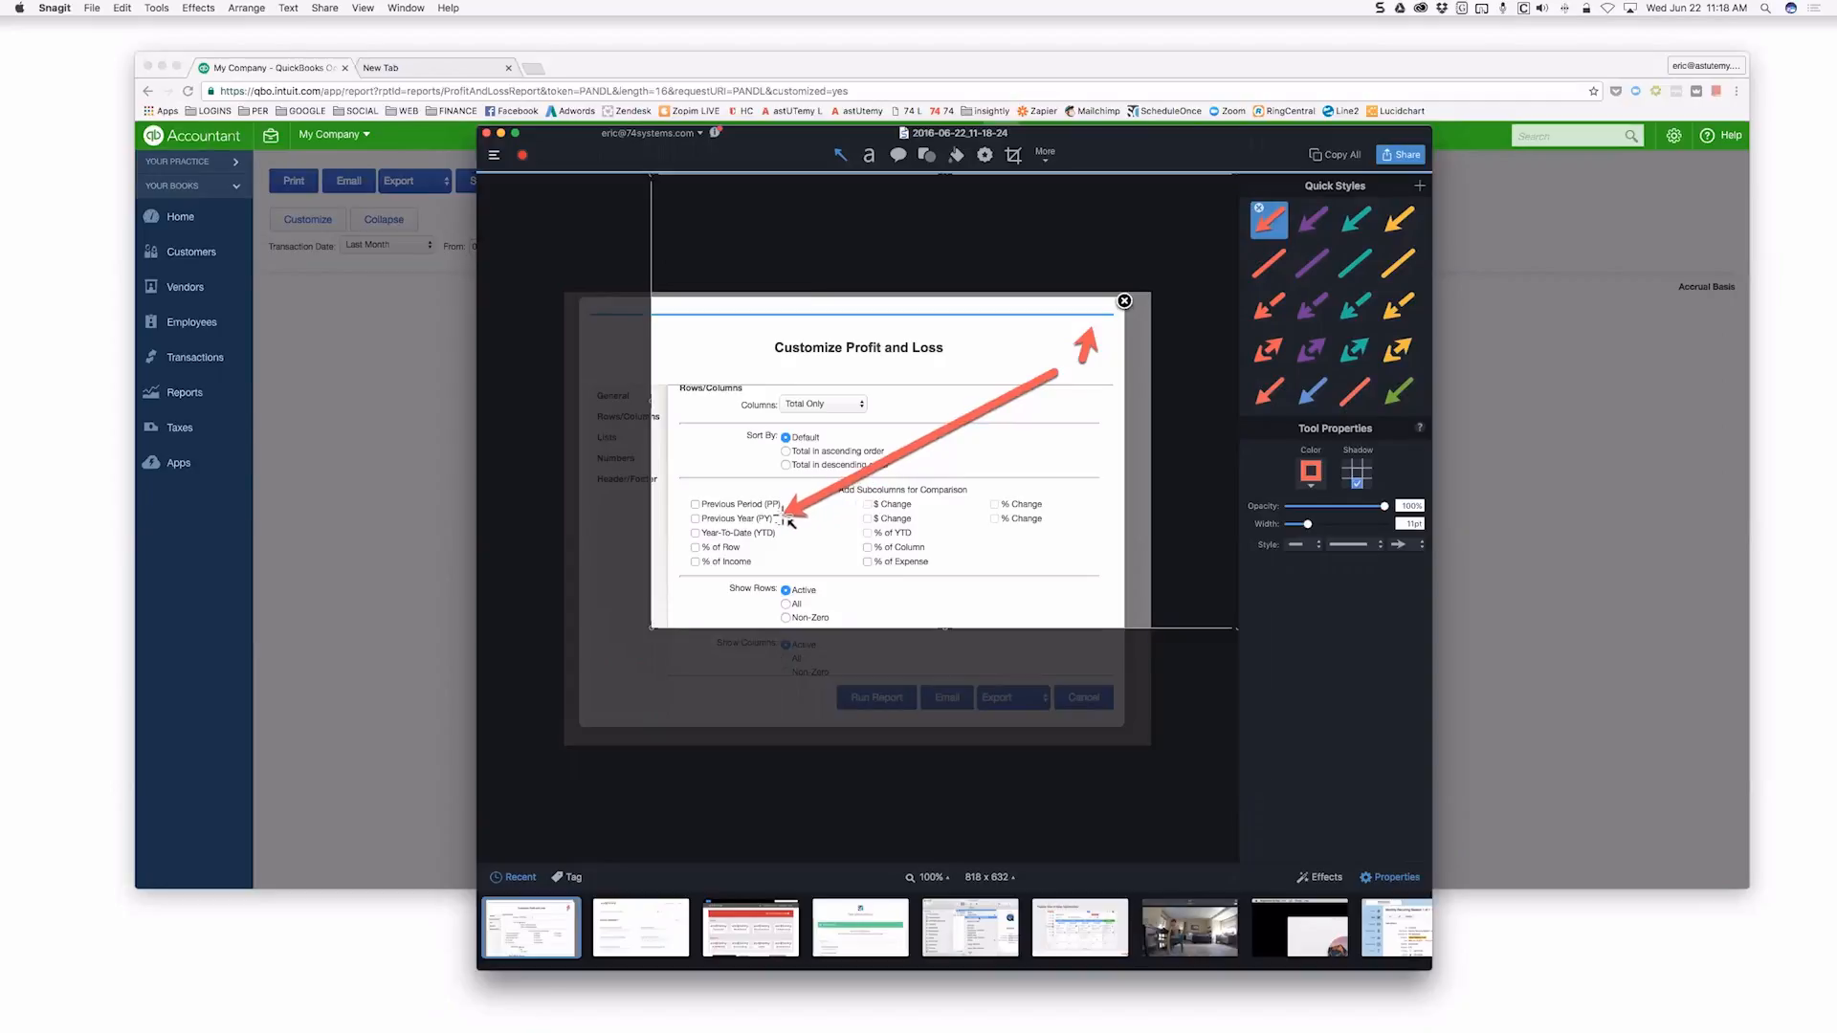
click(1084, 341)
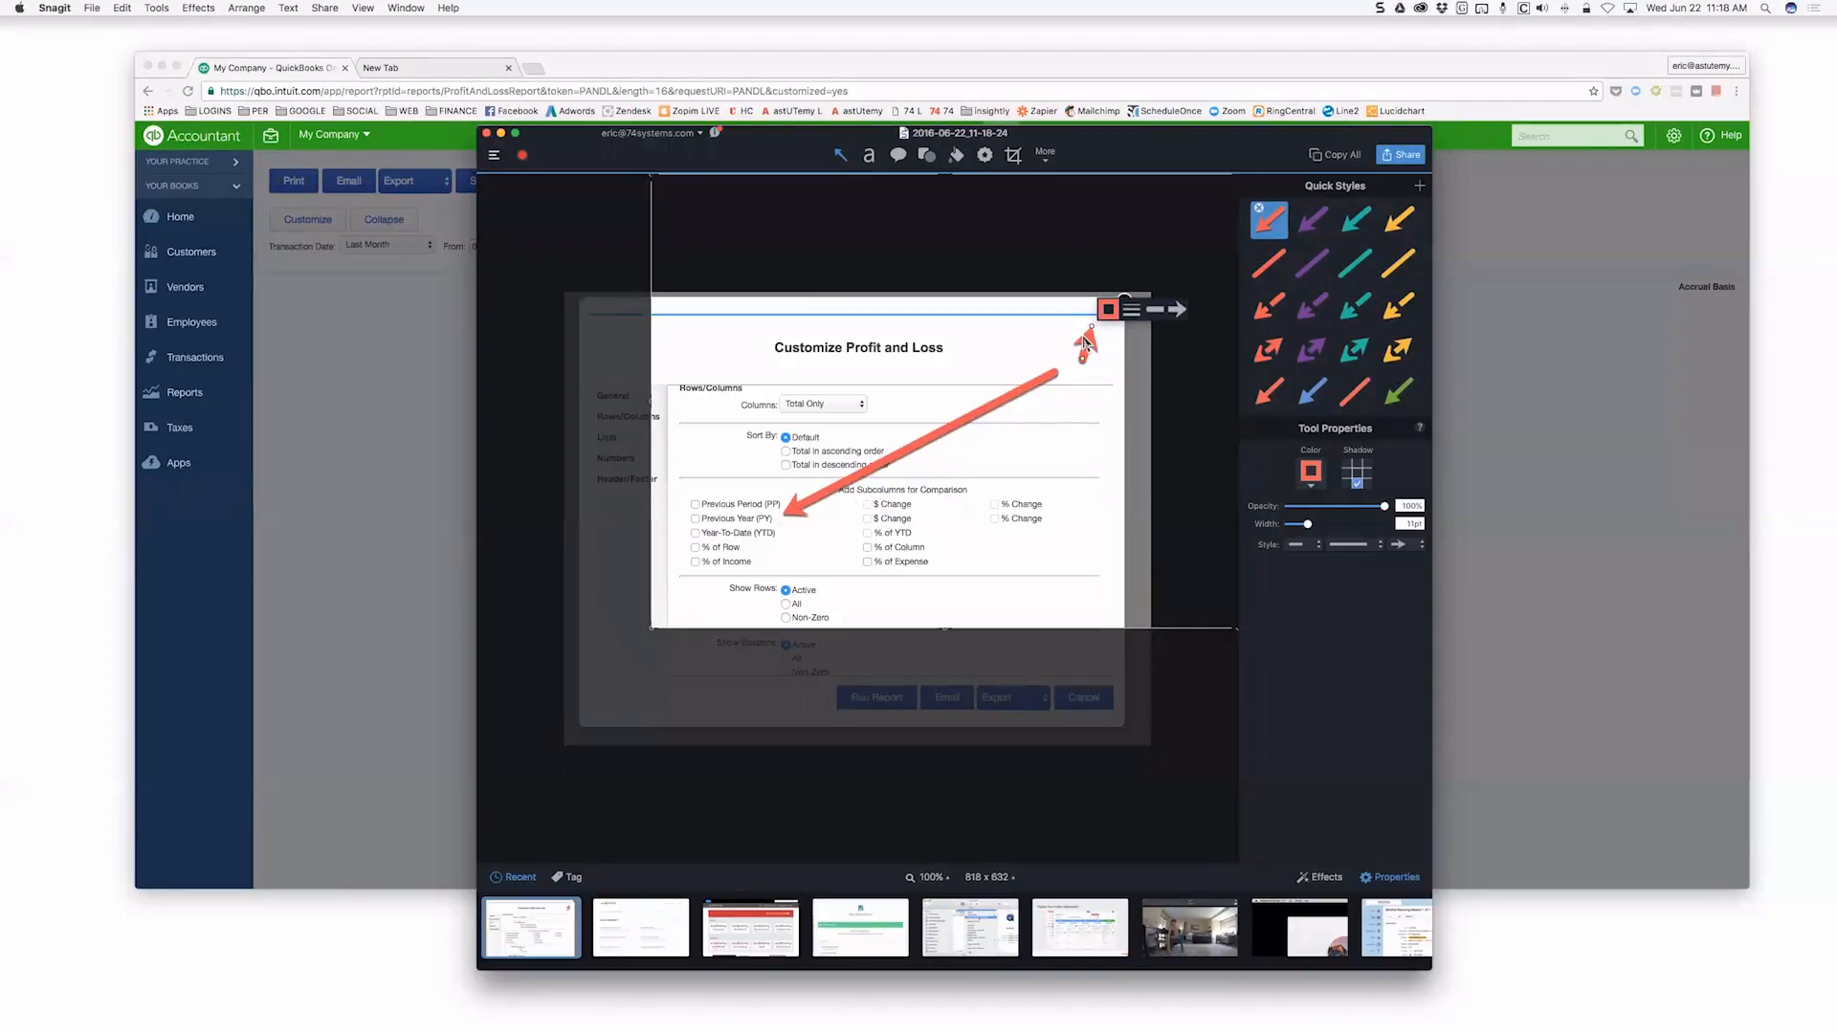
key(Delete)
drag(557, 143, 1836, 144)
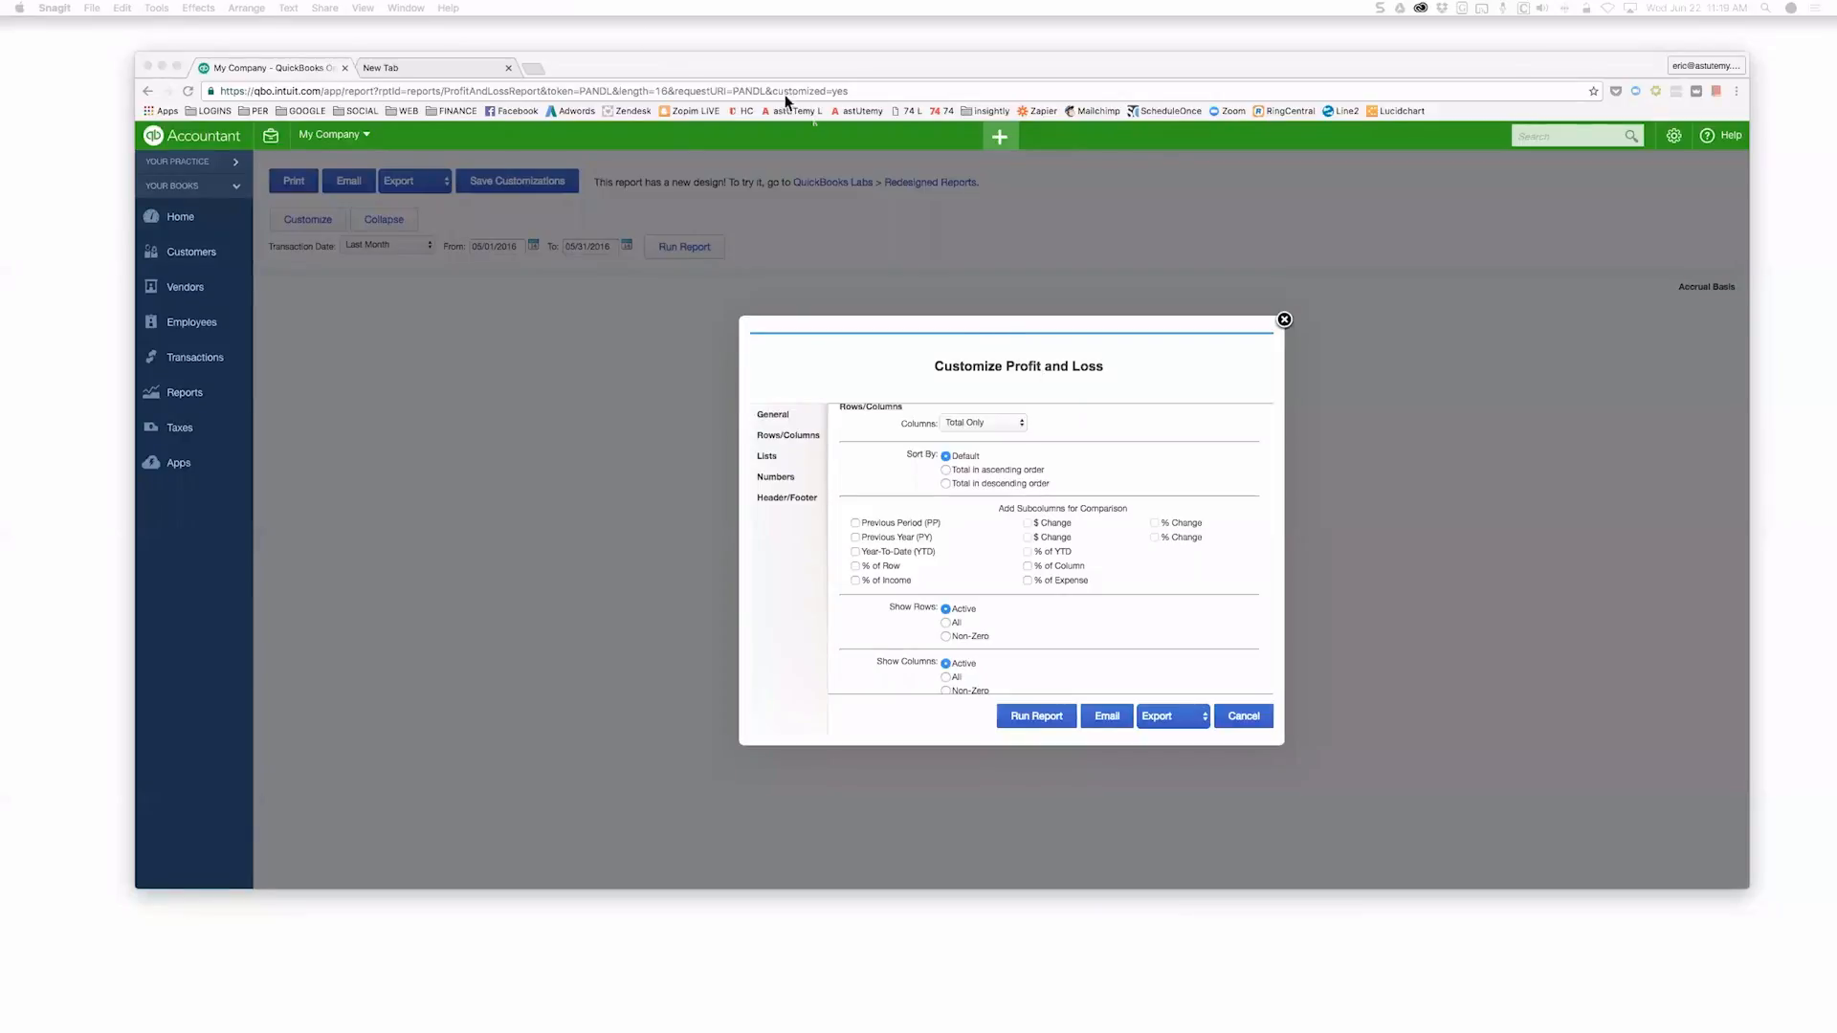
Switch back to QuickBooks, close the report customization without applying changes and return to the company home page
click(1285, 322)
click(1284, 321)
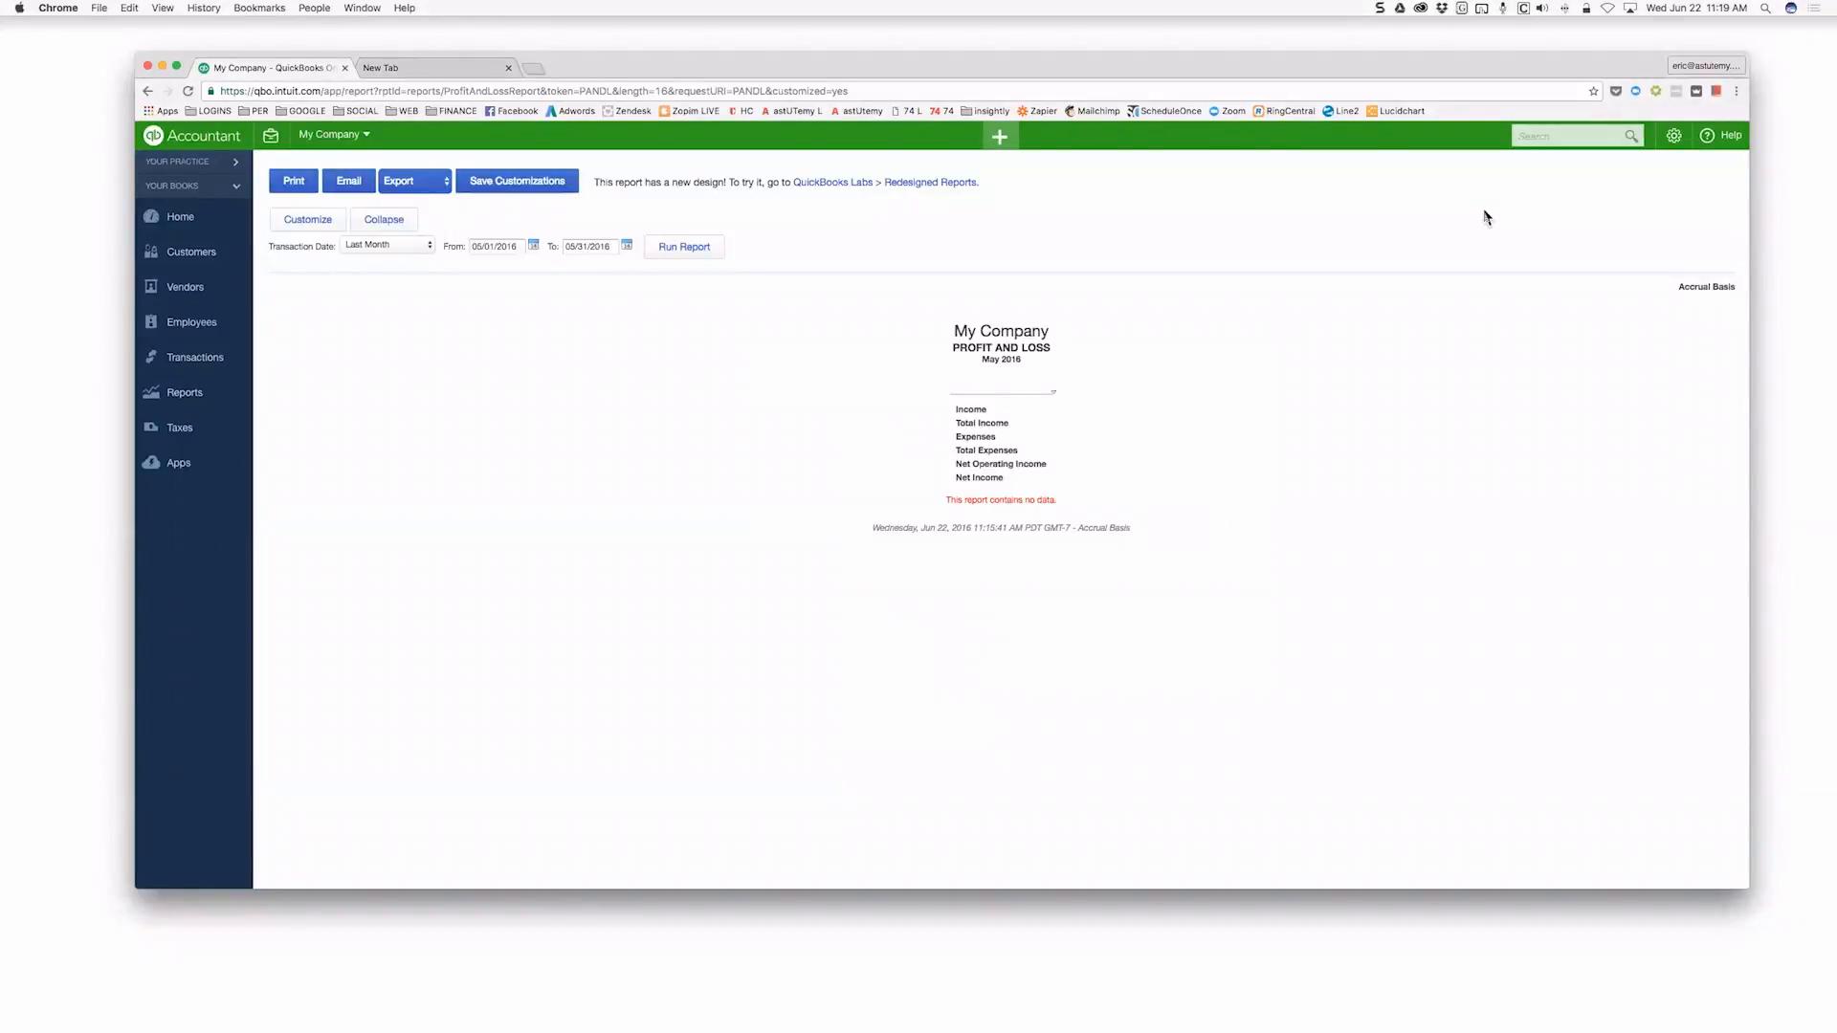
click(197, 228)
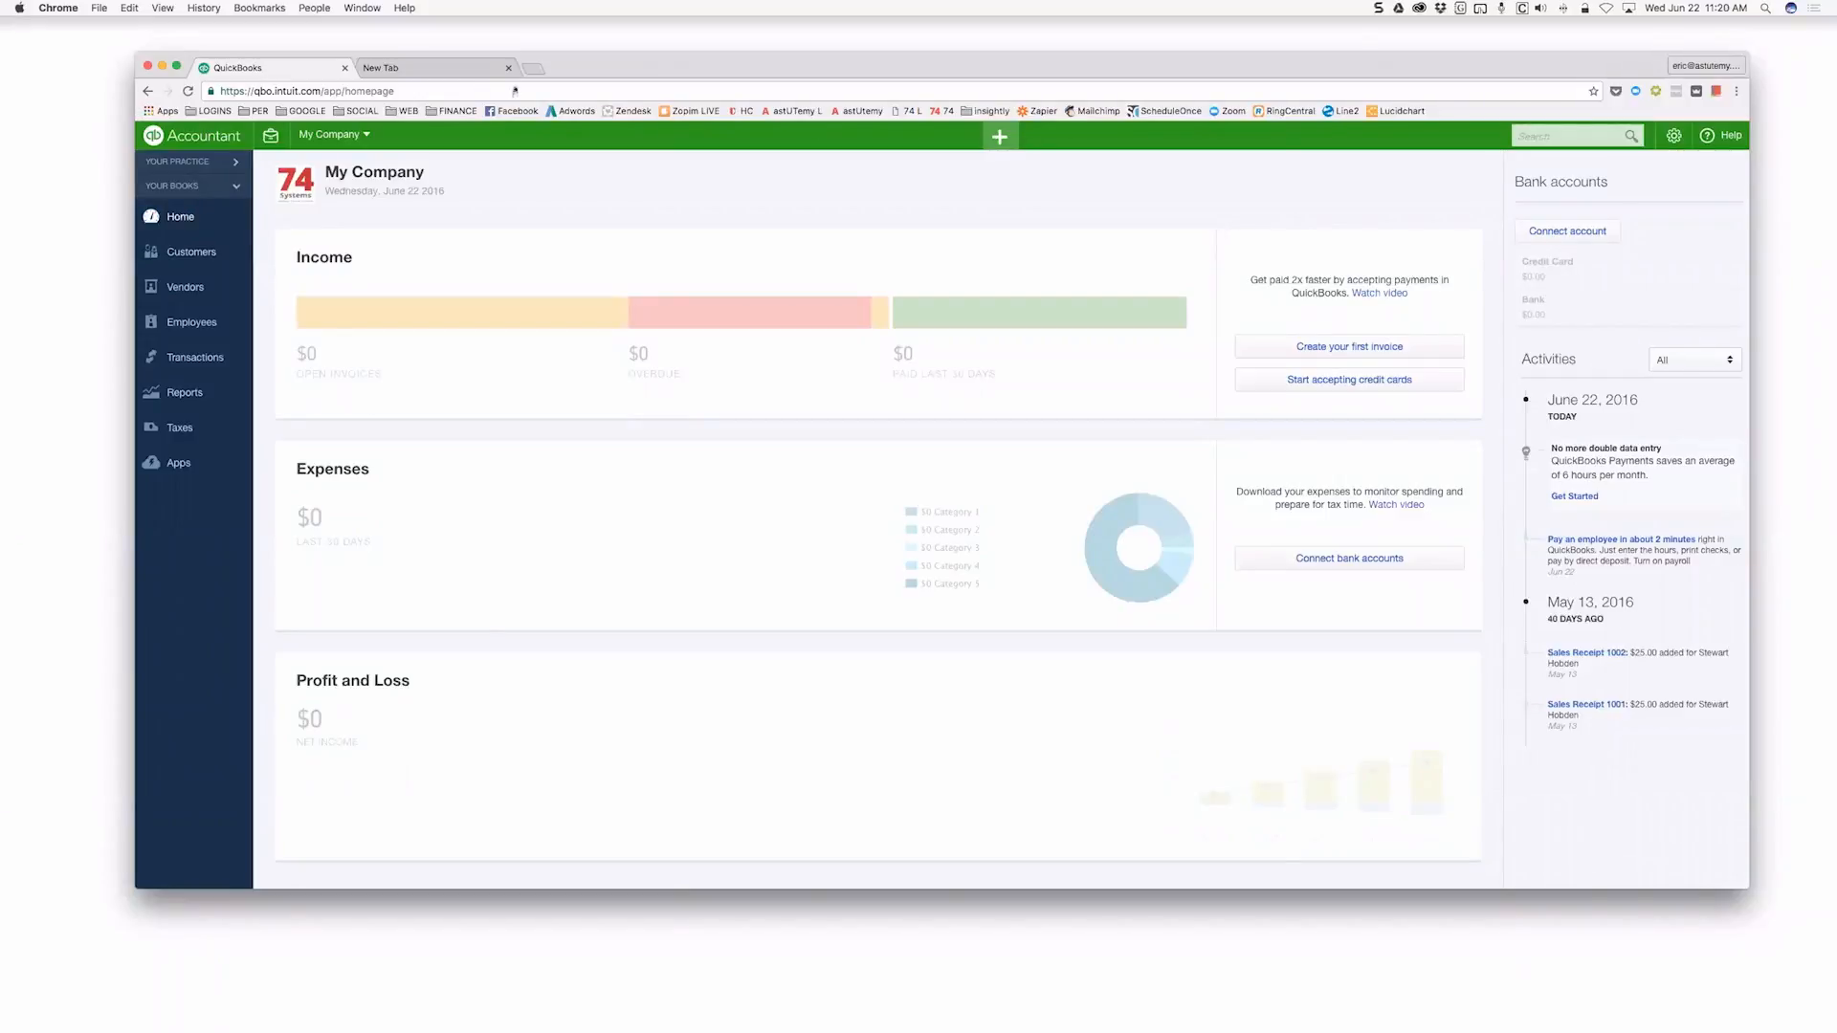
Open the list of Accountant Tools in QuickBooks to look over the available tools
click(270, 140)
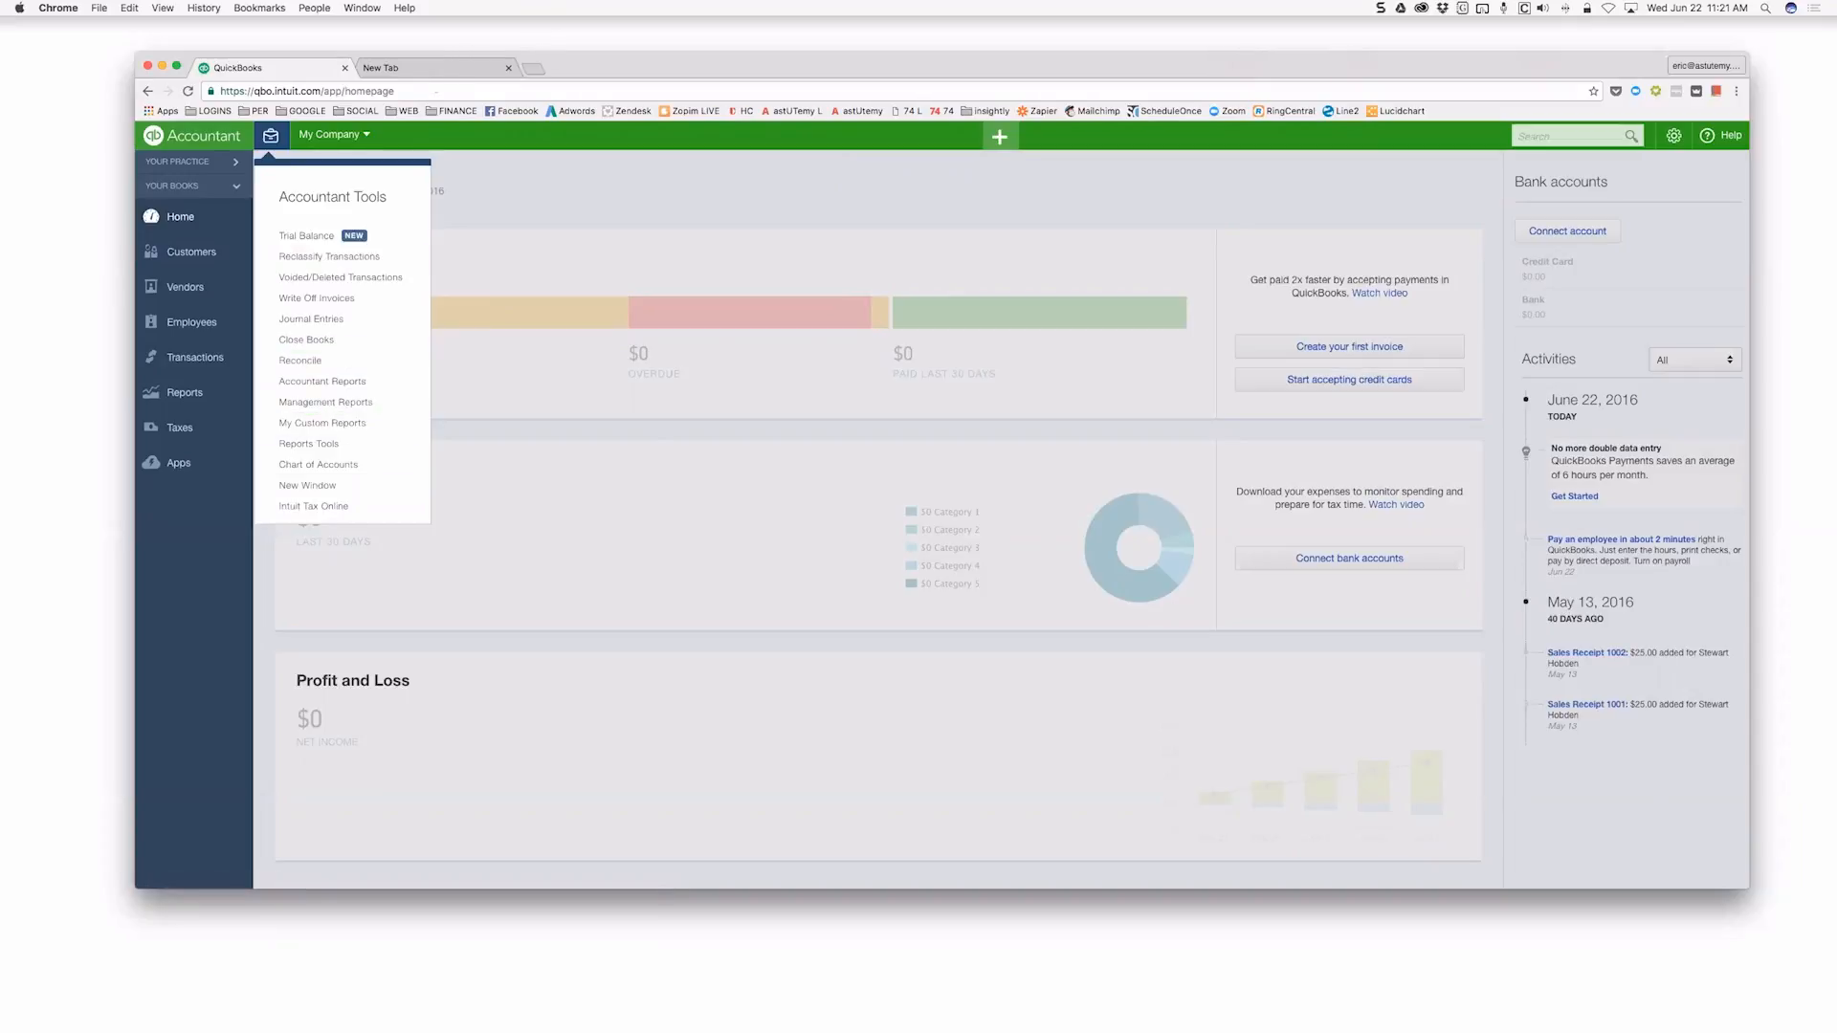
click(447, 74)
click(276, 73)
In the blank browser tab, enter the query "what is the purpose of the undeposited funds account in quickbooks"
click(421, 69)
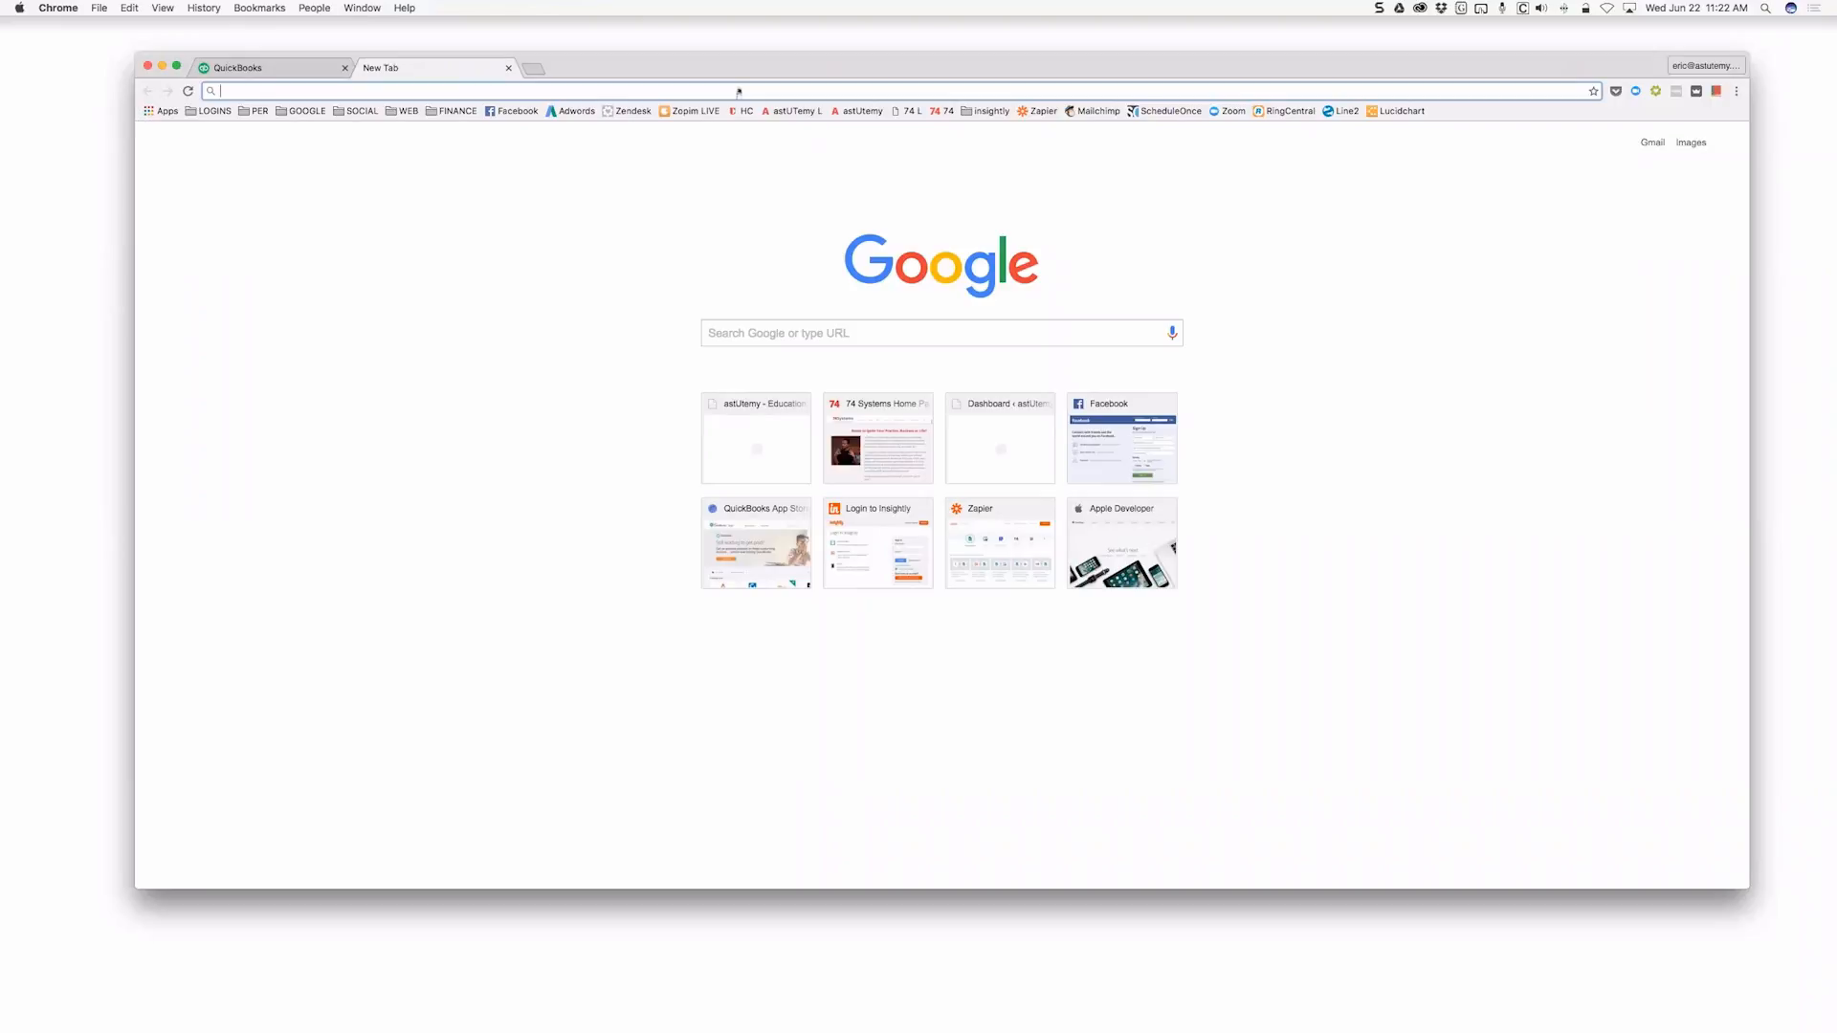
text(what is the )
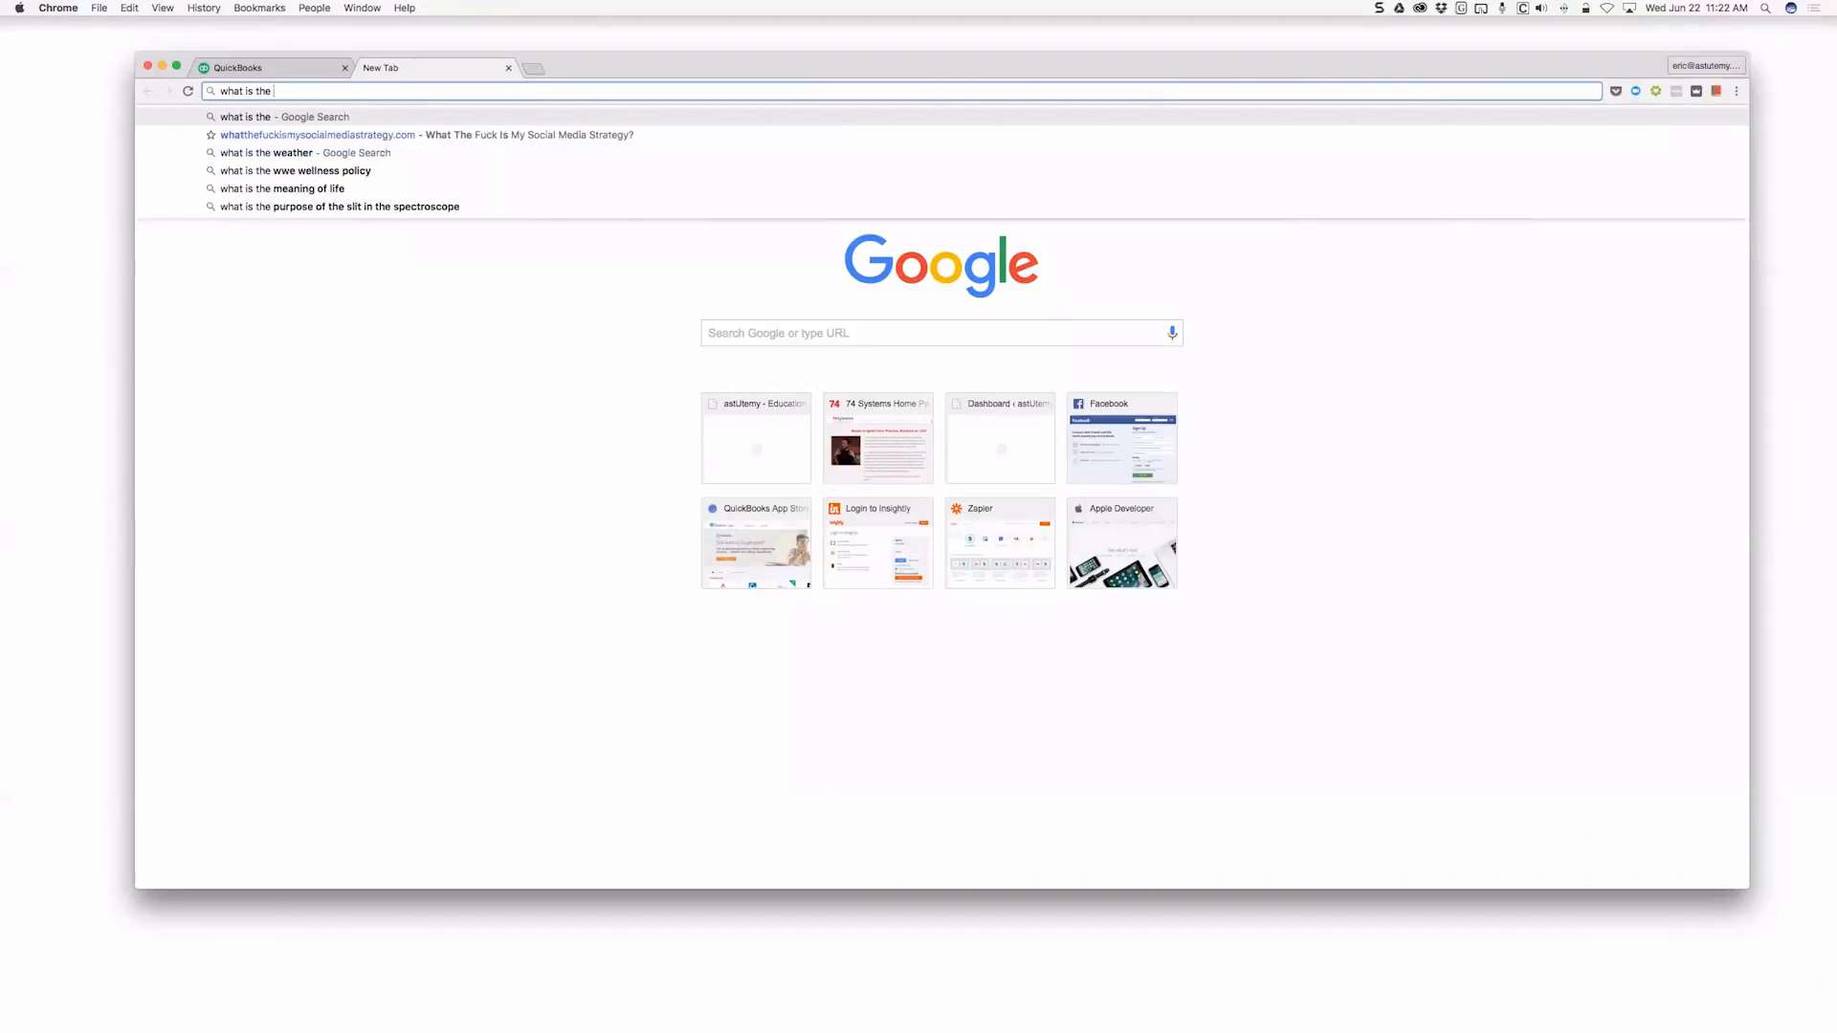
text(u)
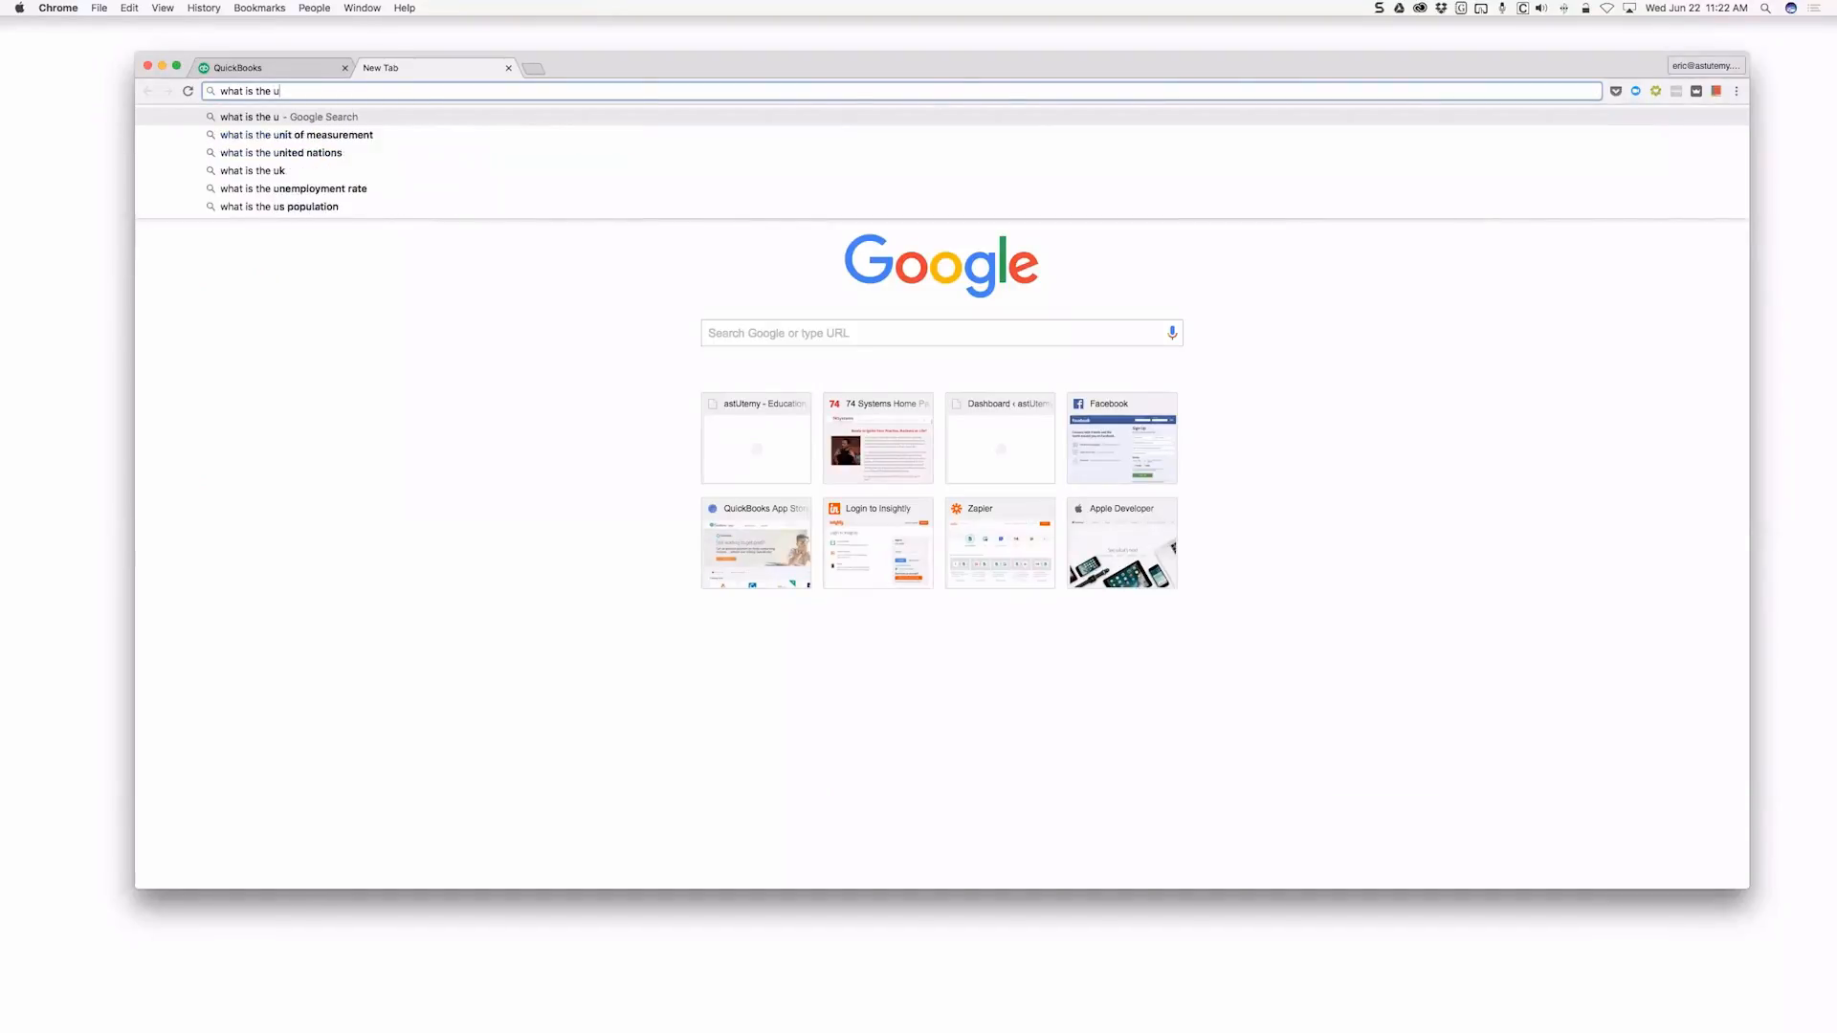
text(ndeposited)
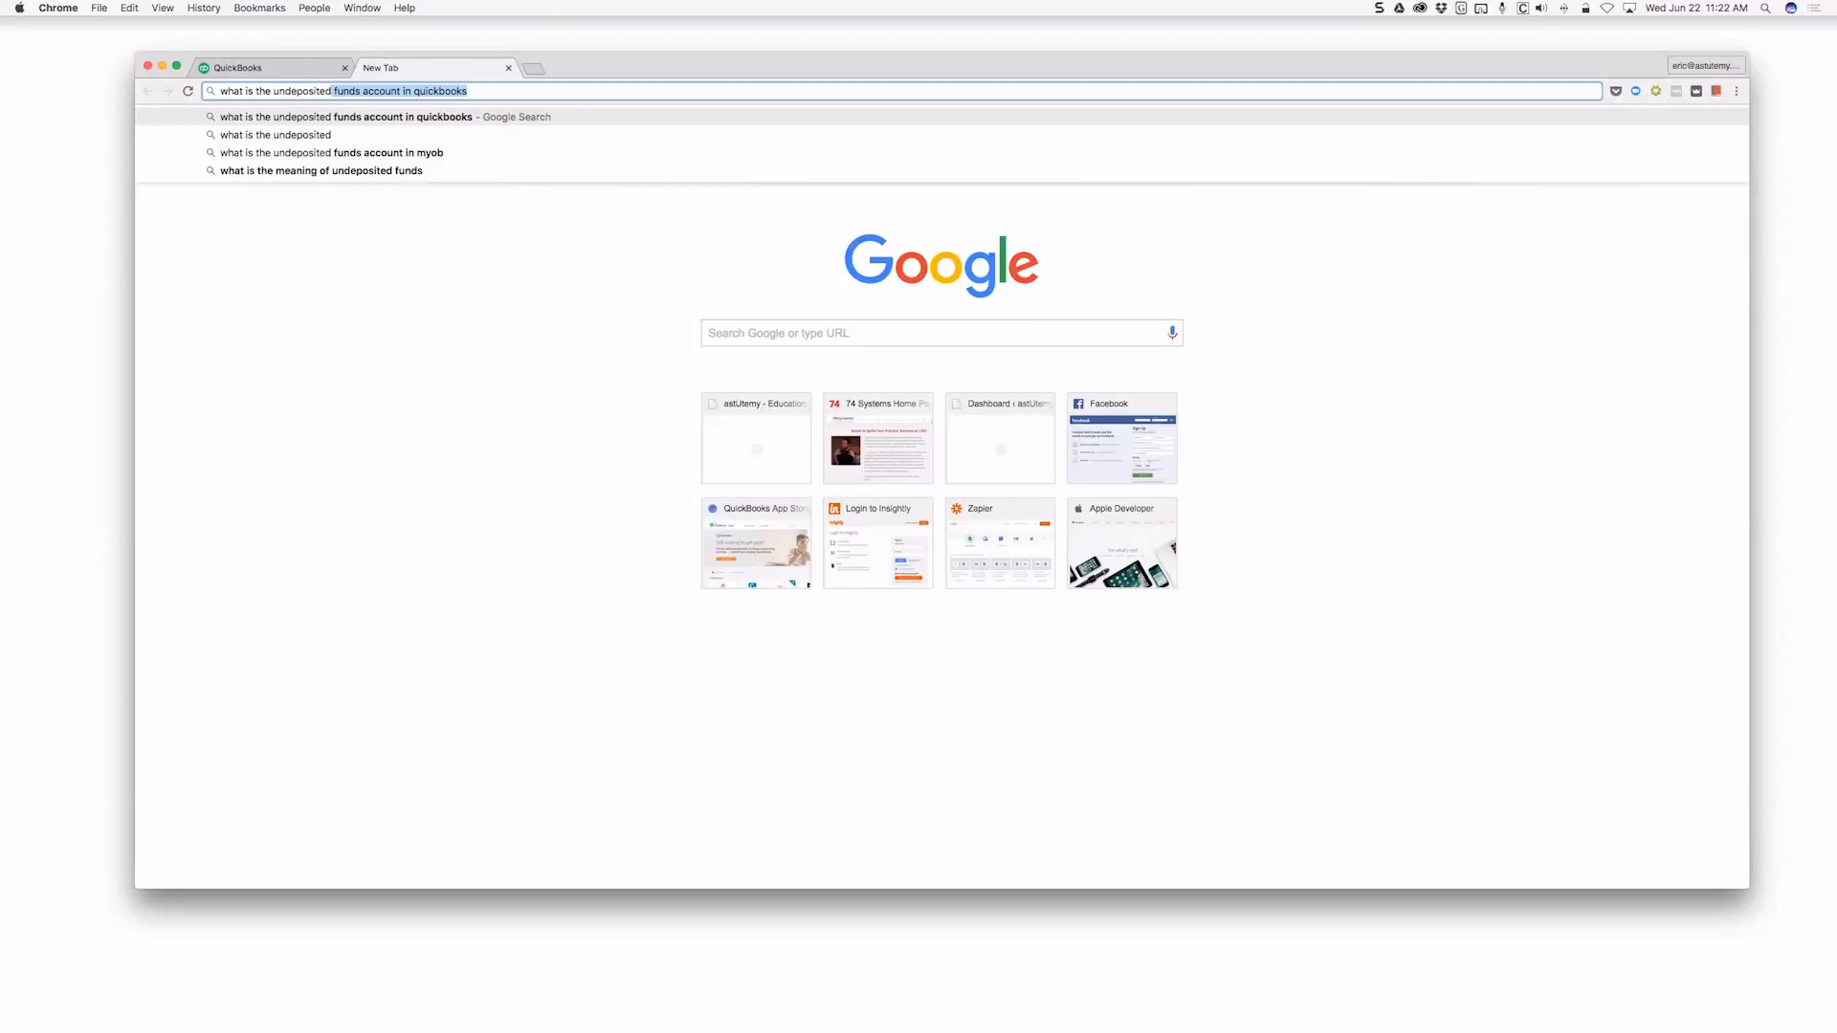
key(Right)
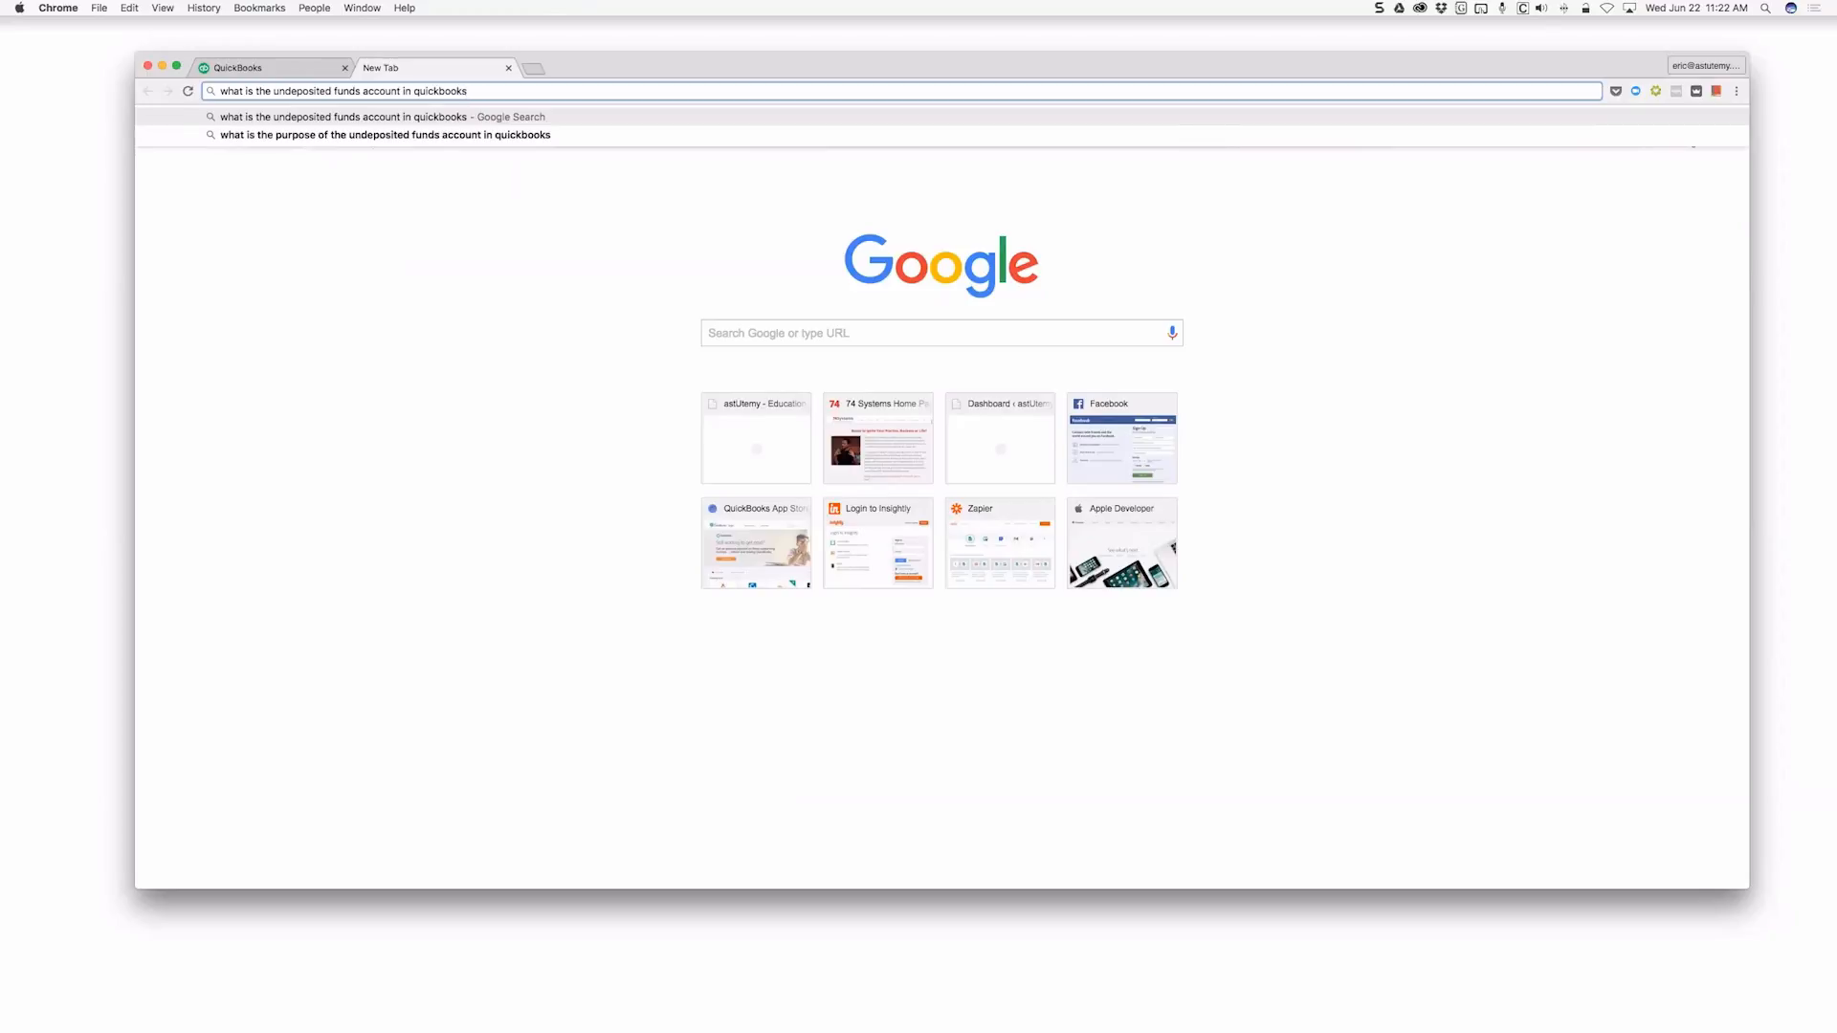
key(Down)
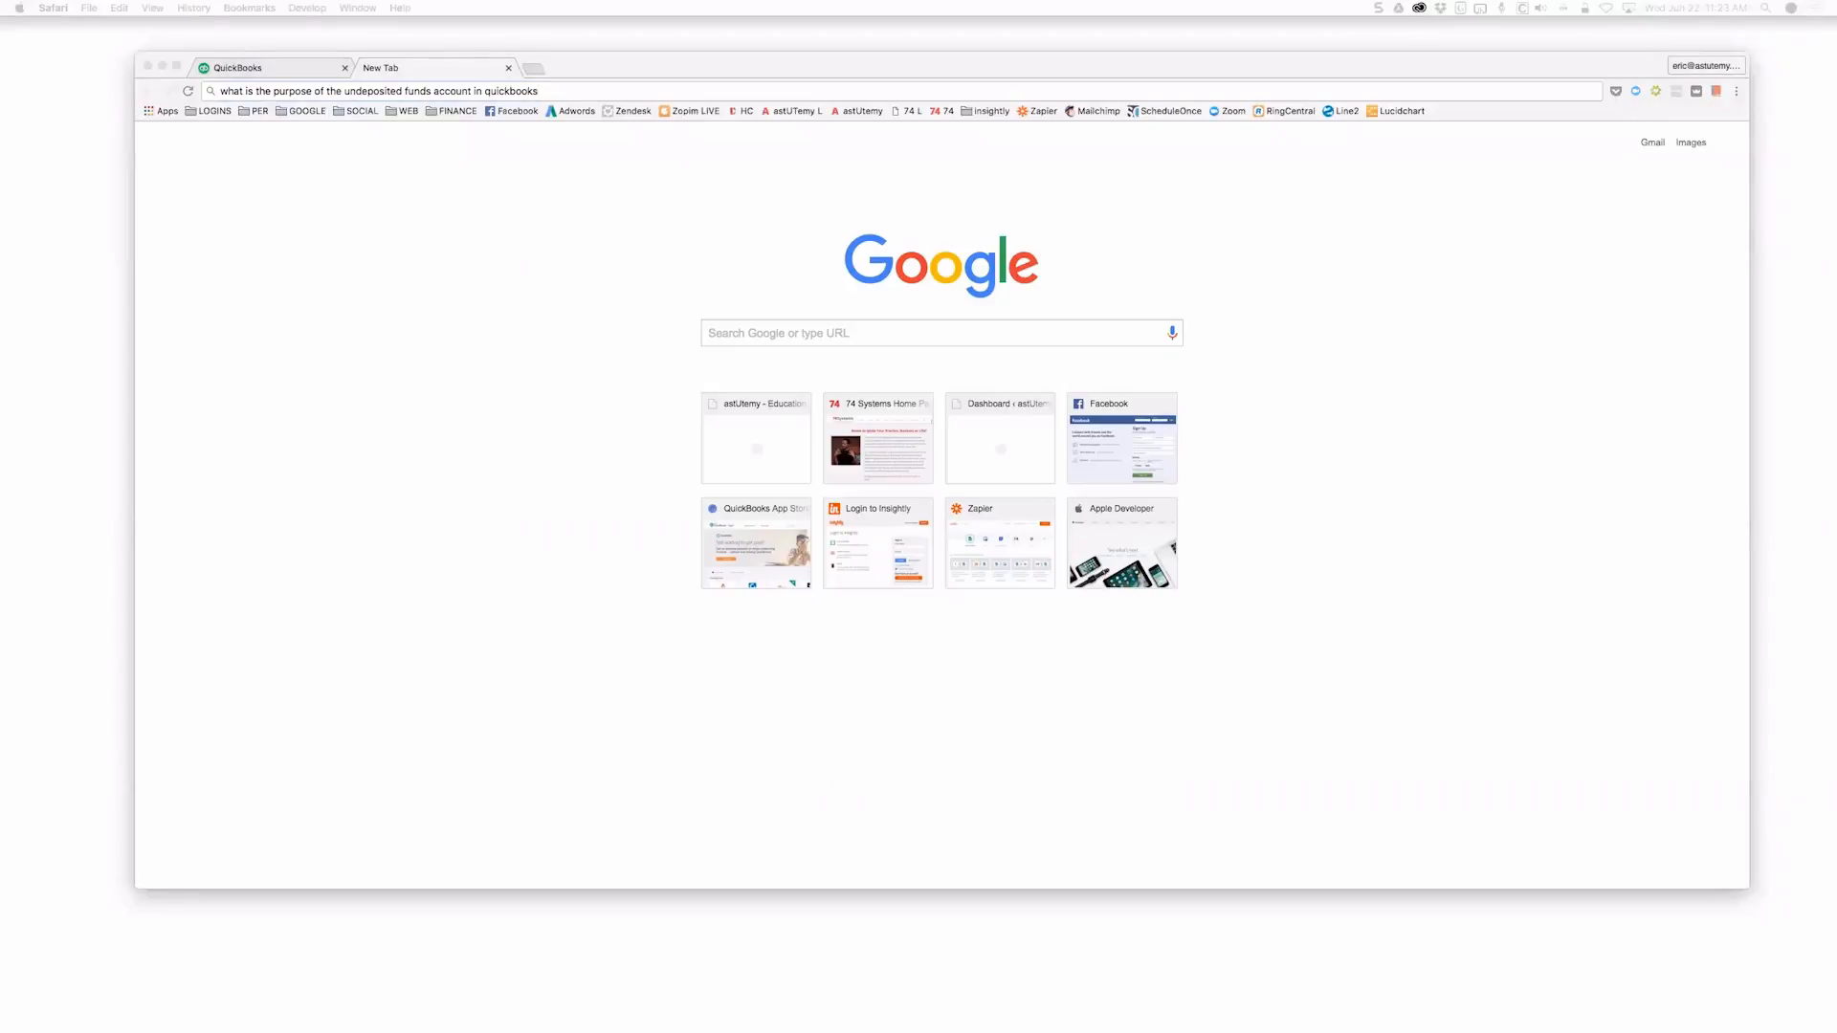
Bring the Safari window with the astUtemy help center into view and fit it over the Chrome window
drag(1836, 19, 1259, 31)
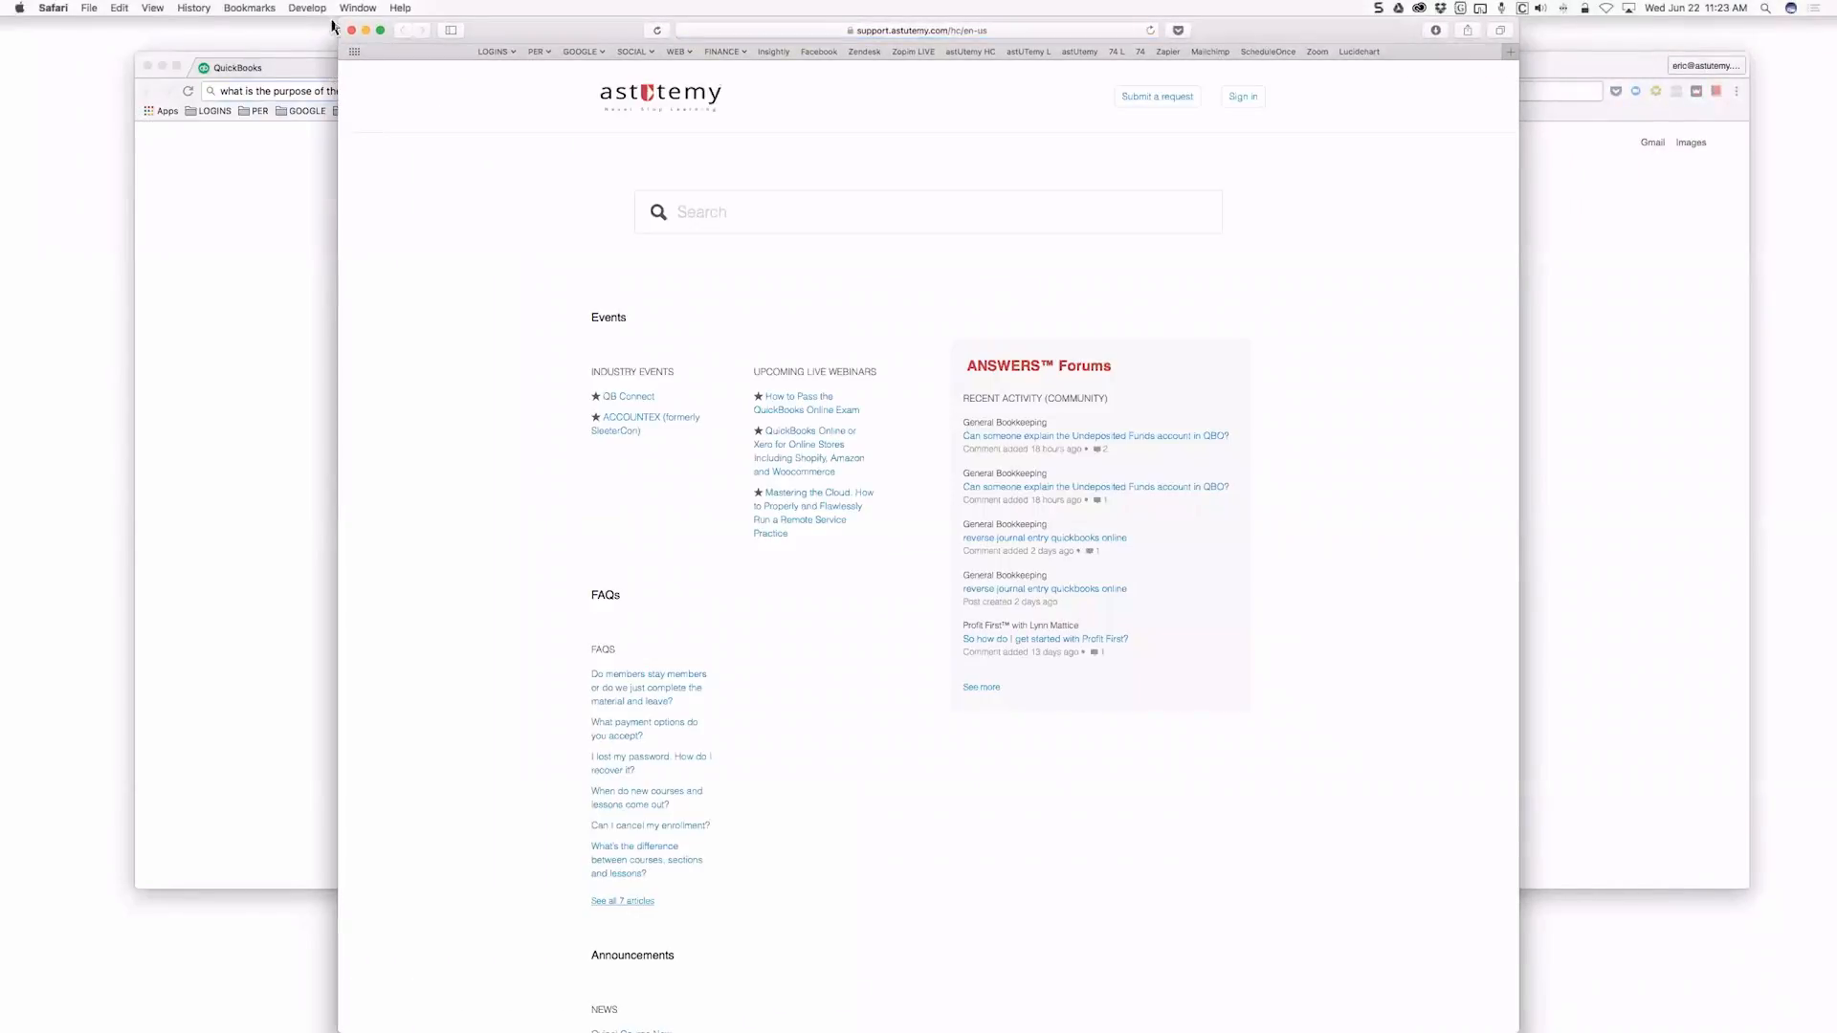
drag(333, 23, 317, 231)
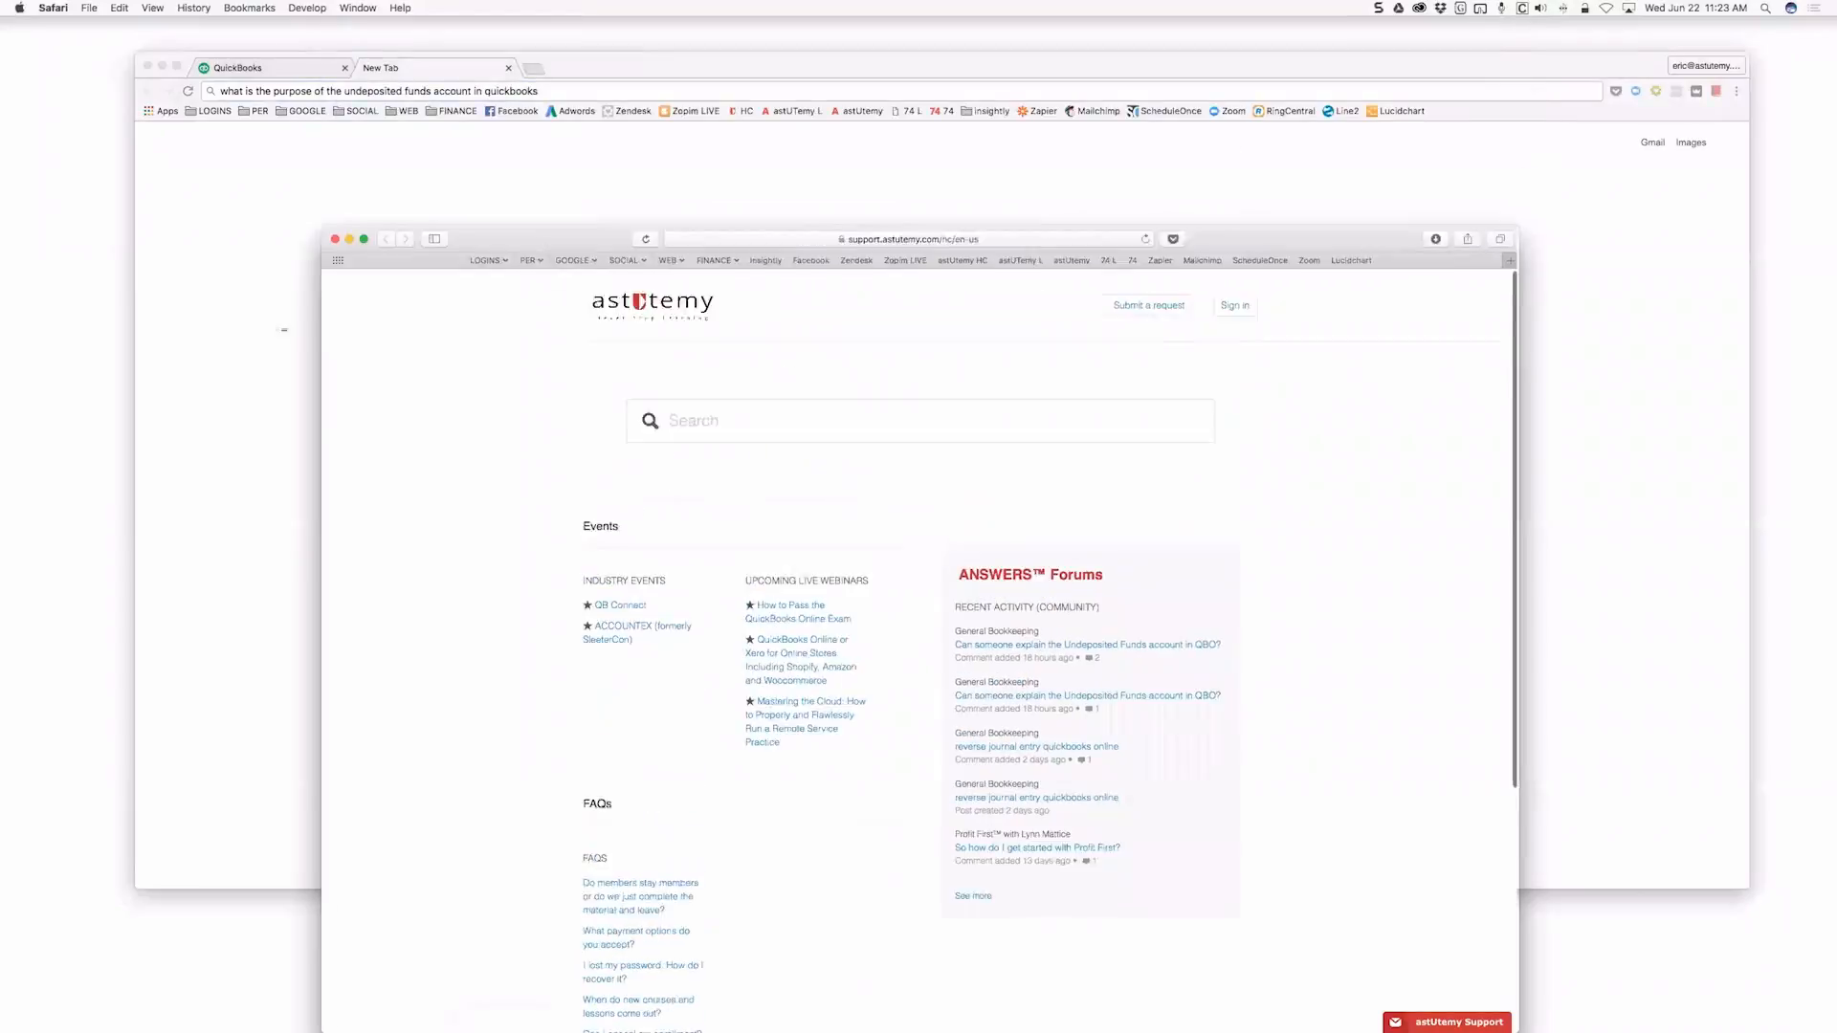
drag(285, 329, 279, 328)
drag(531, 330, 543, 89)
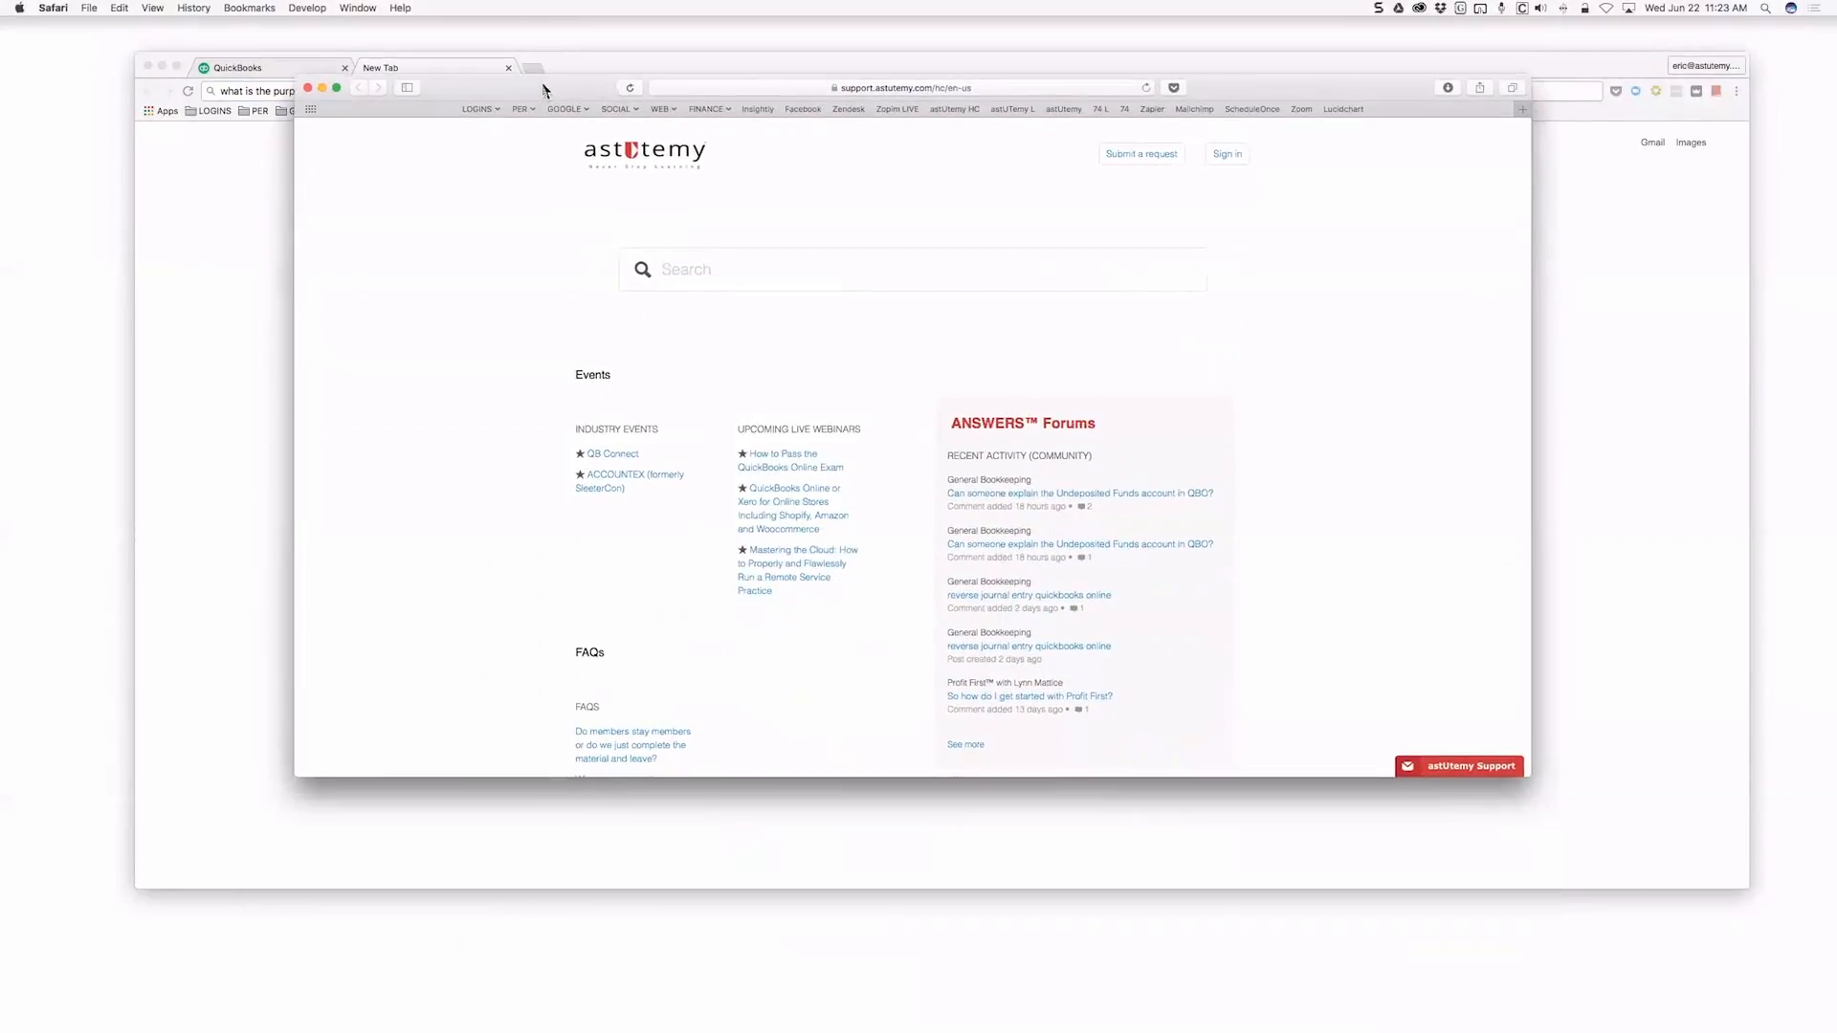
Open the General Bookkeeping post "Can someone explain the Undeposited Funds account in QBO?" in the ANSWERS forums and read its comments
click(1040, 429)
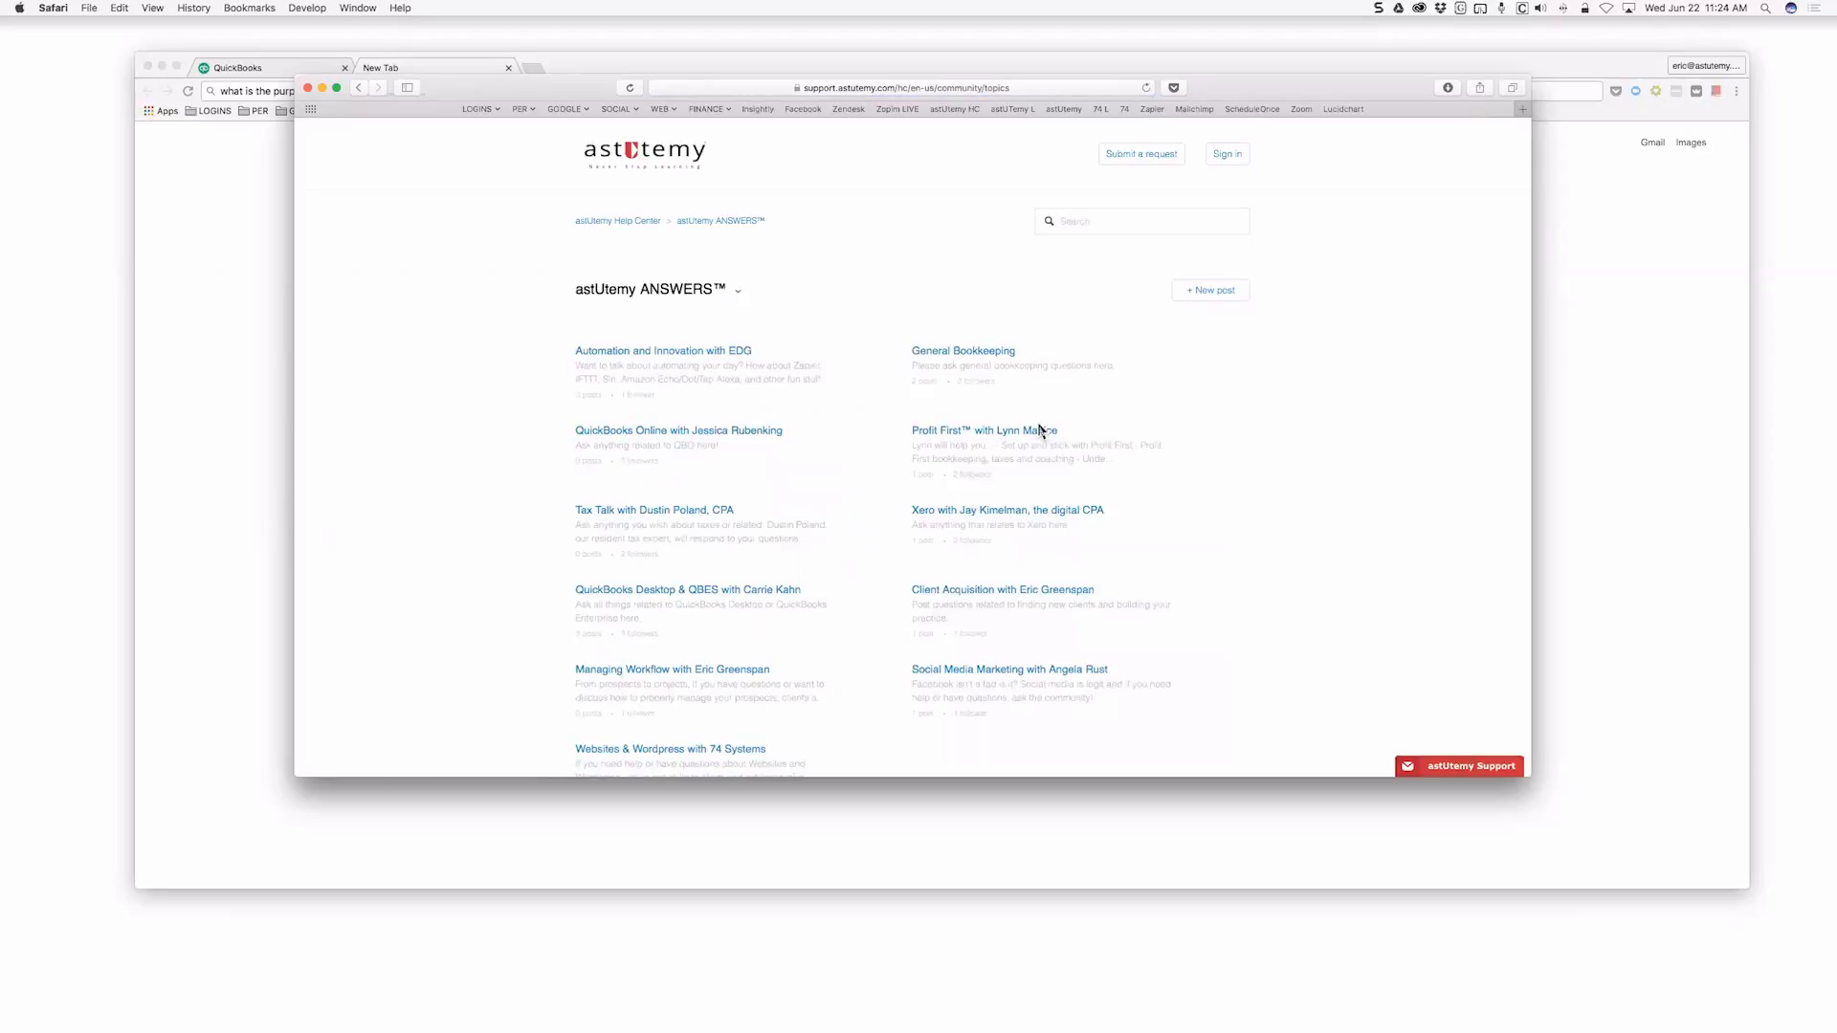
click(959, 355)
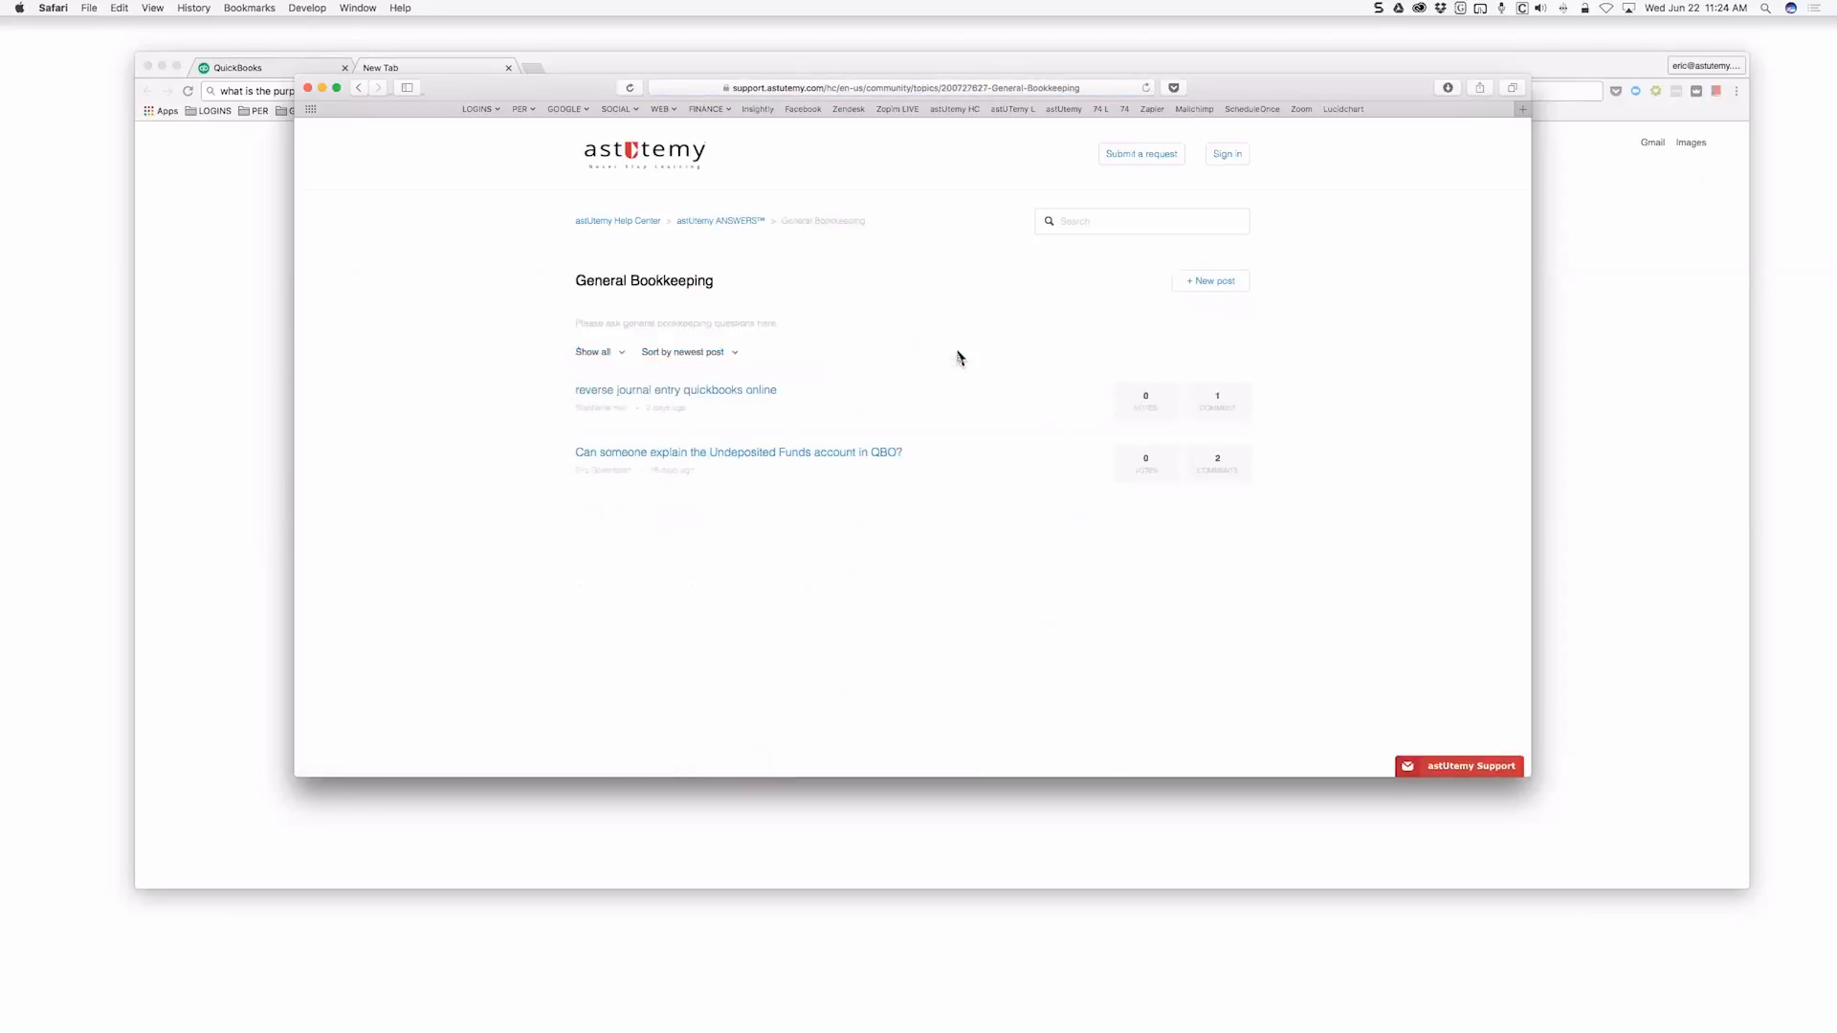
click(804, 455)
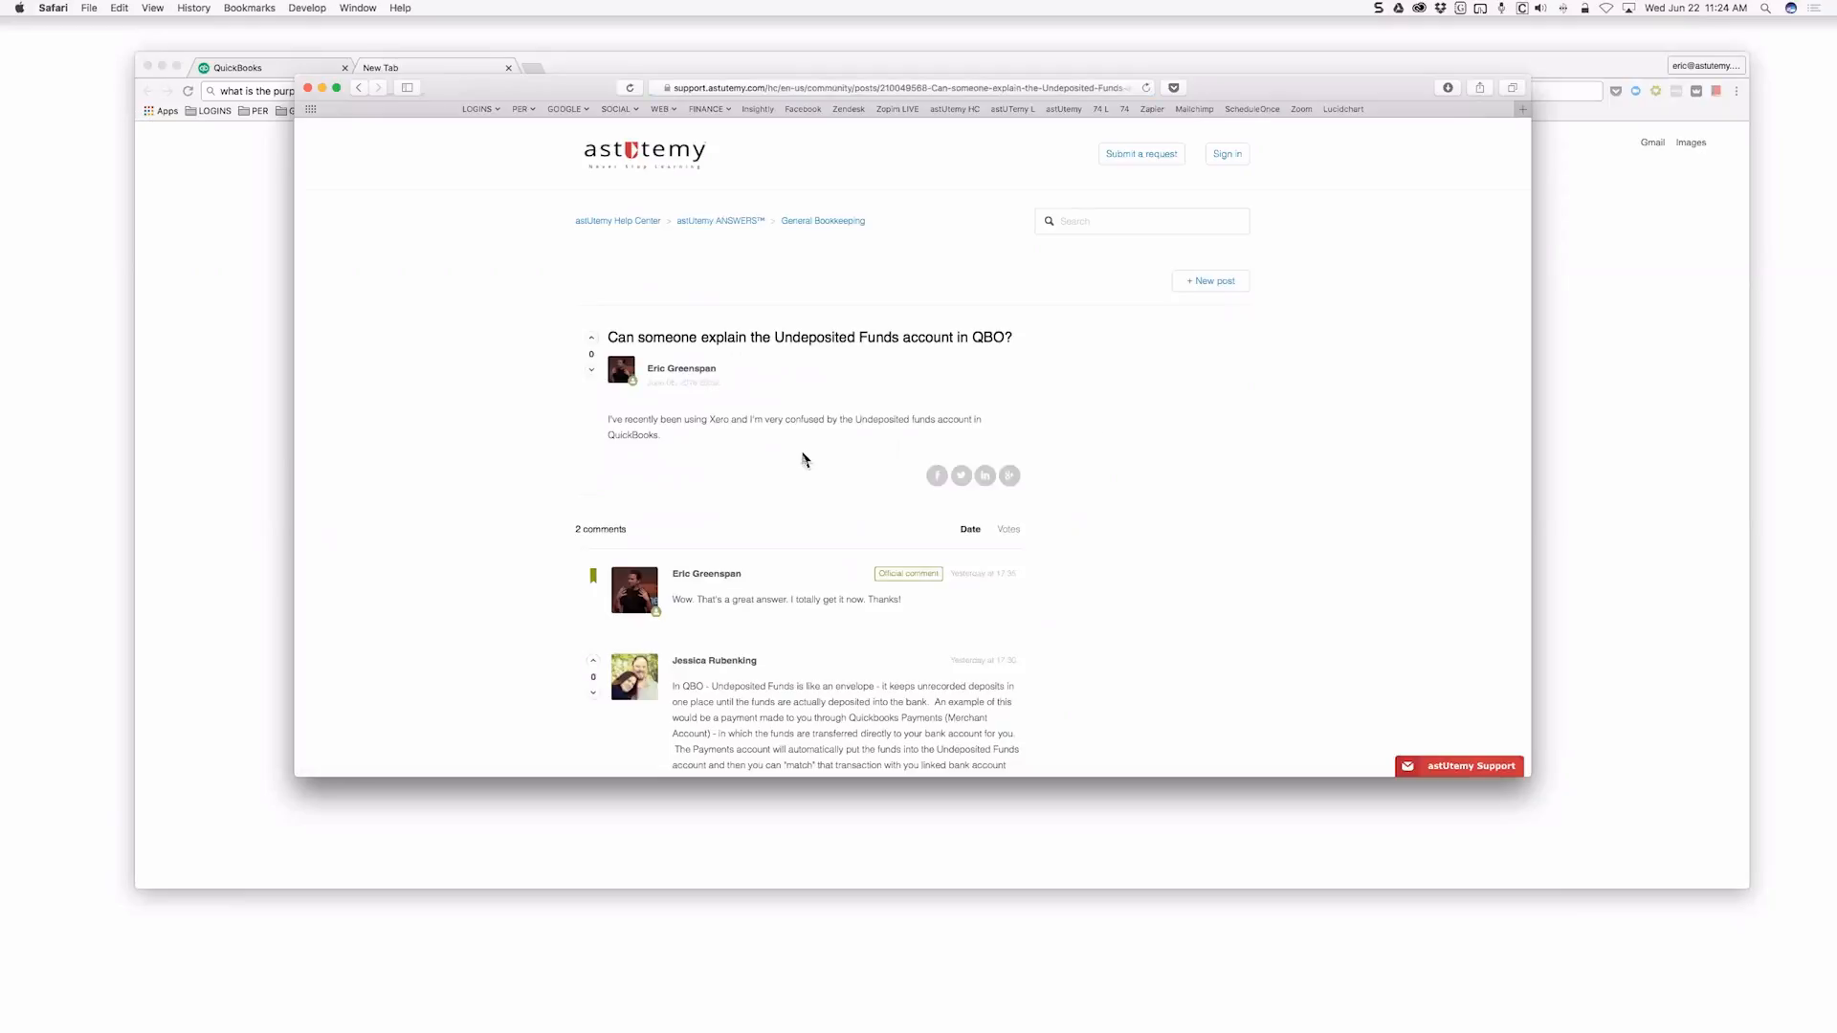
scroll(804, 459, down, 5)
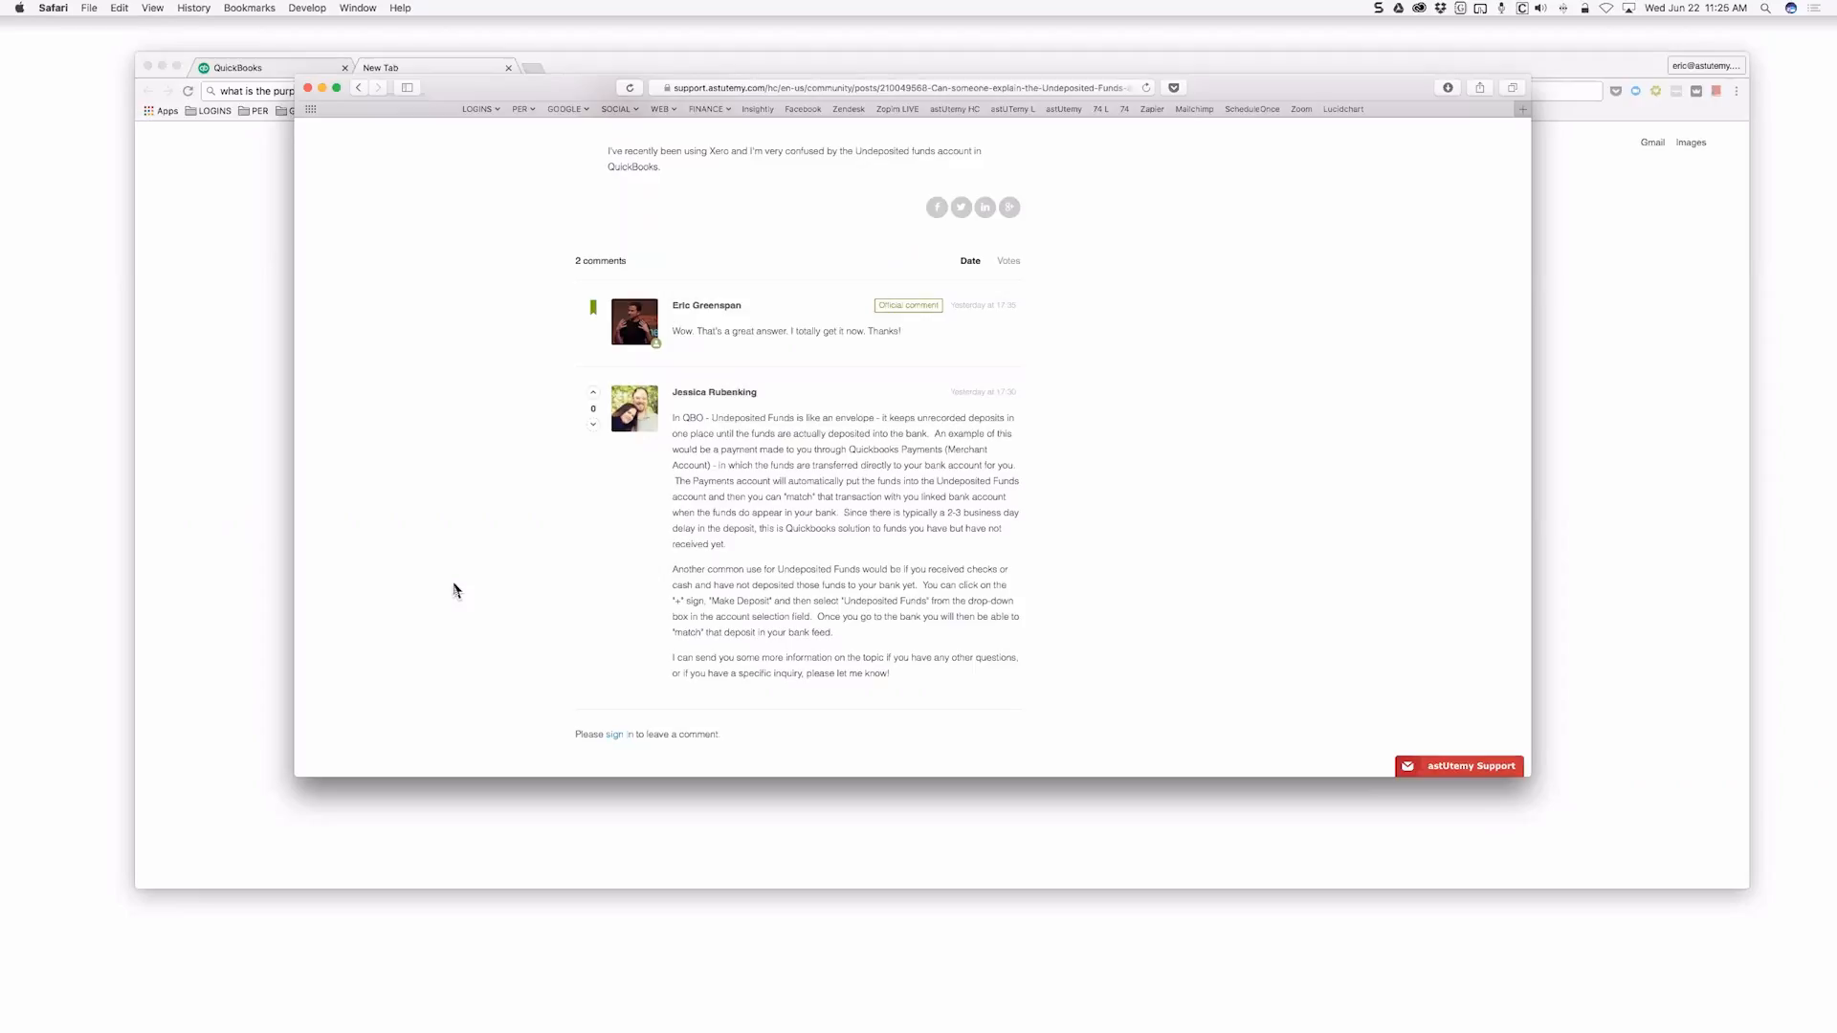
Close the Safari window, extend the pending Chrome query with "for quickbooks online certification exam" and run the search
click(307, 87)
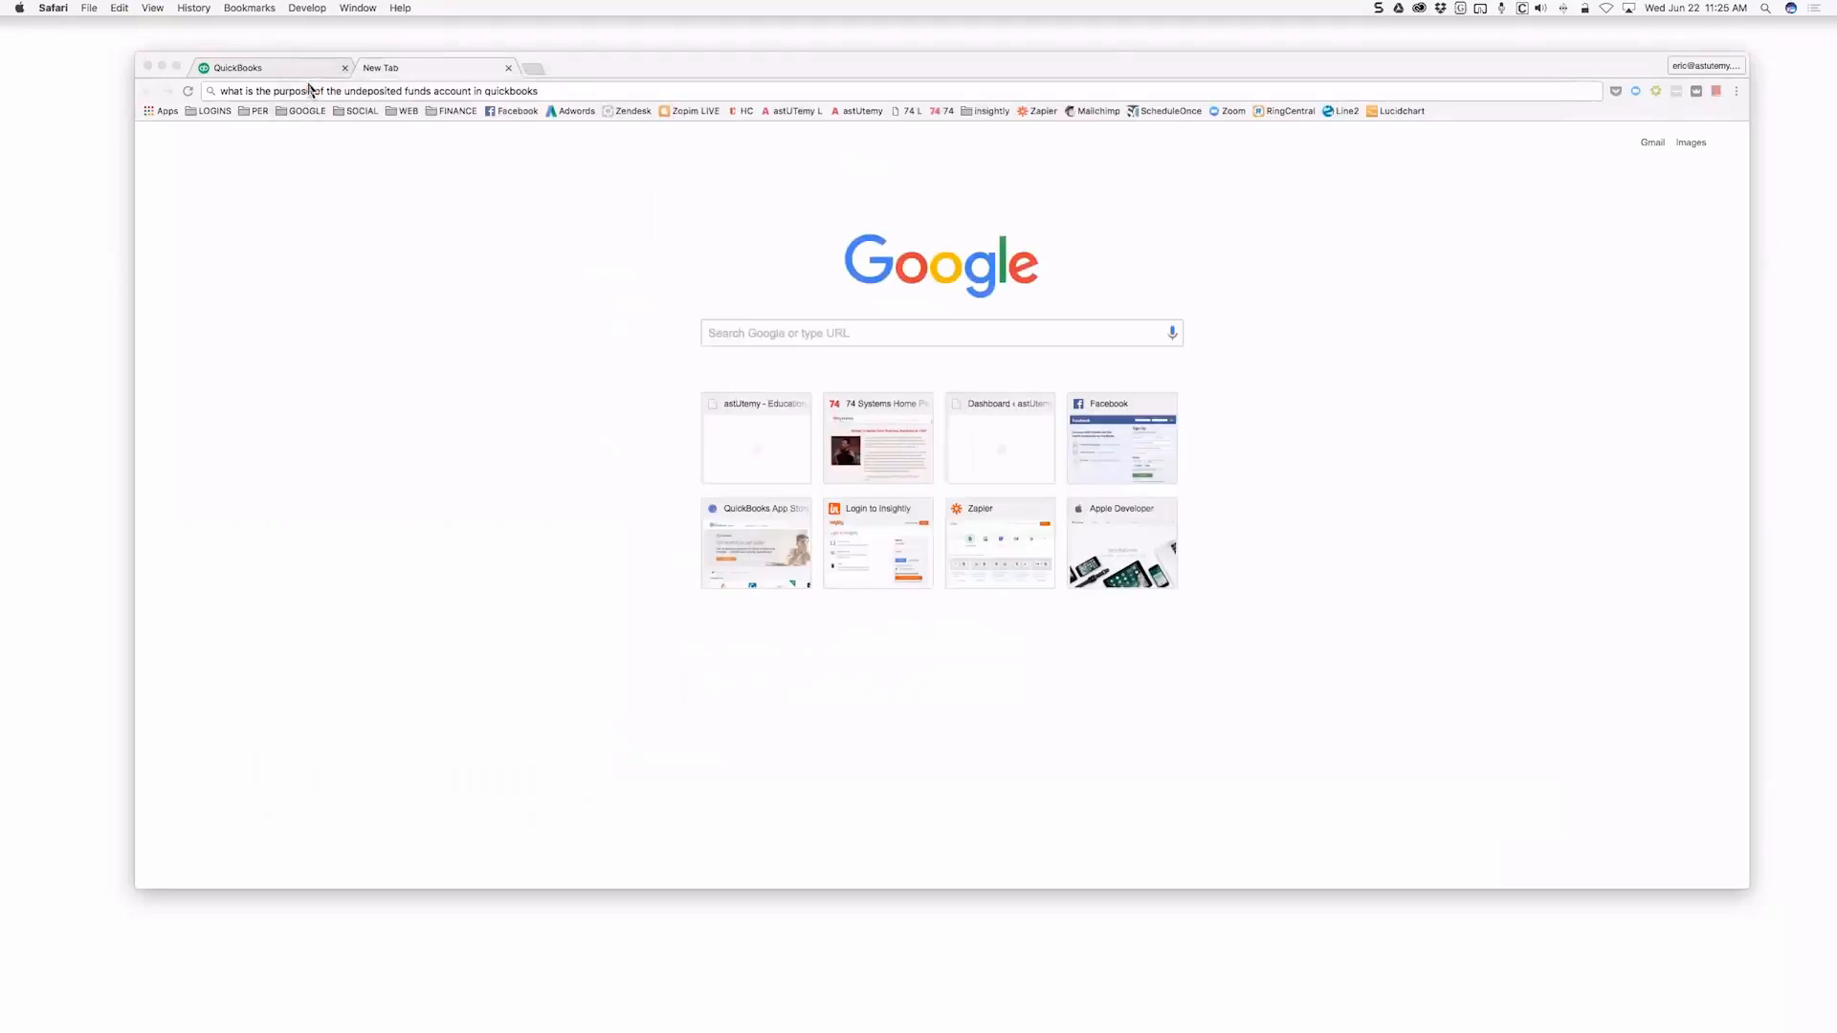
click(435, 69)
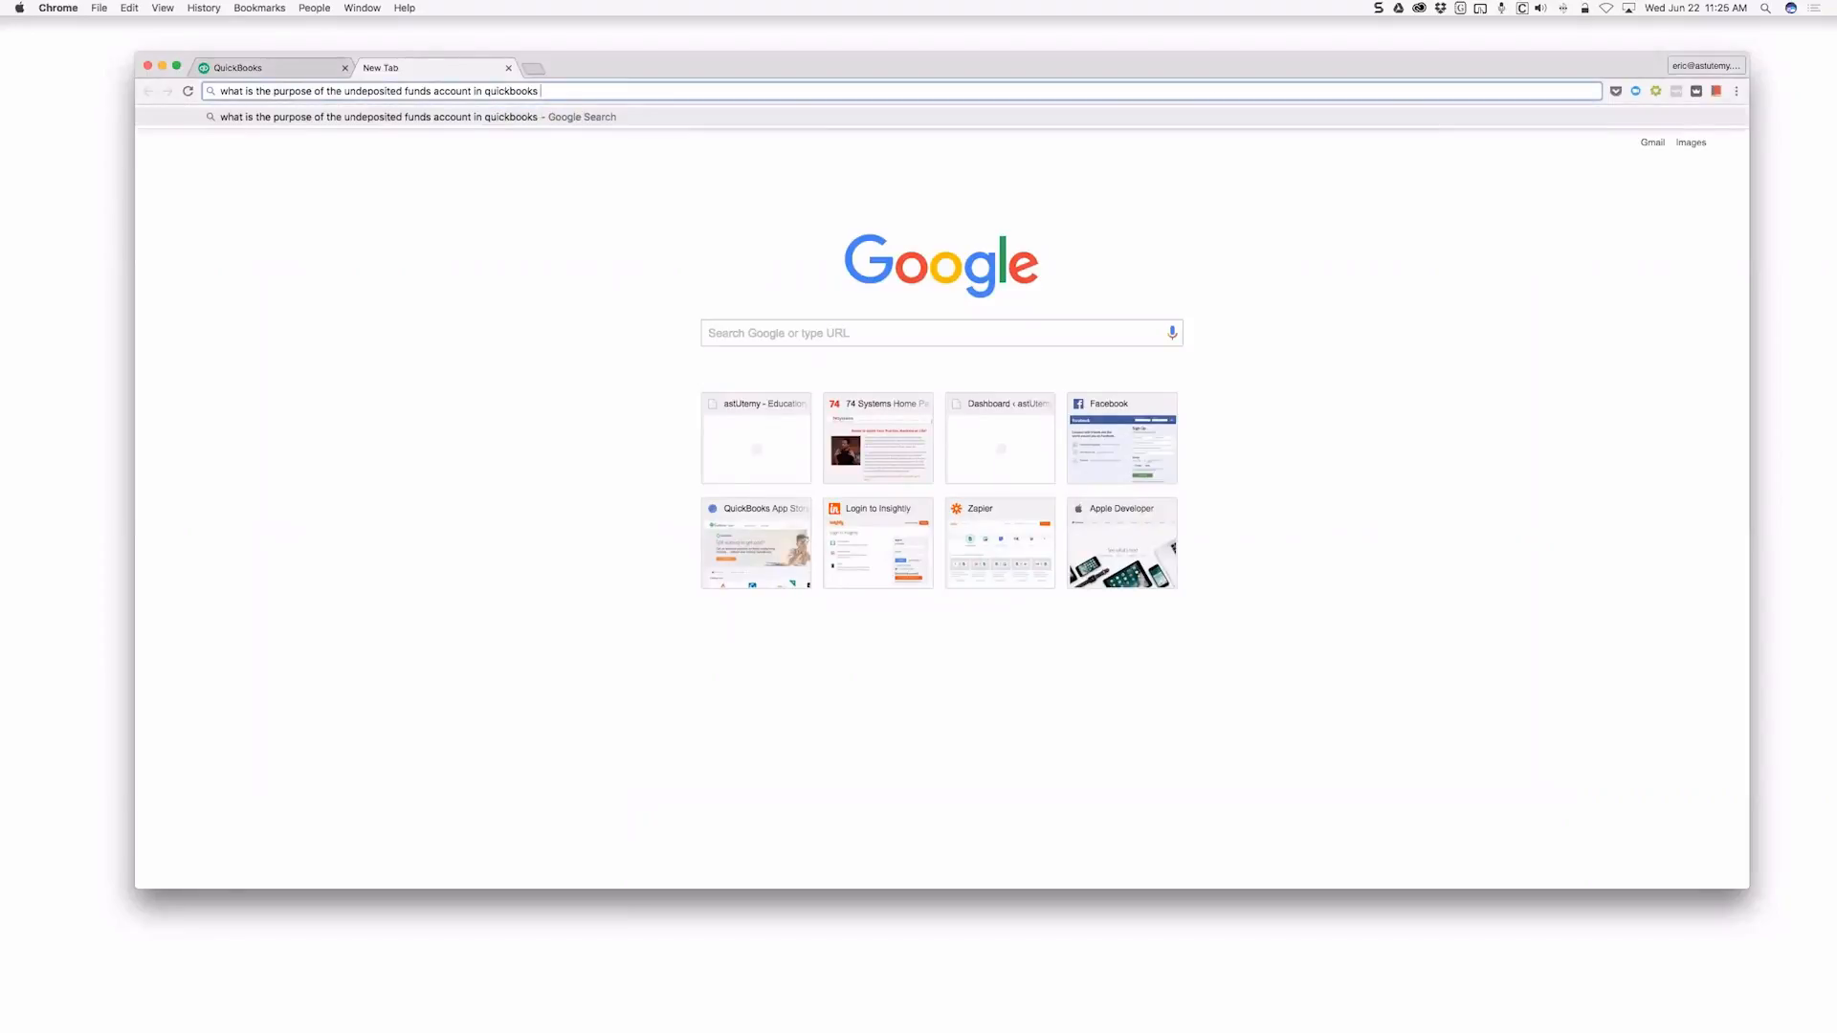
text(for quickbooks online)
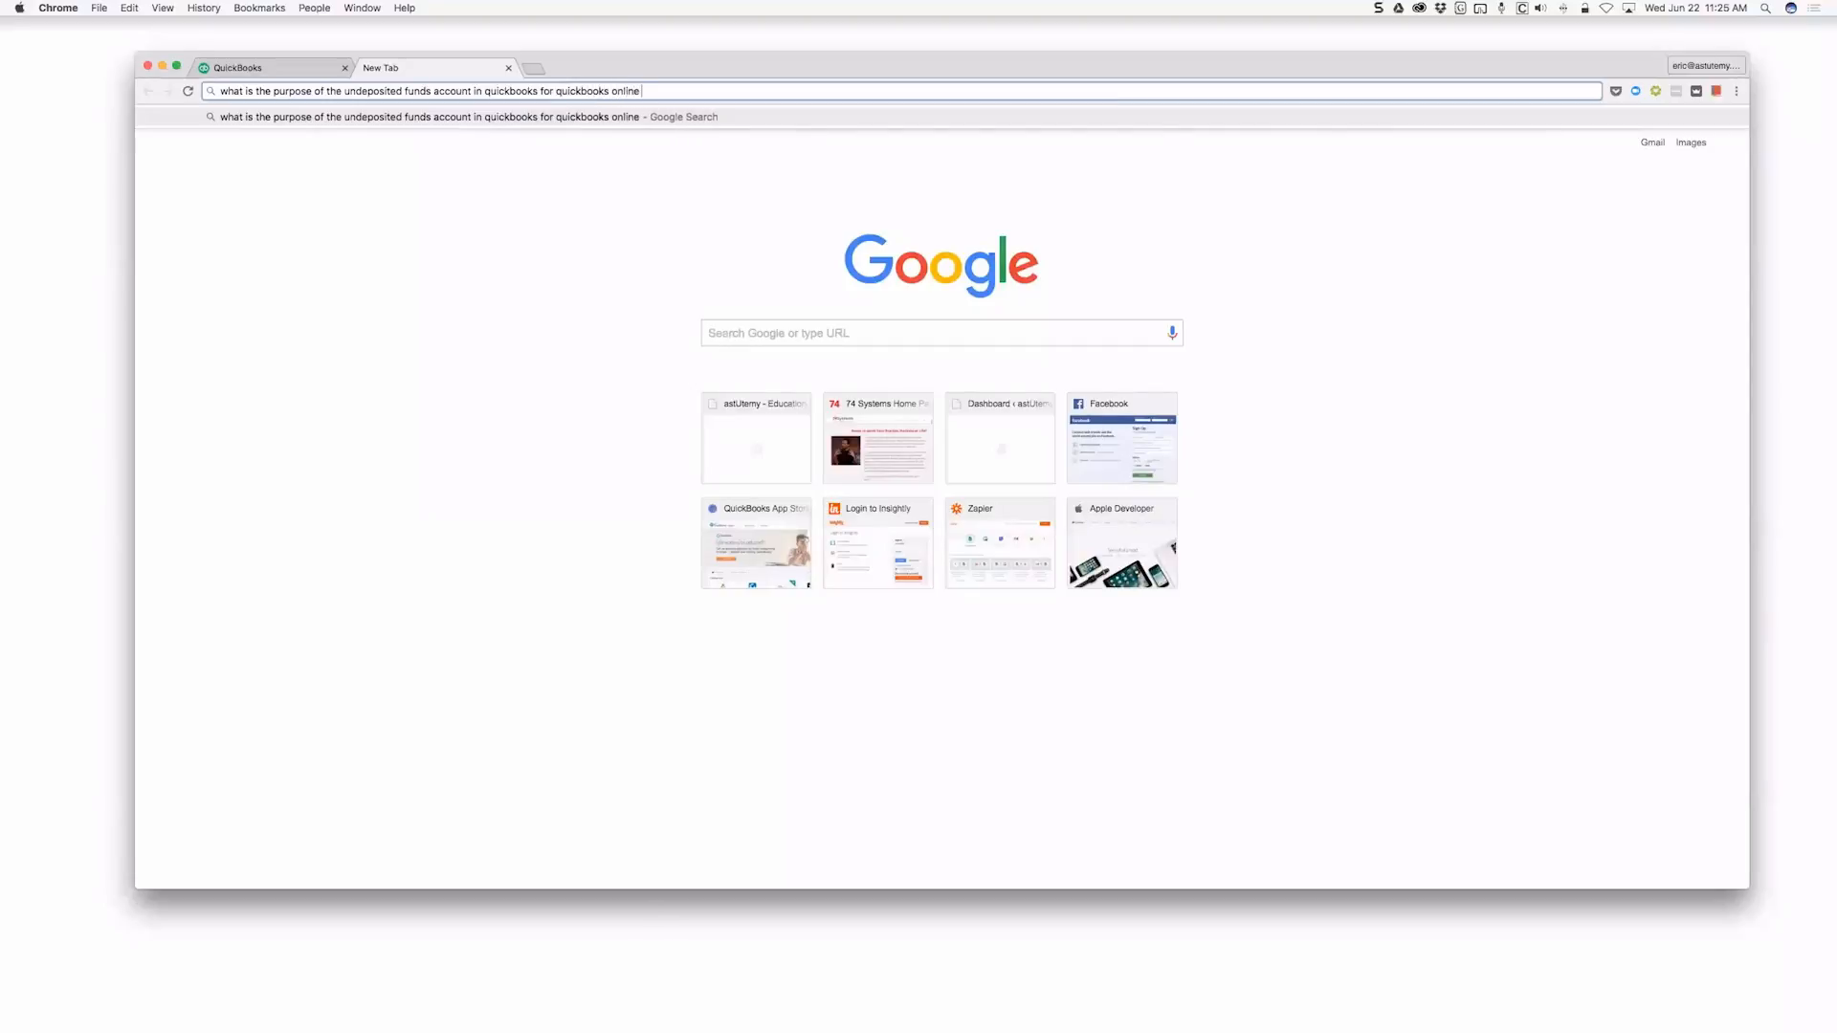
text( certification exam)
key(Return)
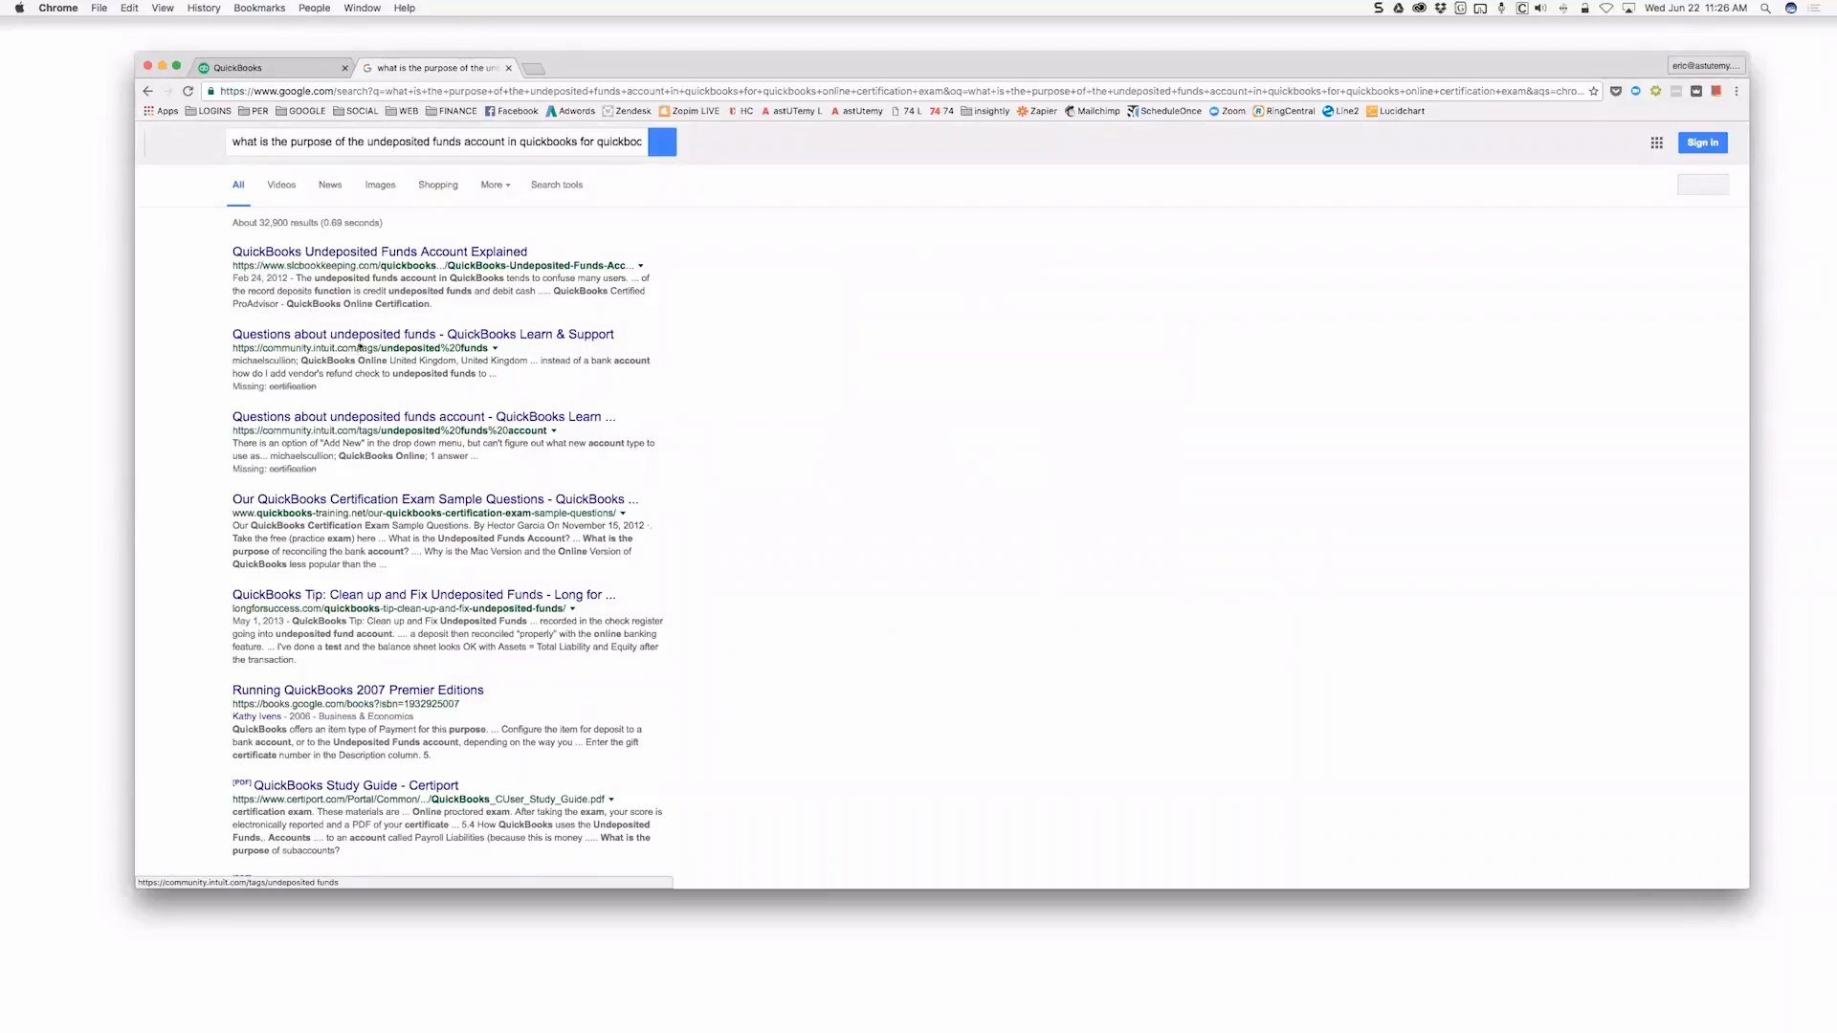
Examine the first search results and highlight the "Missing: certification" note under the undeposited funds account result
scroll(345, 347, down, 2)
scroll(341, 350, down, 1)
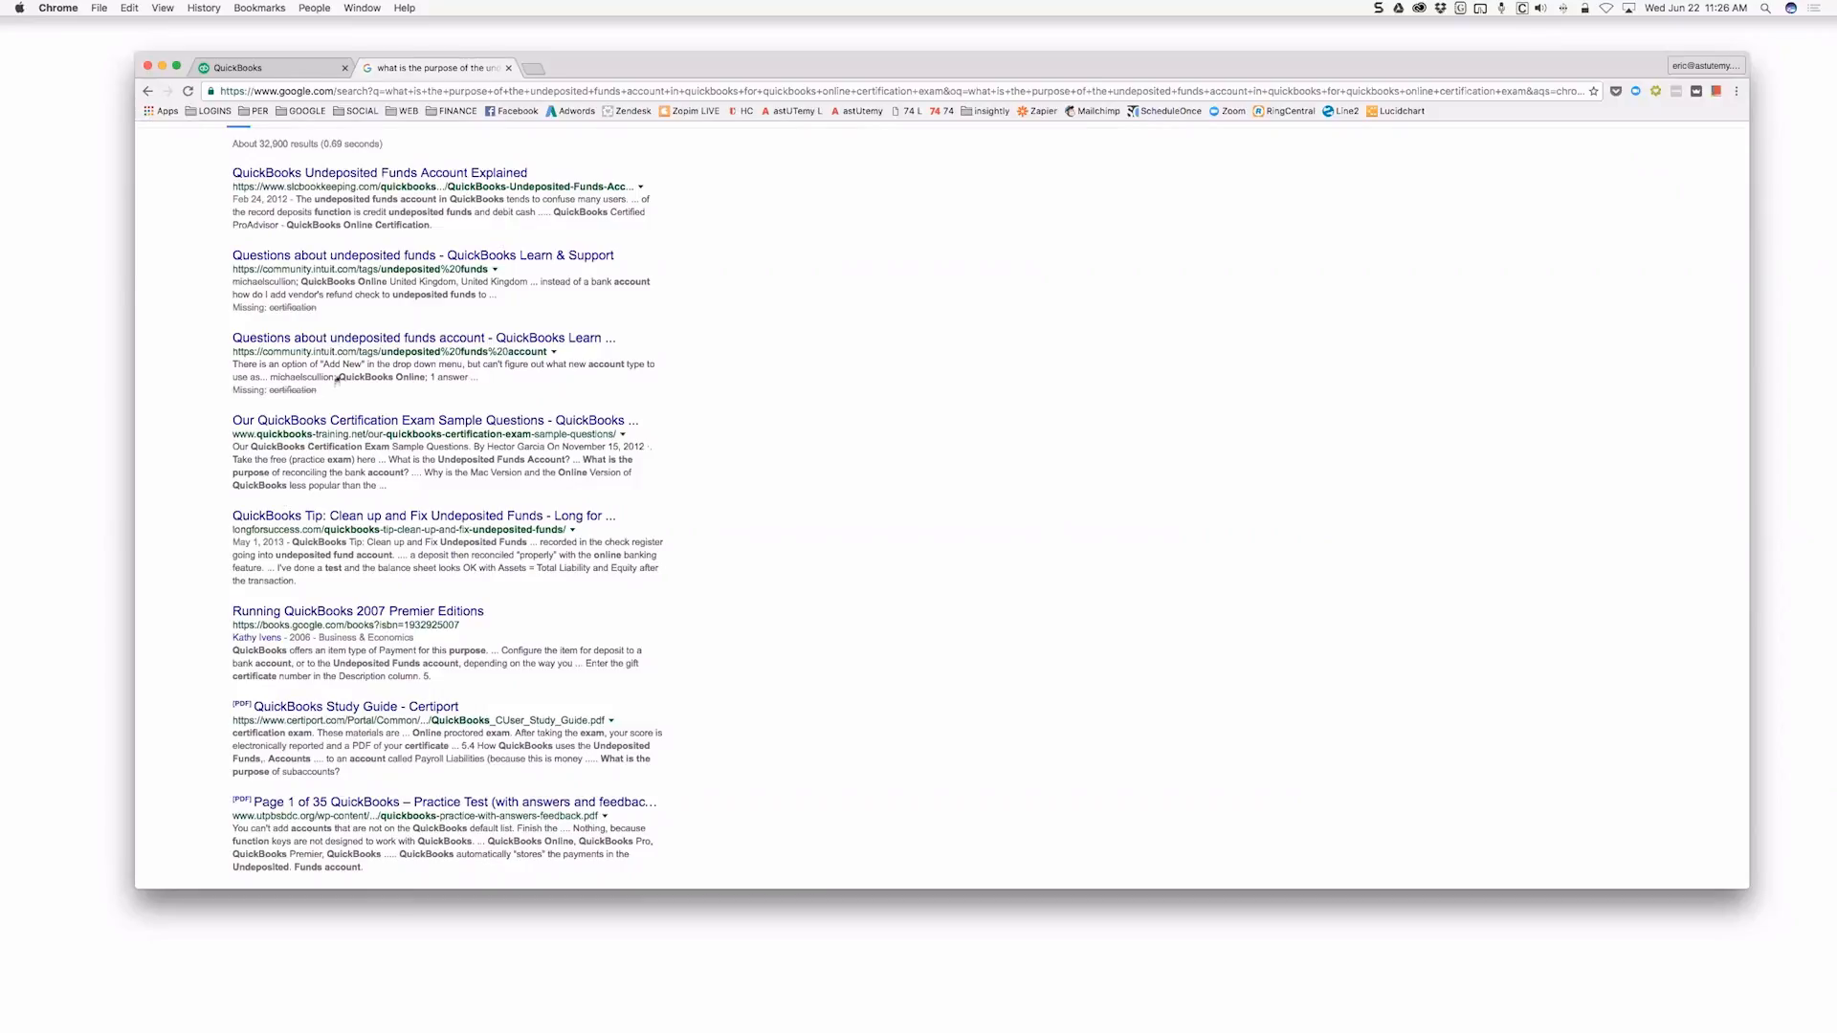
triple_click(297, 391)
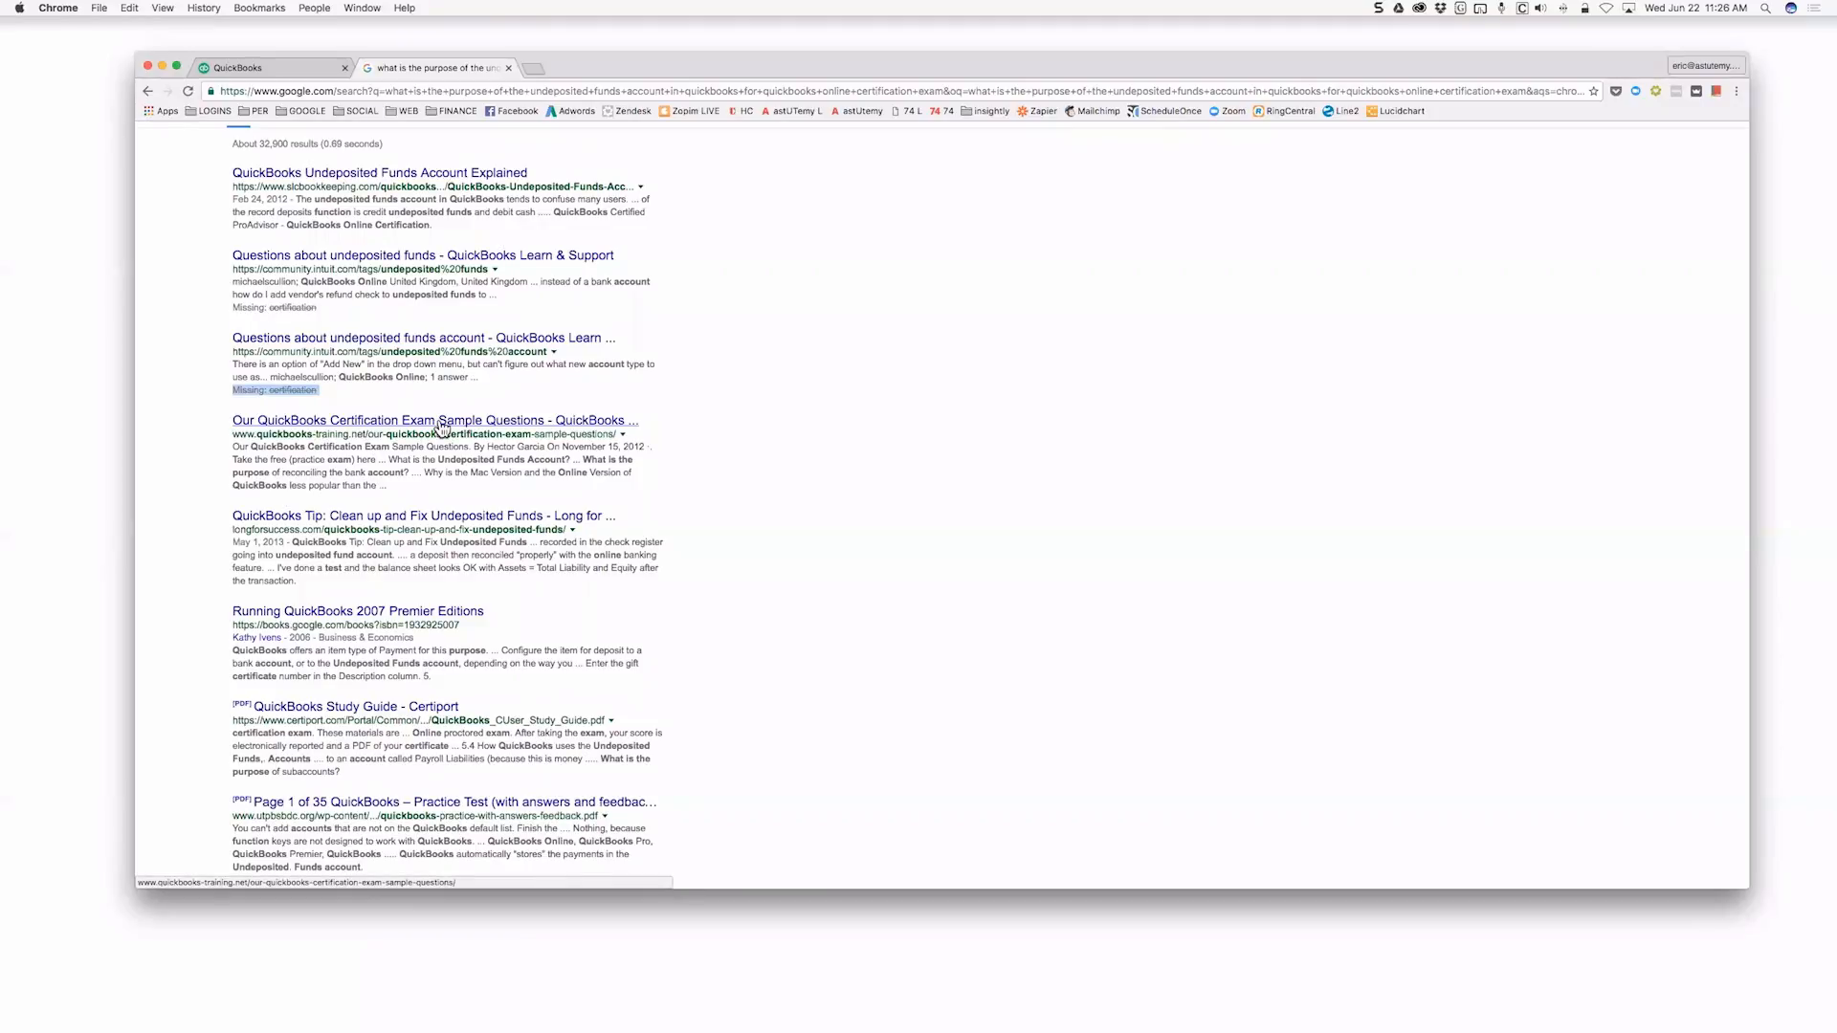
click(429, 404)
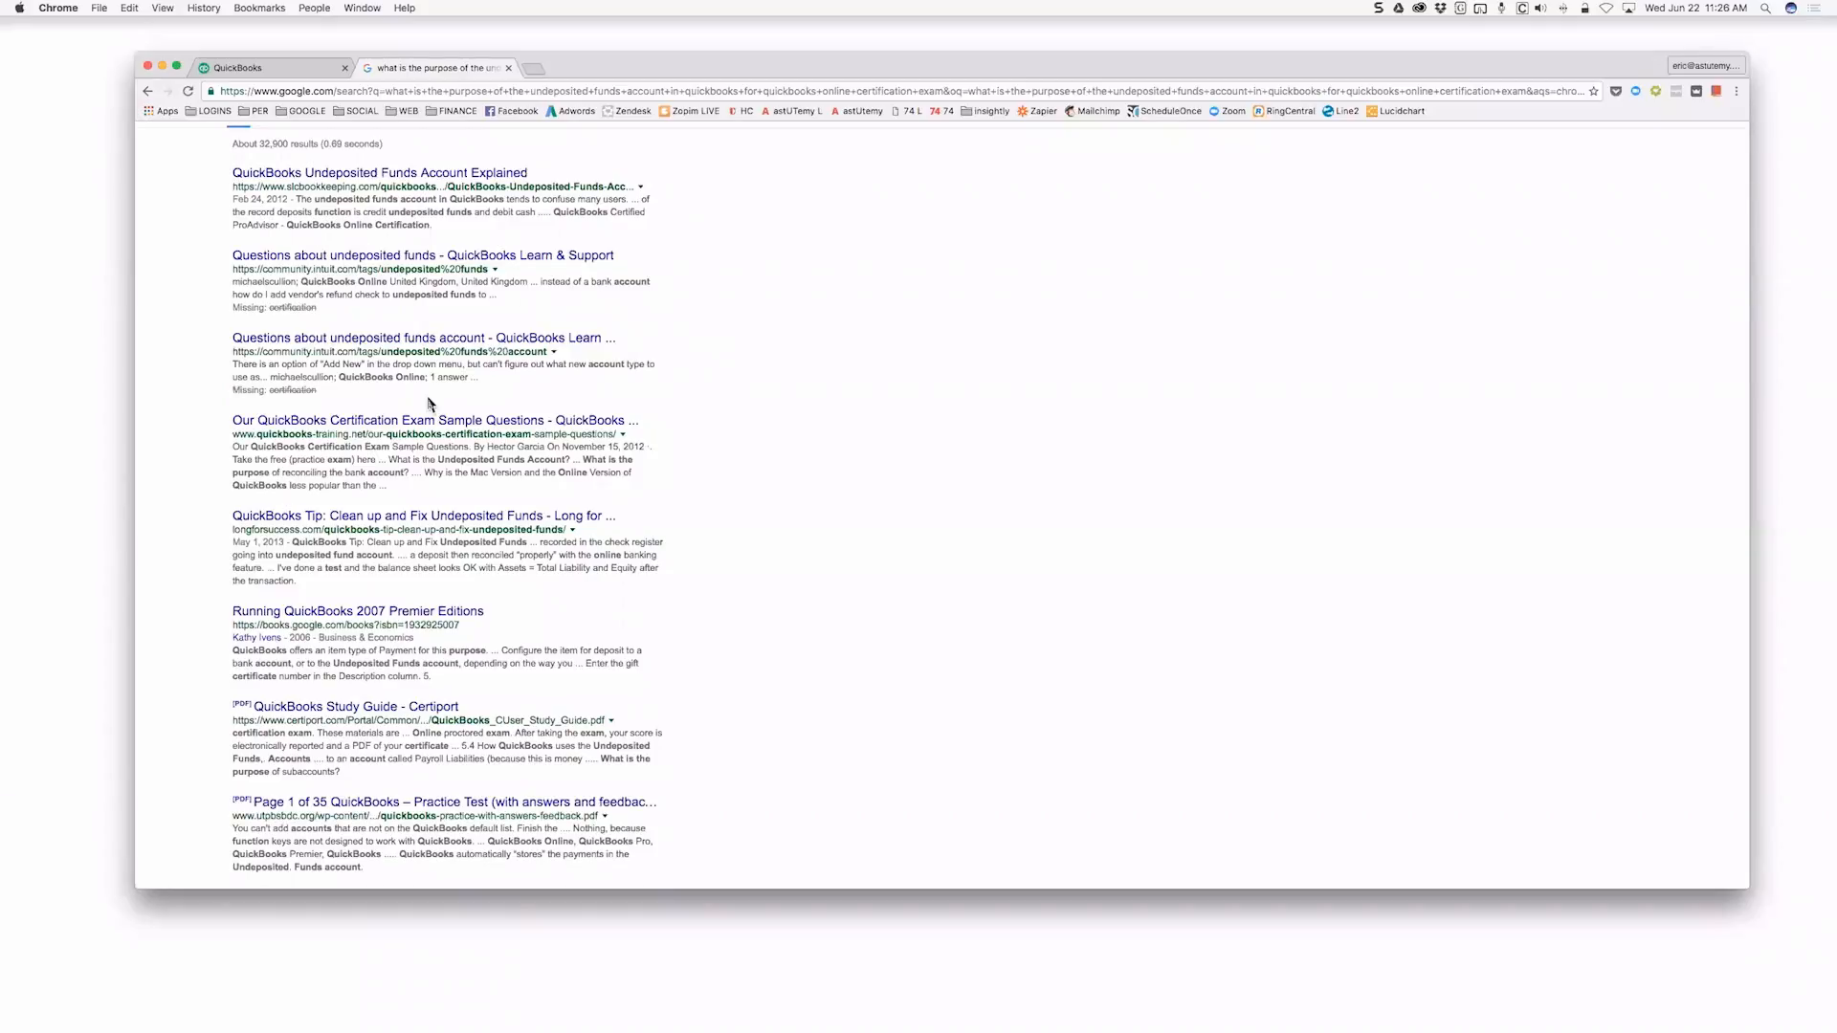
scroll(429, 404, down, 1)
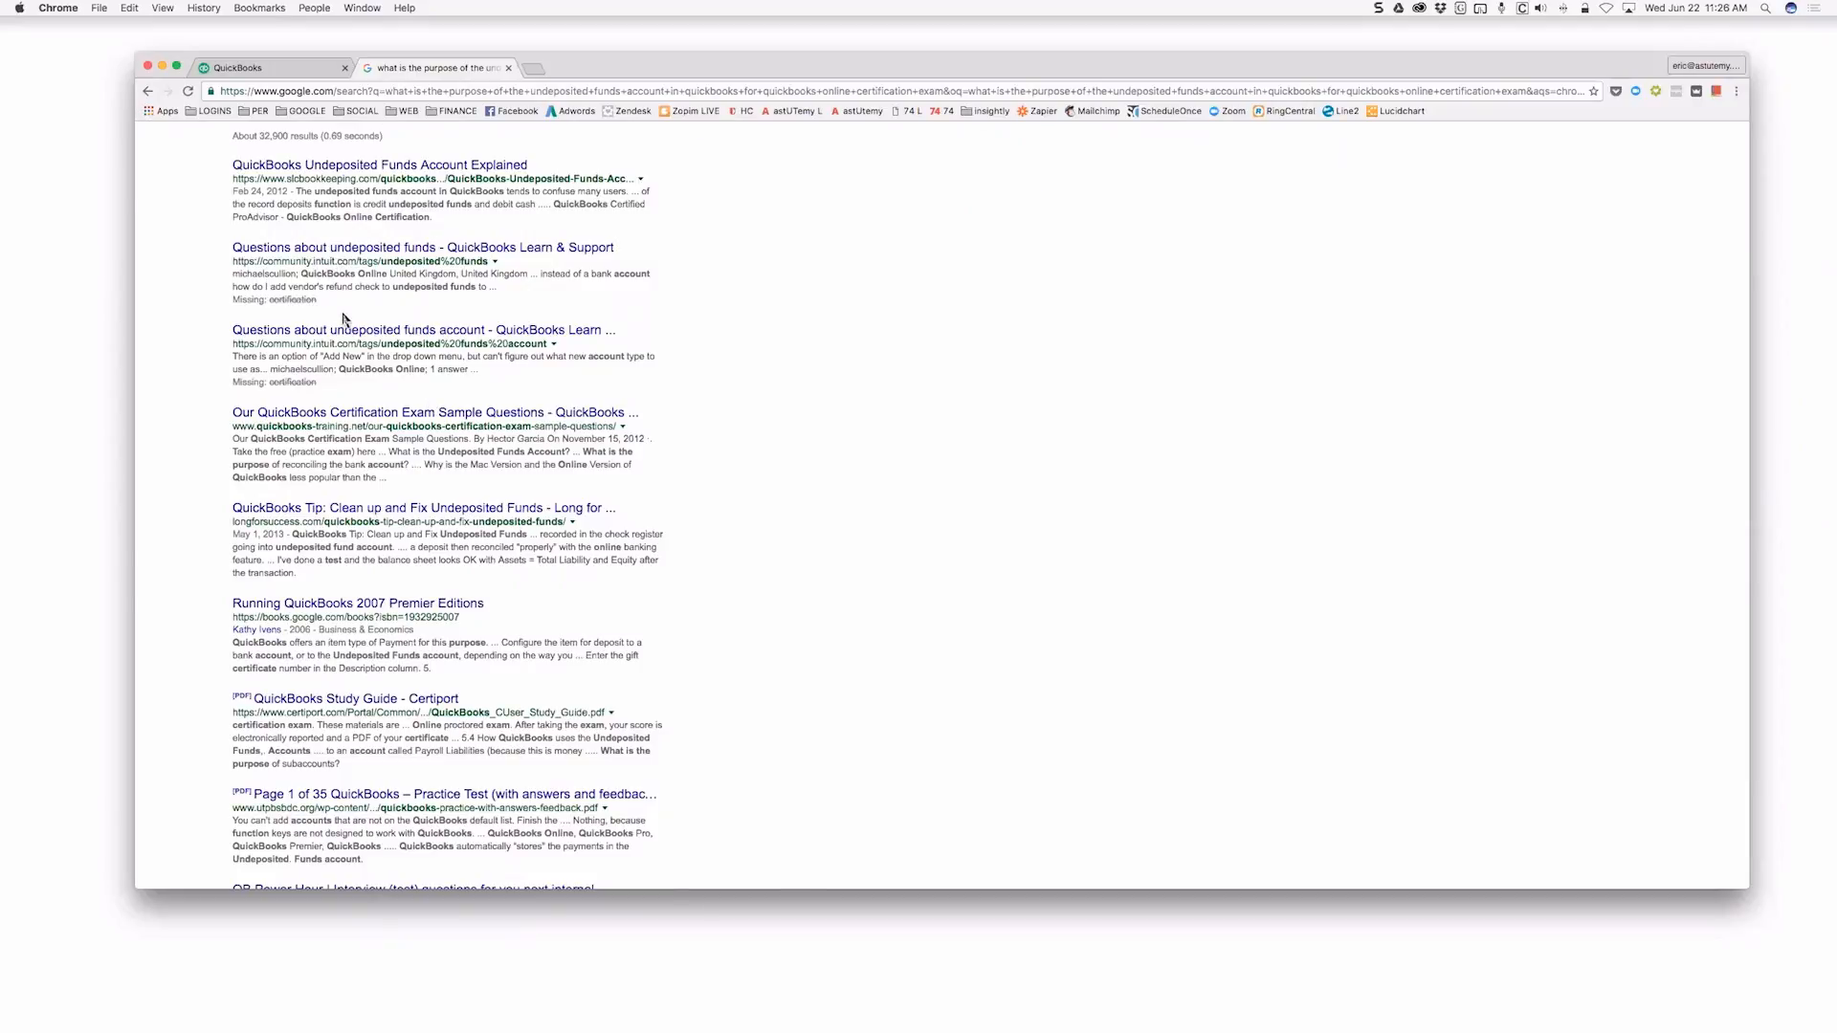
Look through the further results and highlight "certification exam" in the QuickBooks Study Guide - Certiport entry
scroll(342, 318, down, 3)
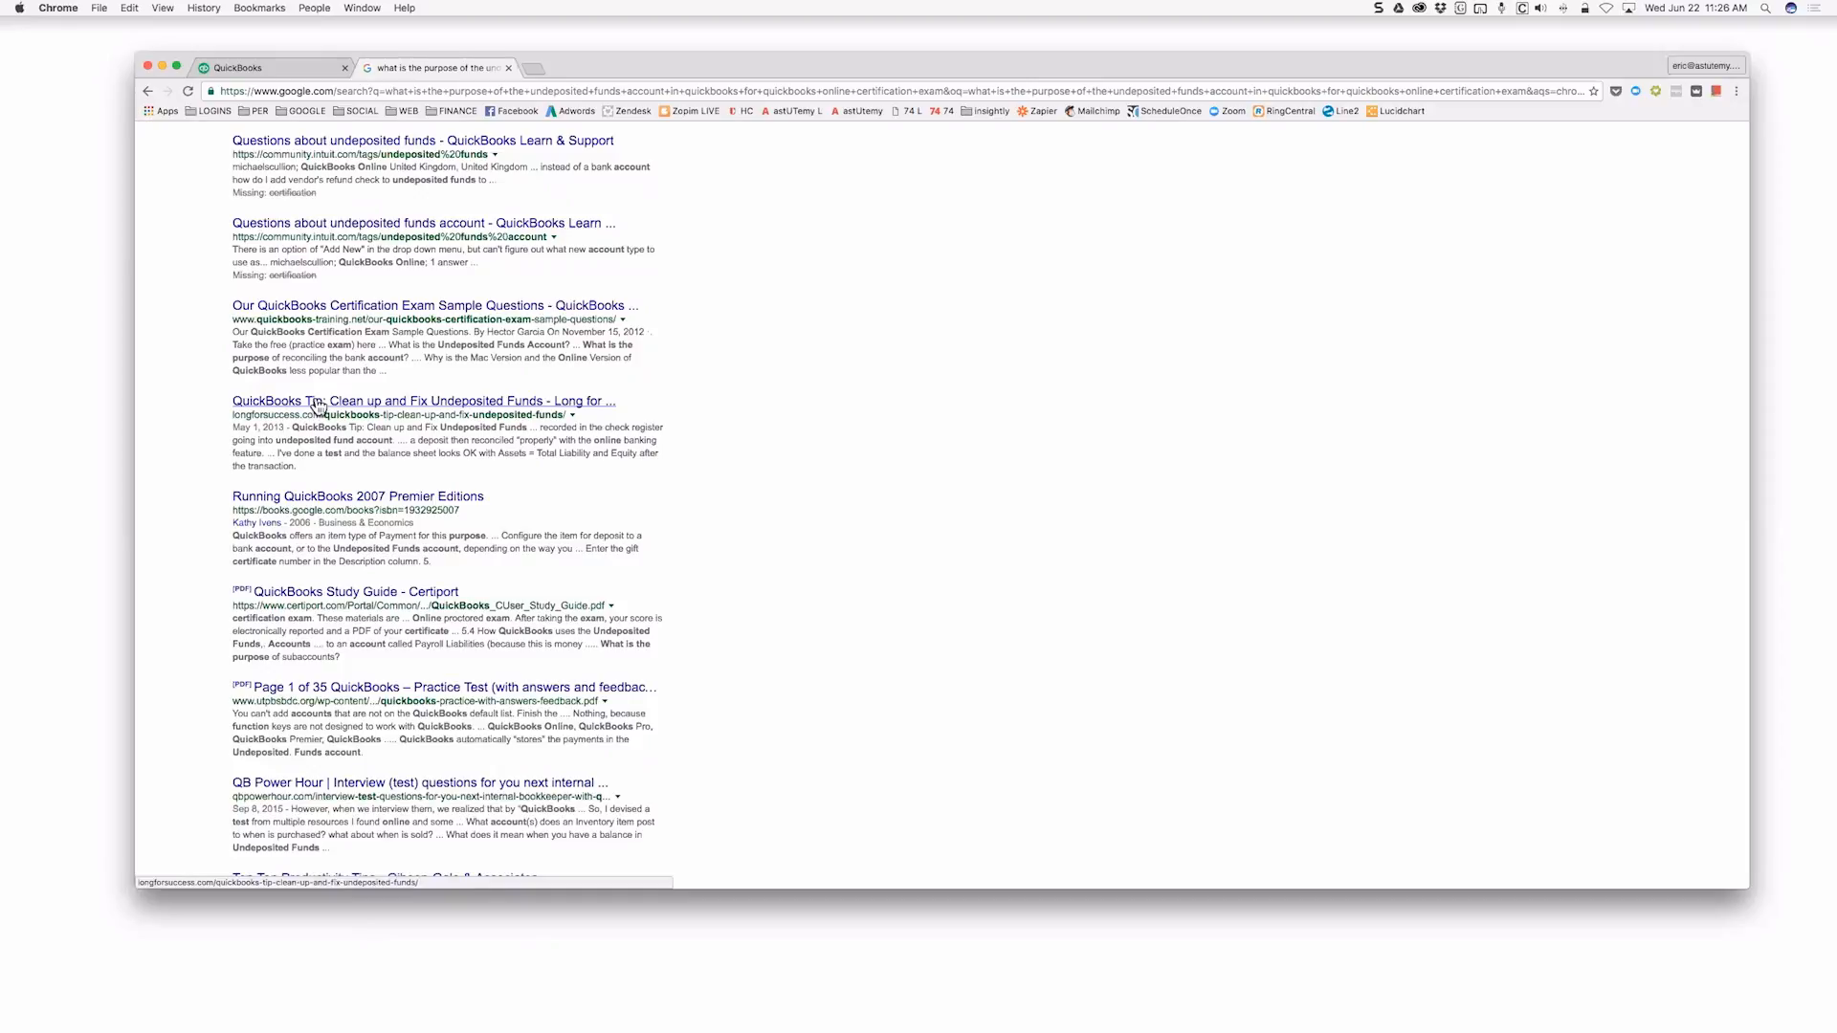
scroll(318, 406, down, 2)
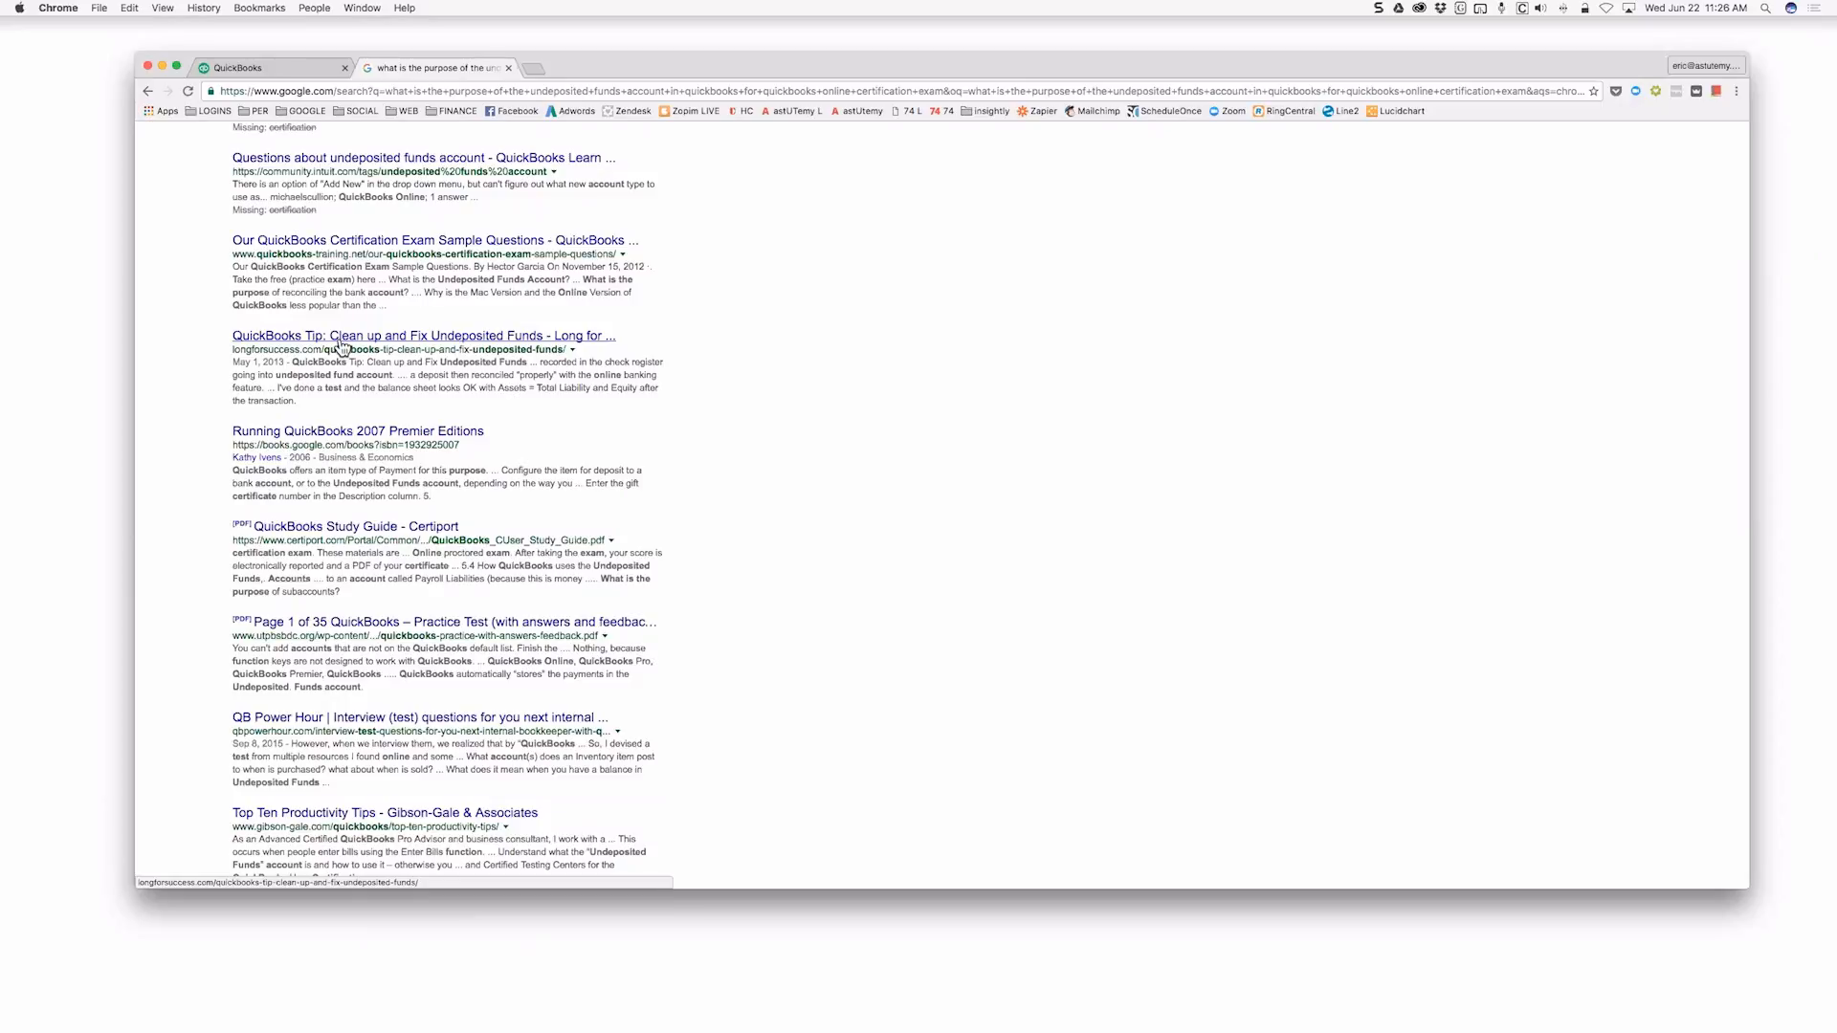
scroll(341, 346, down, 3)
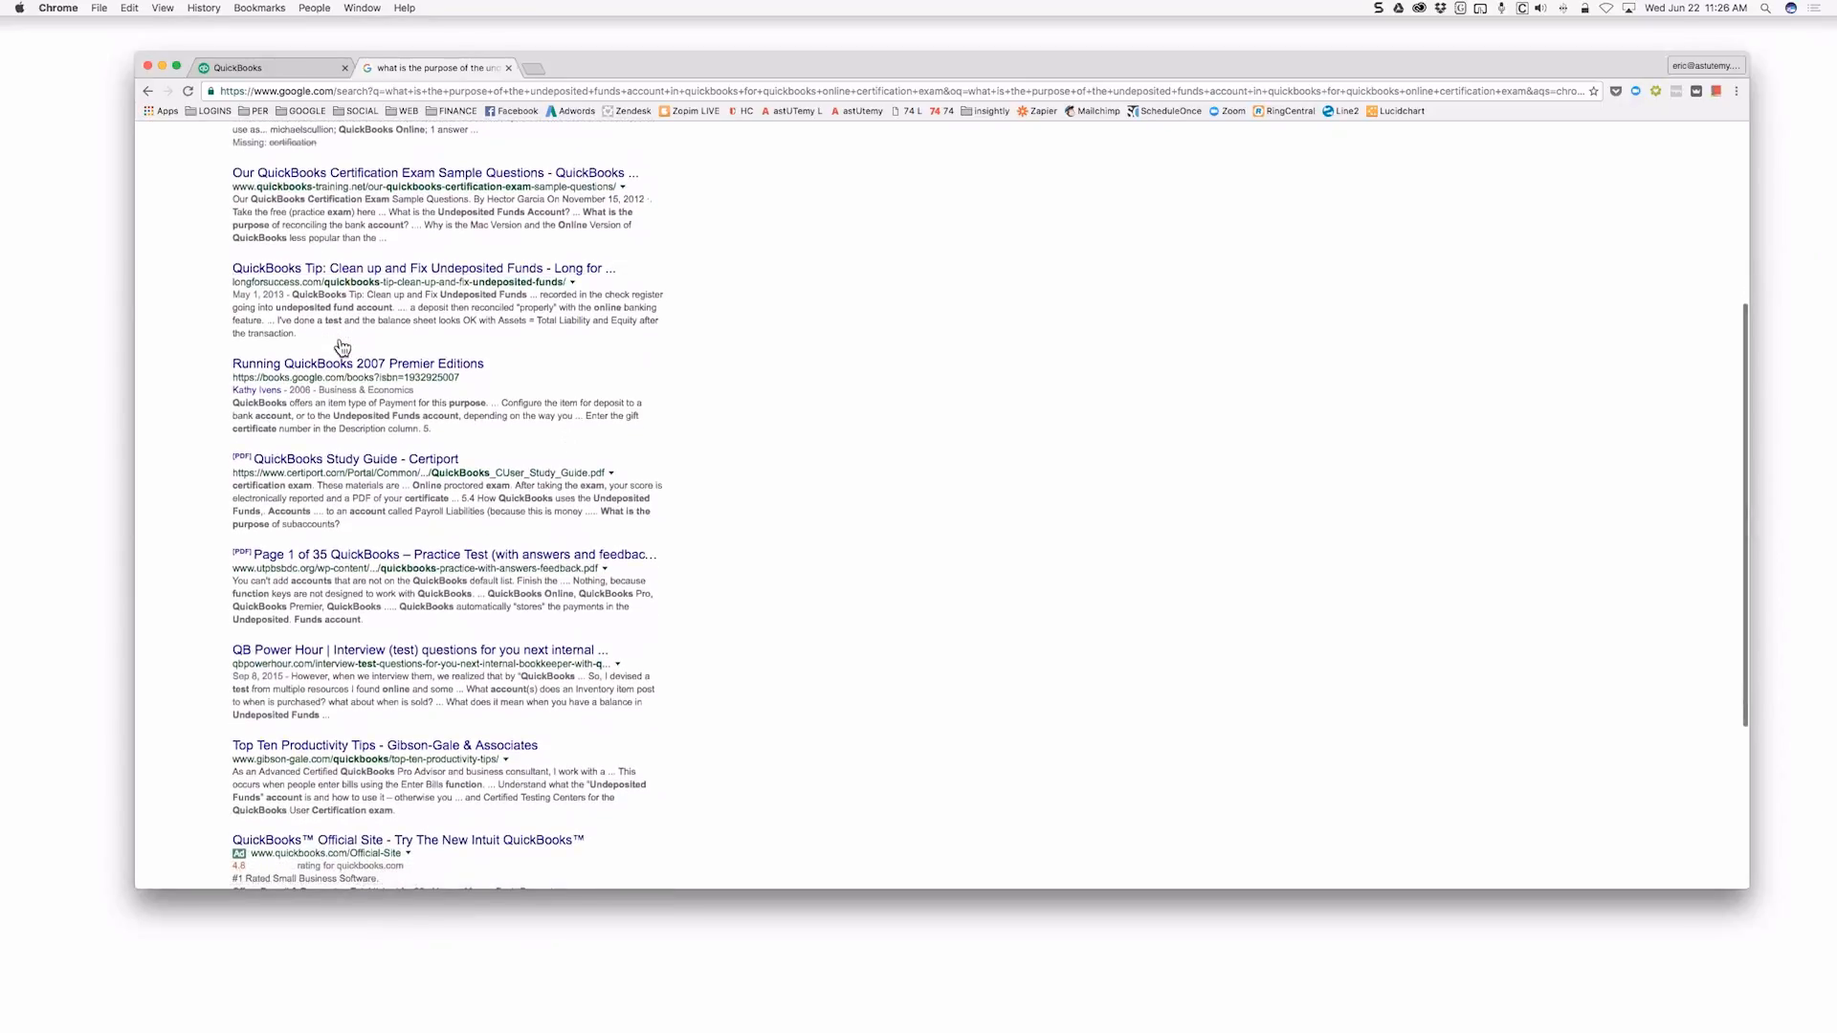
scroll(341, 347, down, 3)
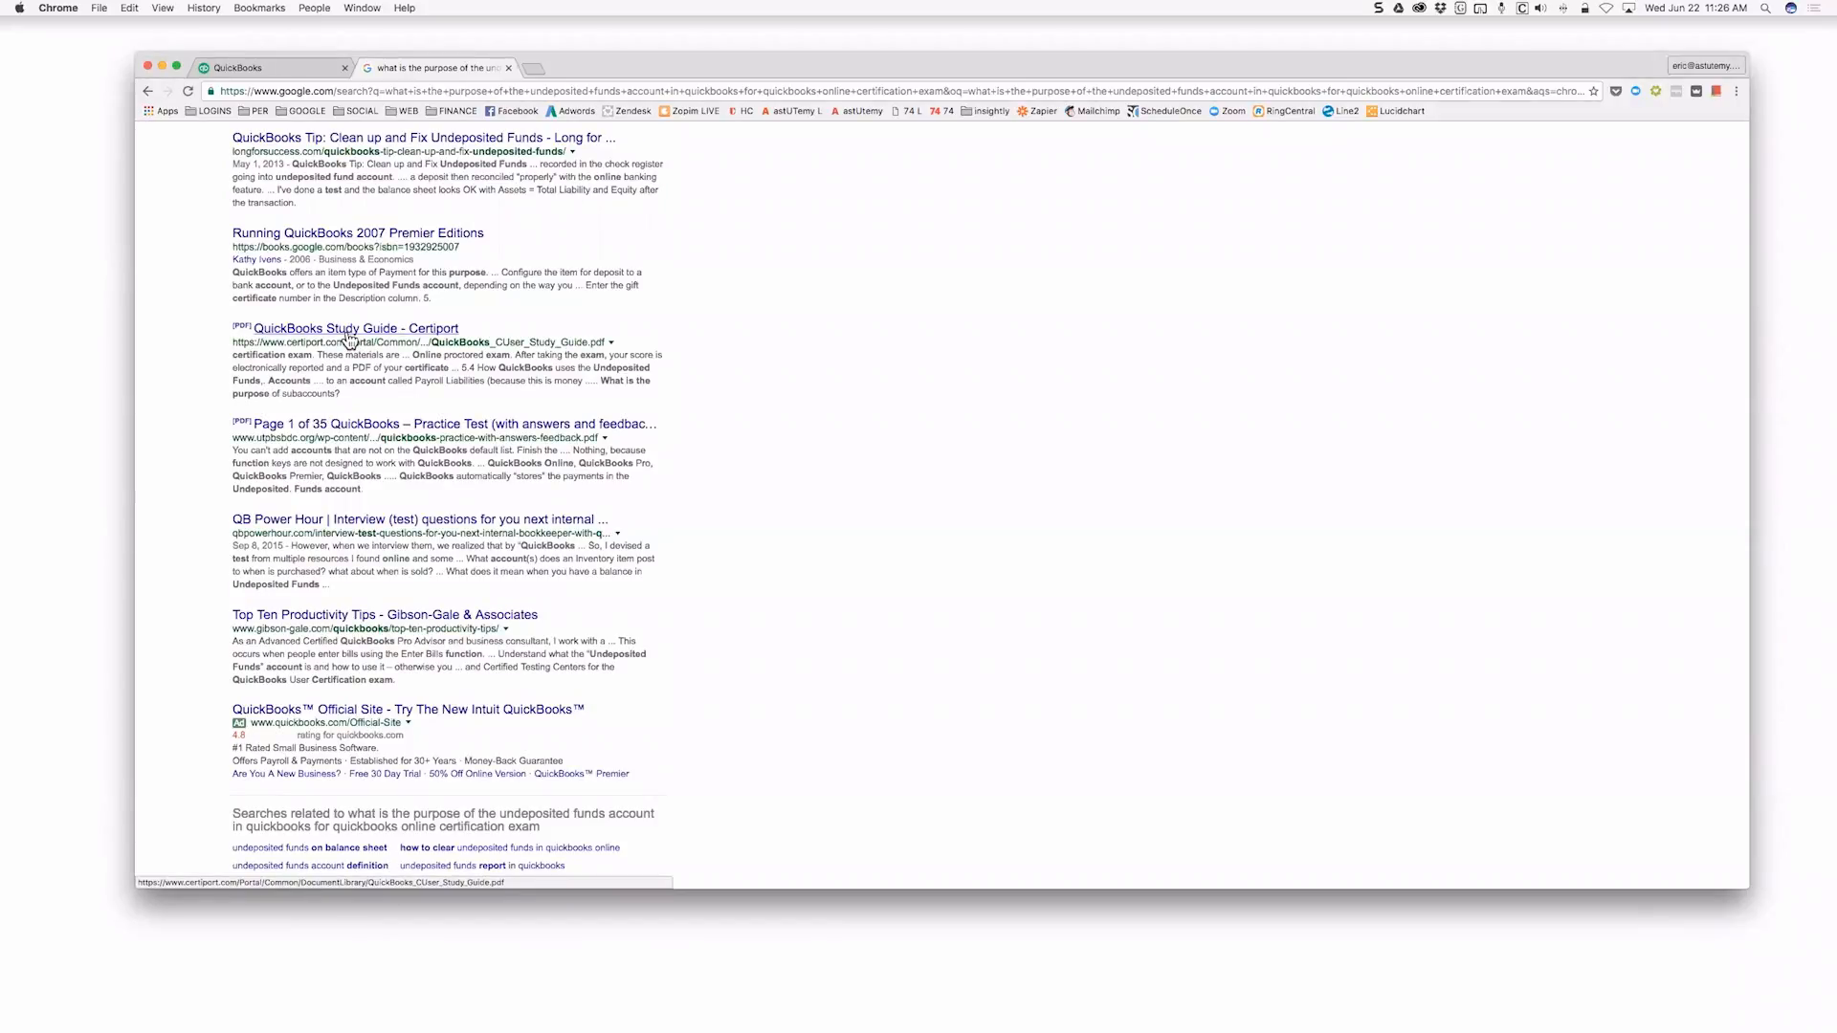
triple_click(269, 355)
double_click(269, 355)
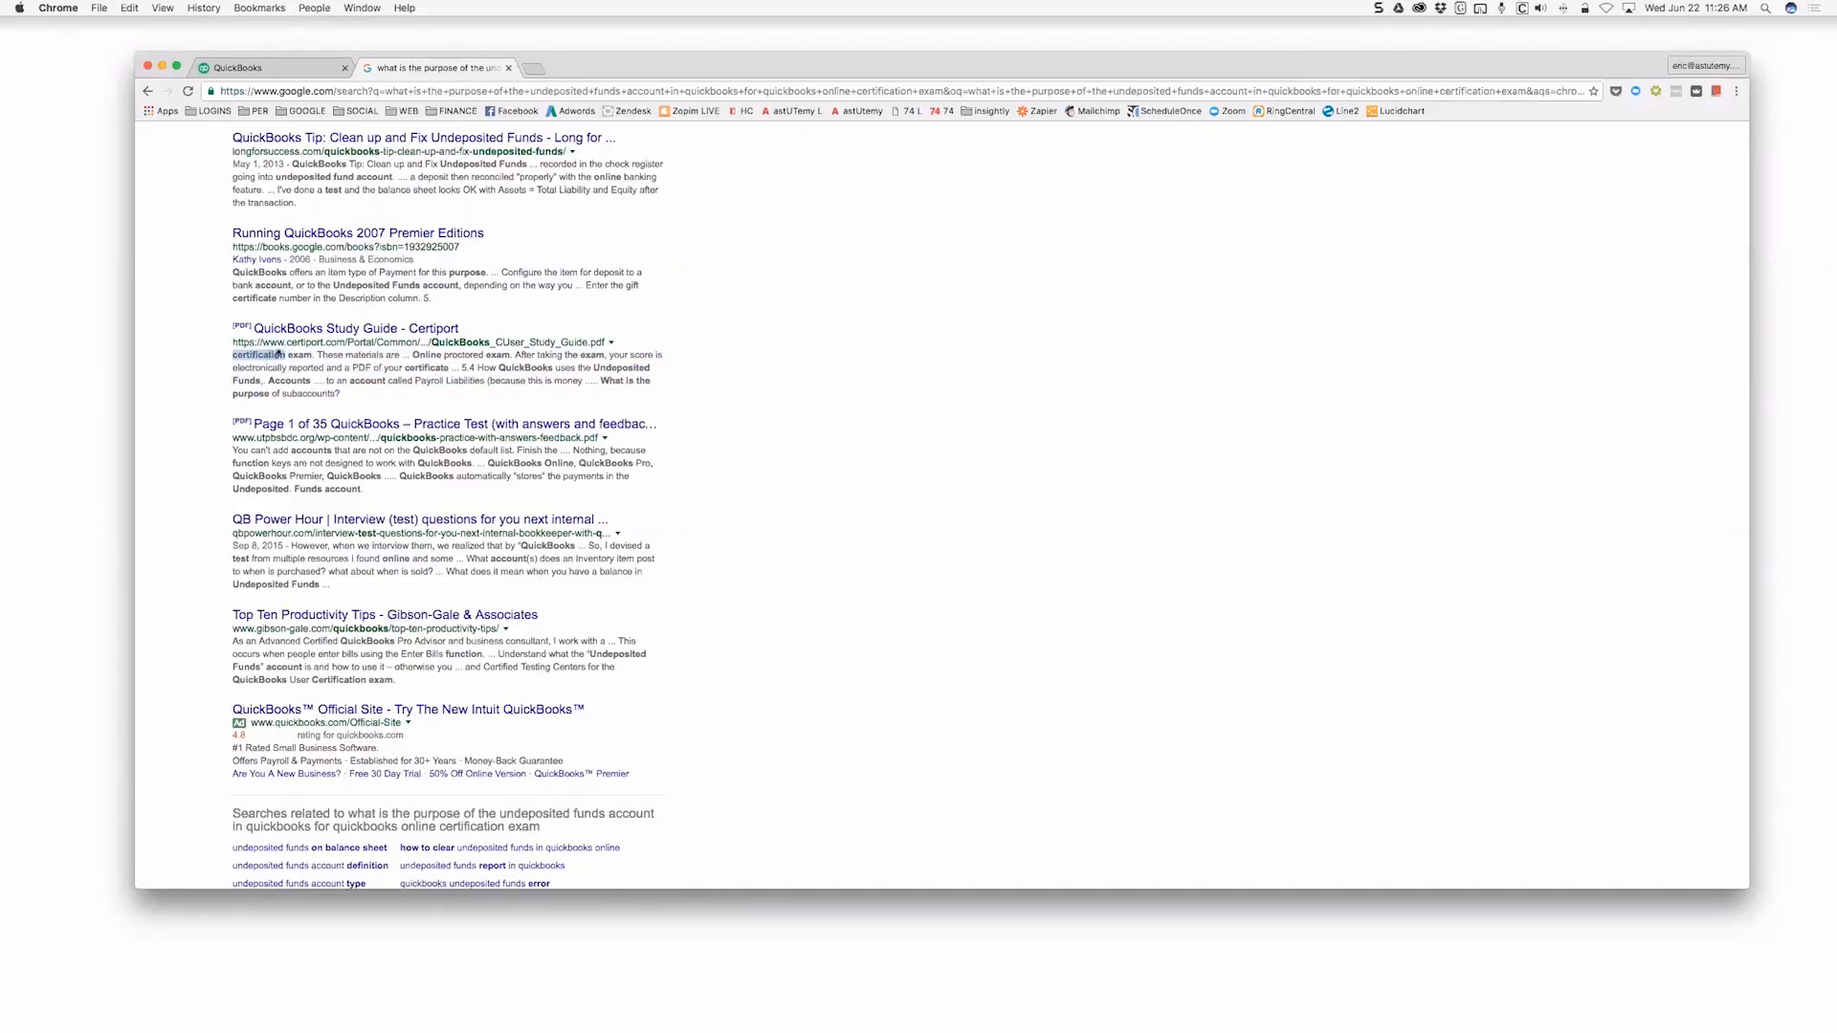
drag(269, 355, 290, 355)
Review the remaining results and related searches at the end of the page, and return to the search field
scroll(290, 354, down, 3)
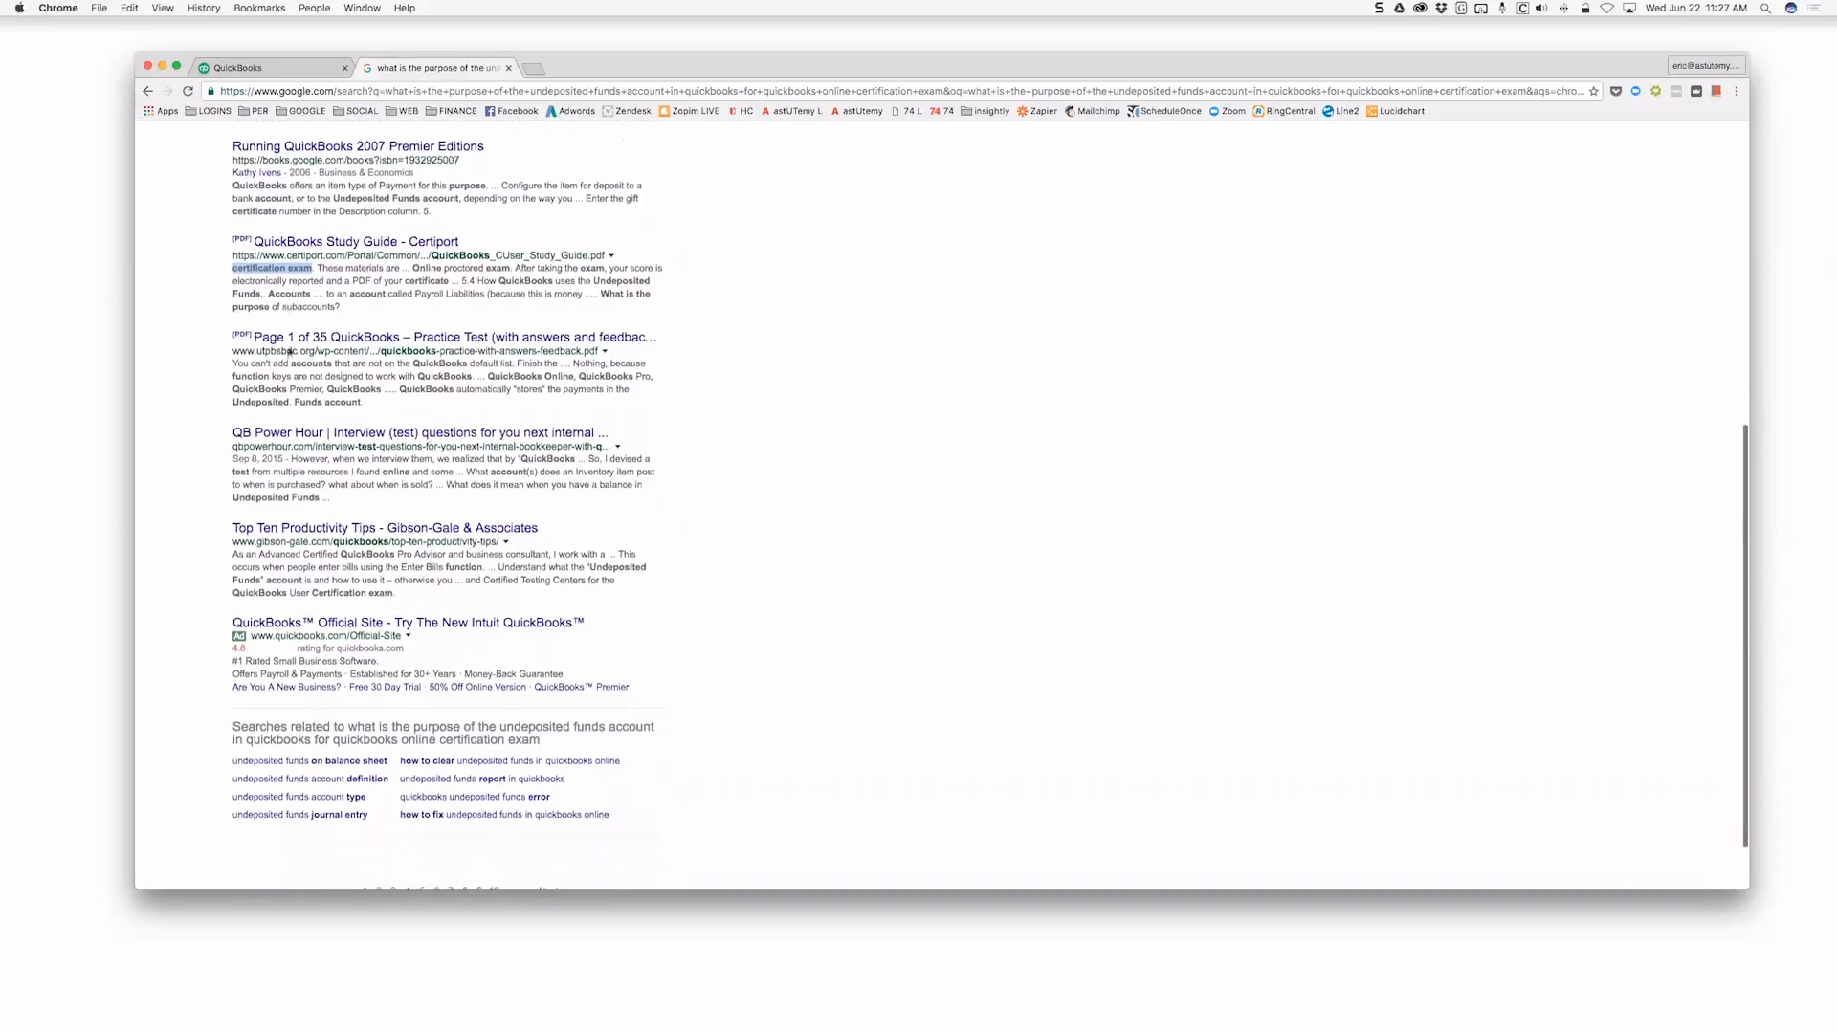
scroll(290, 354, down, 1)
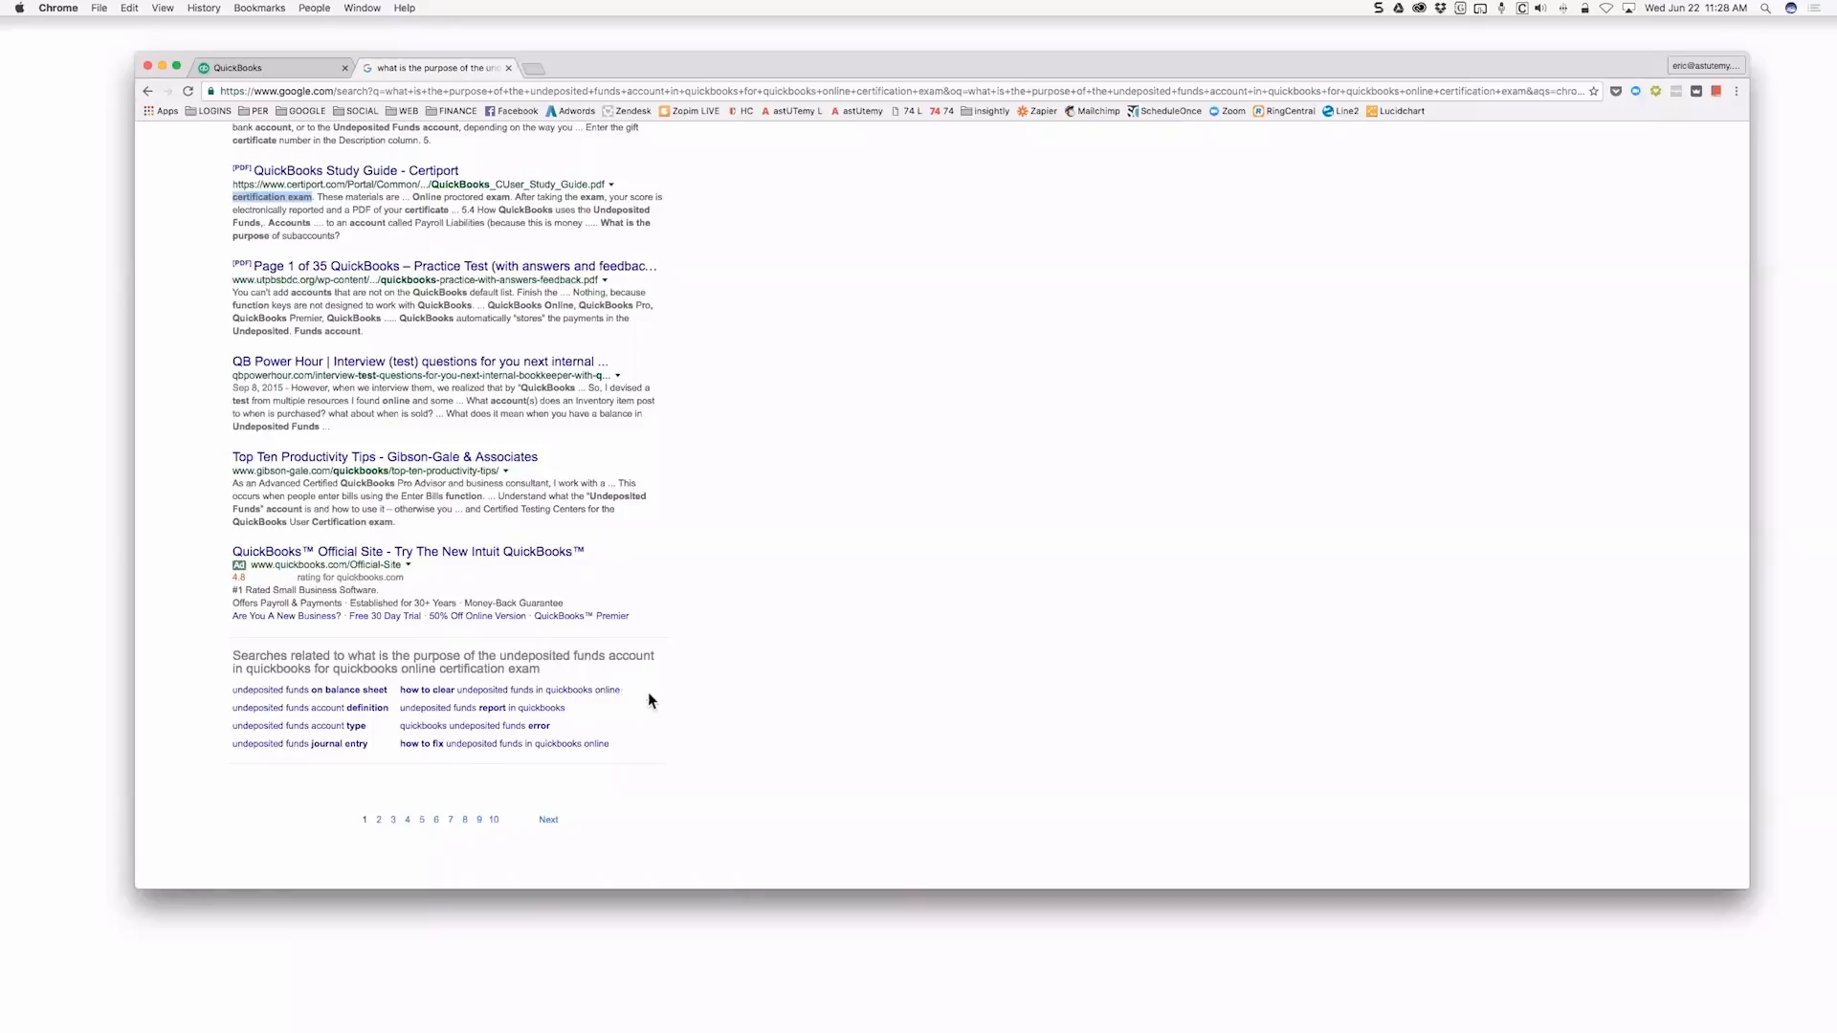
scroll(510, 660, down, 1)
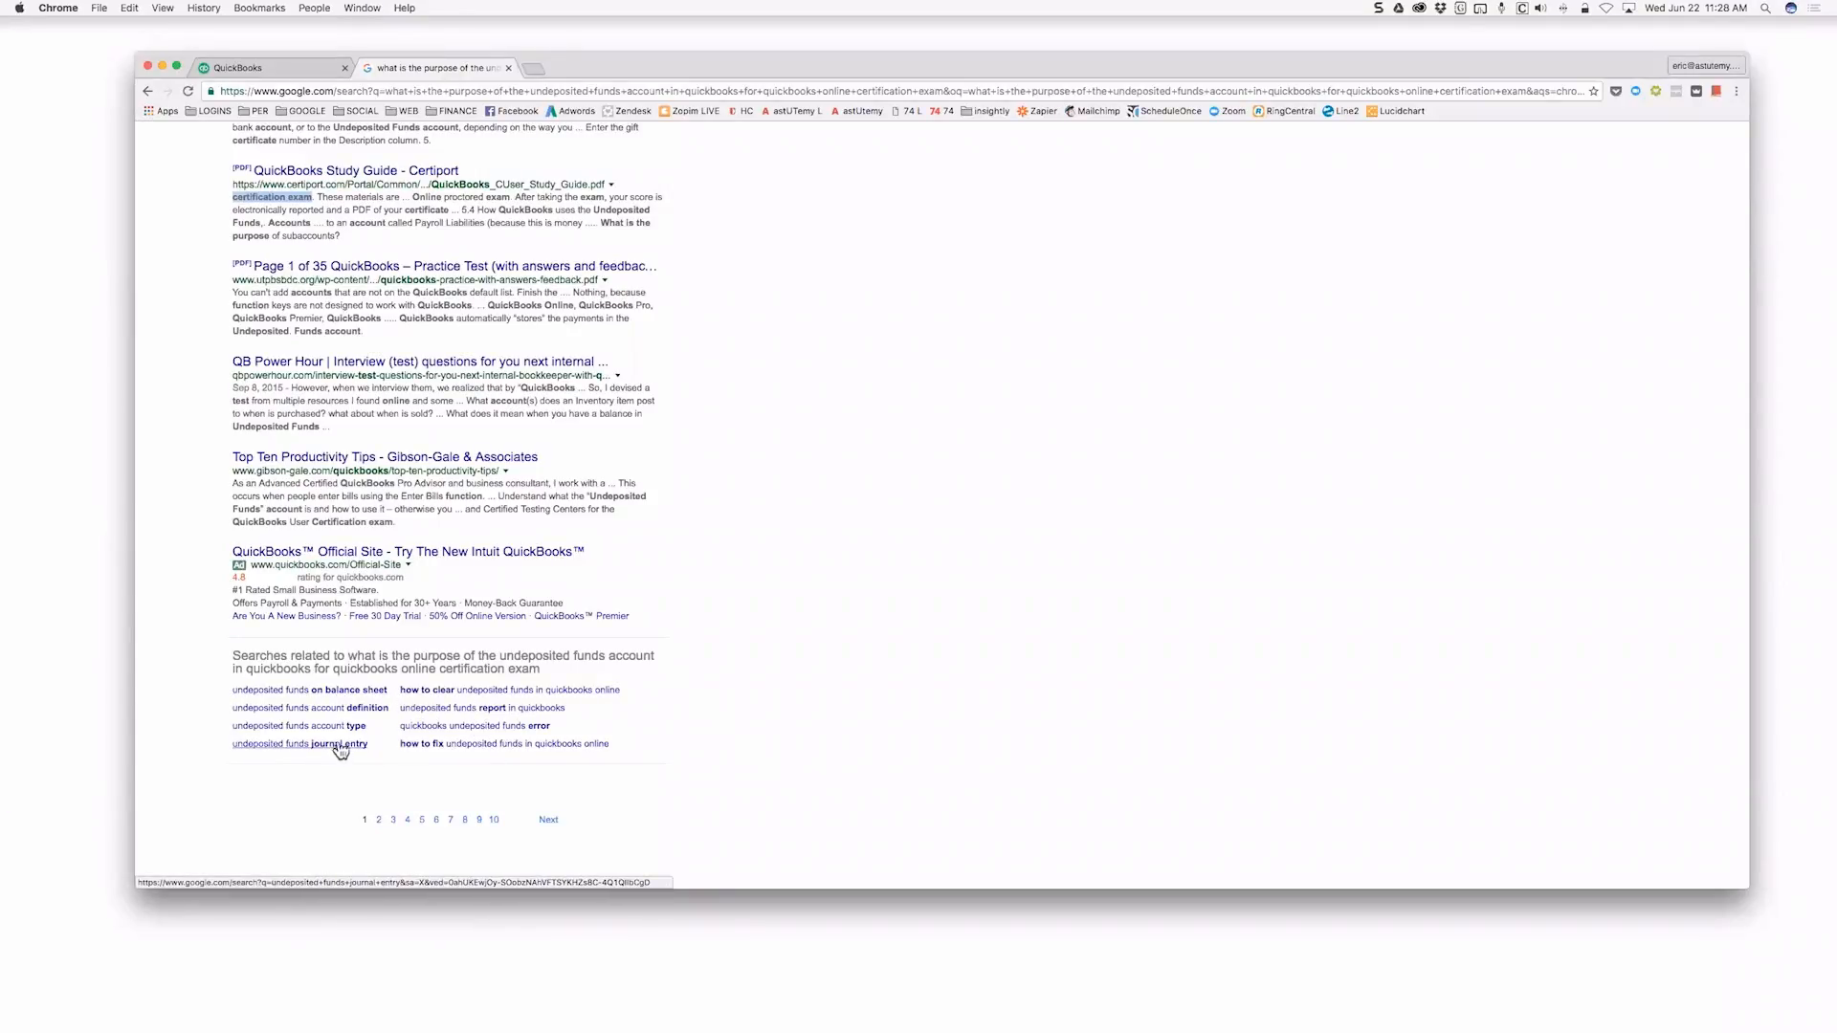
scroll(553, 825, up, 5)
scroll(553, 825, up, 8)
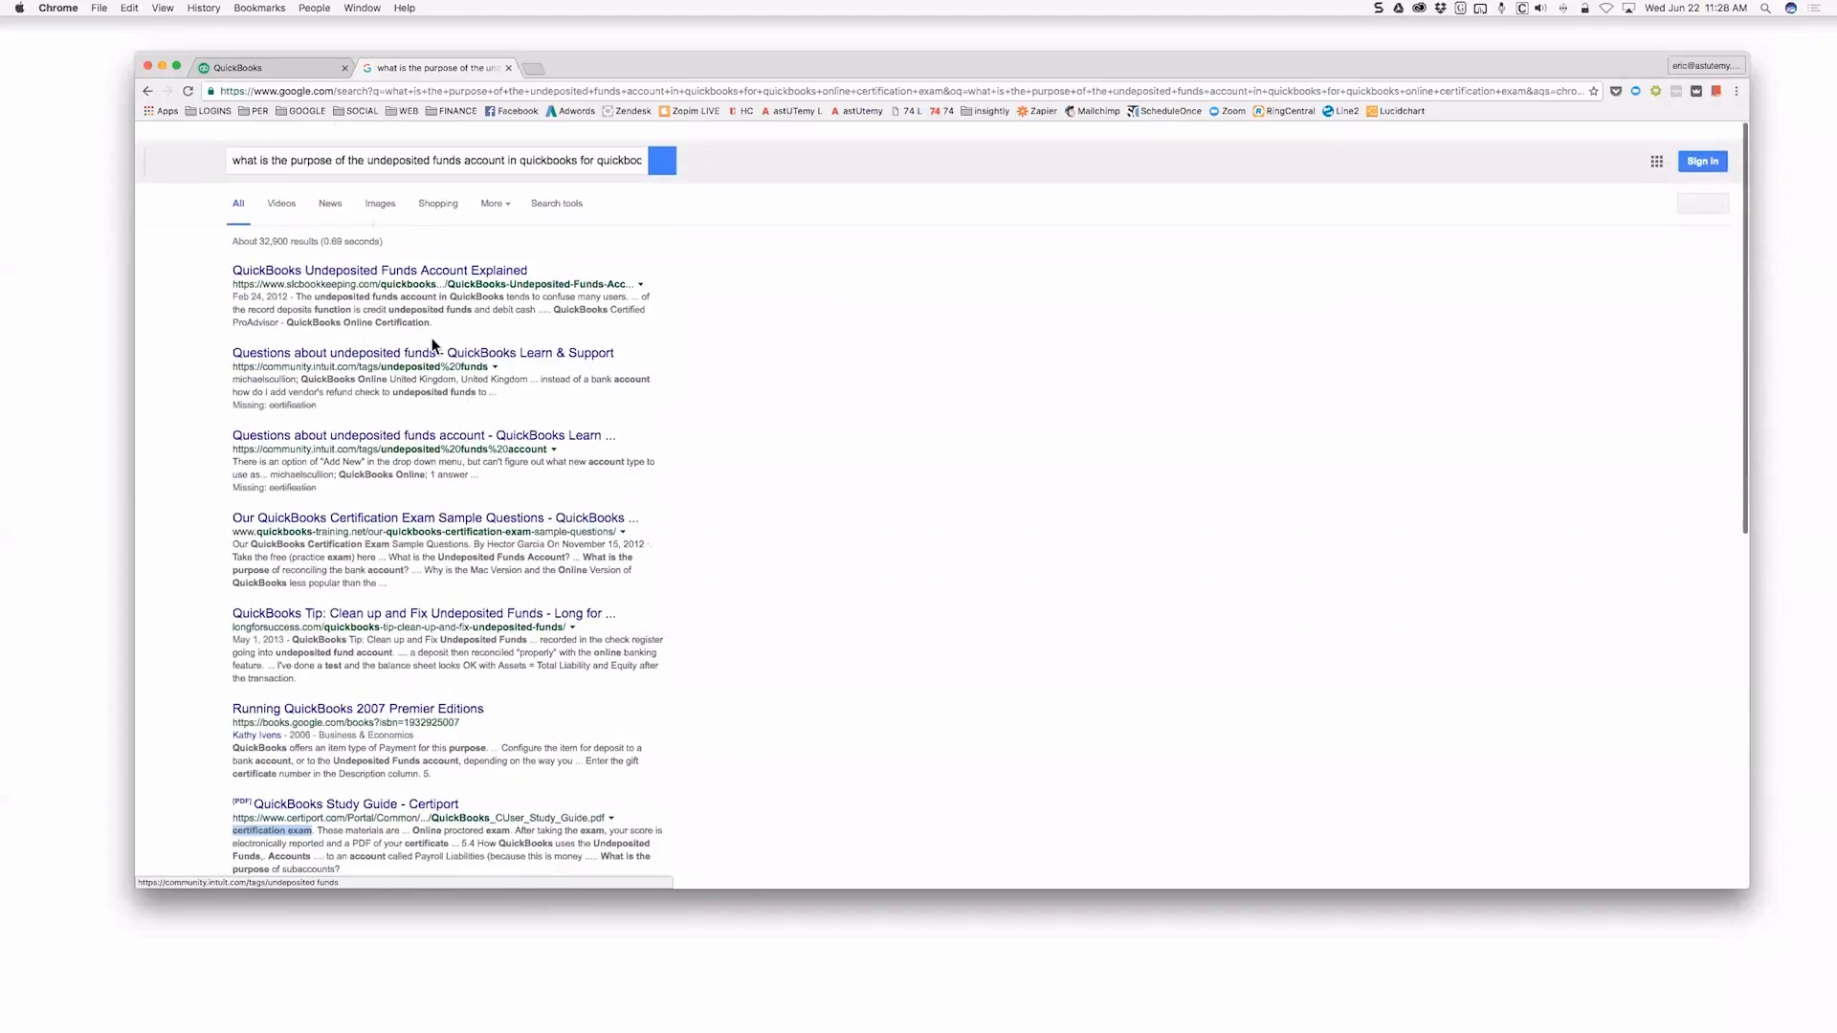
Search Google for "quickbooks certification exam undeposited funds" instead and look through the results
triple_click(499, 141)
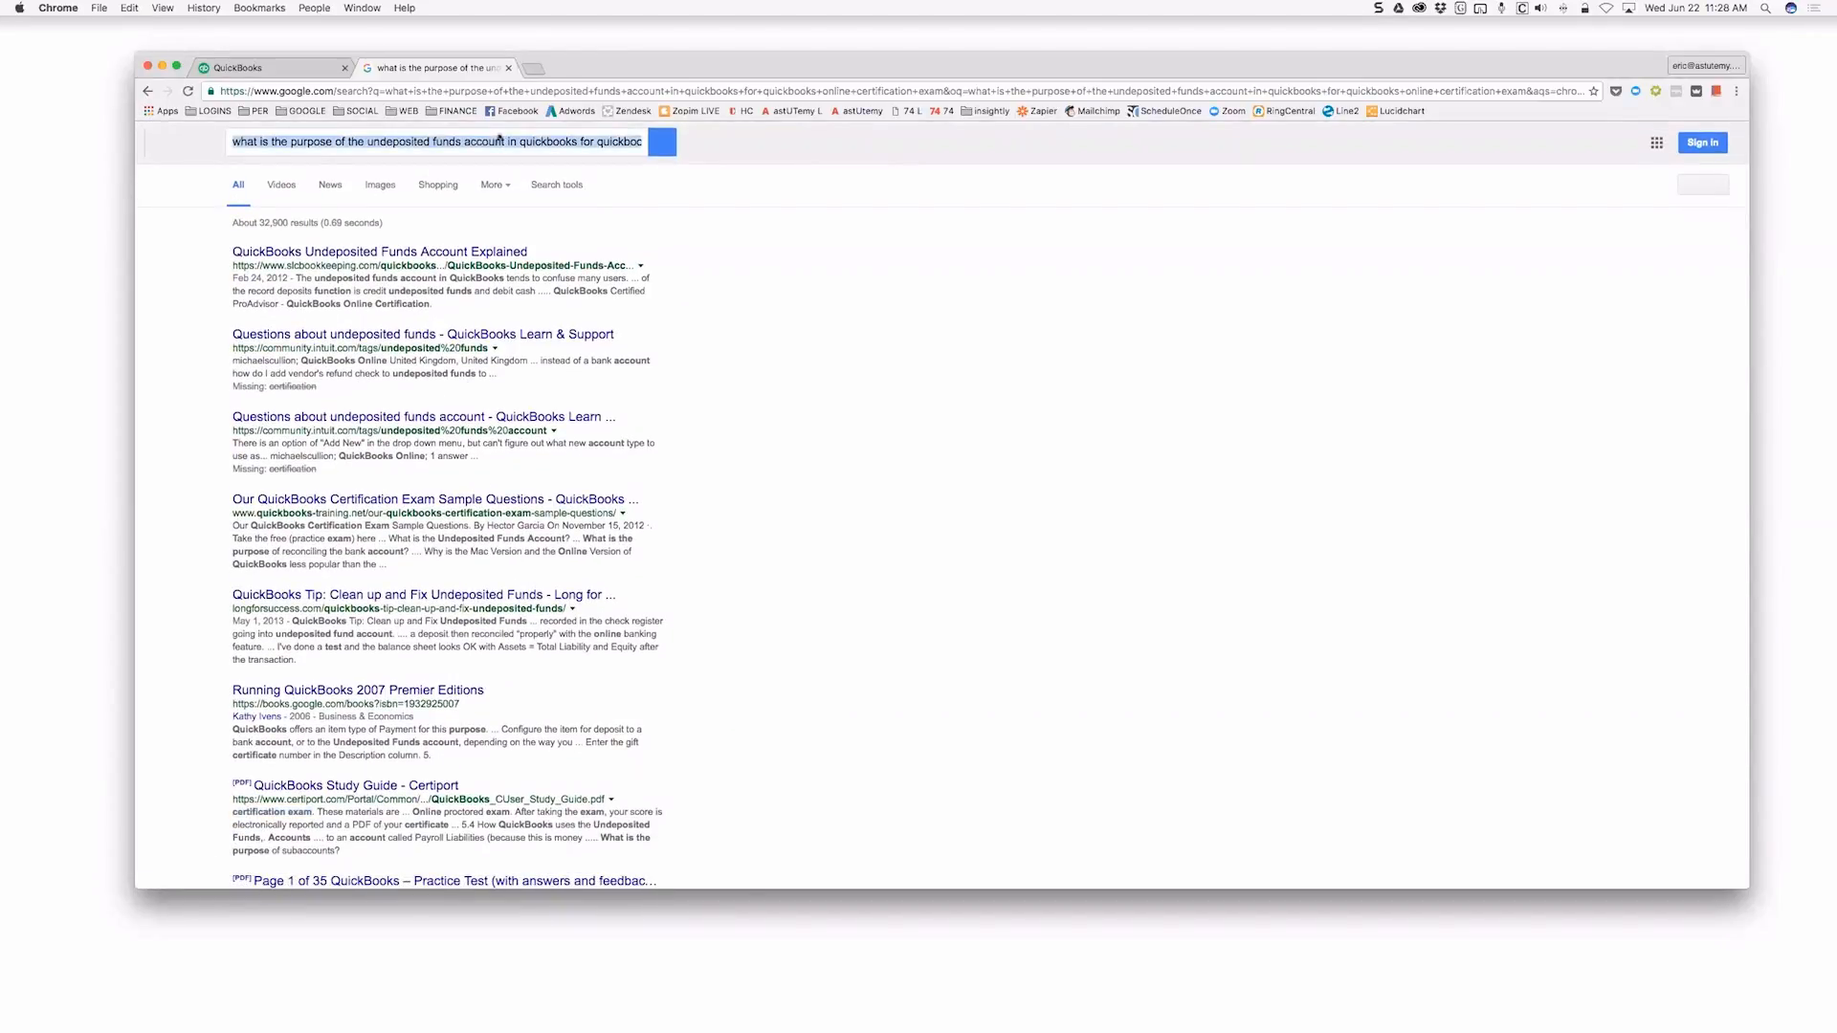
text(quickbooks certi)
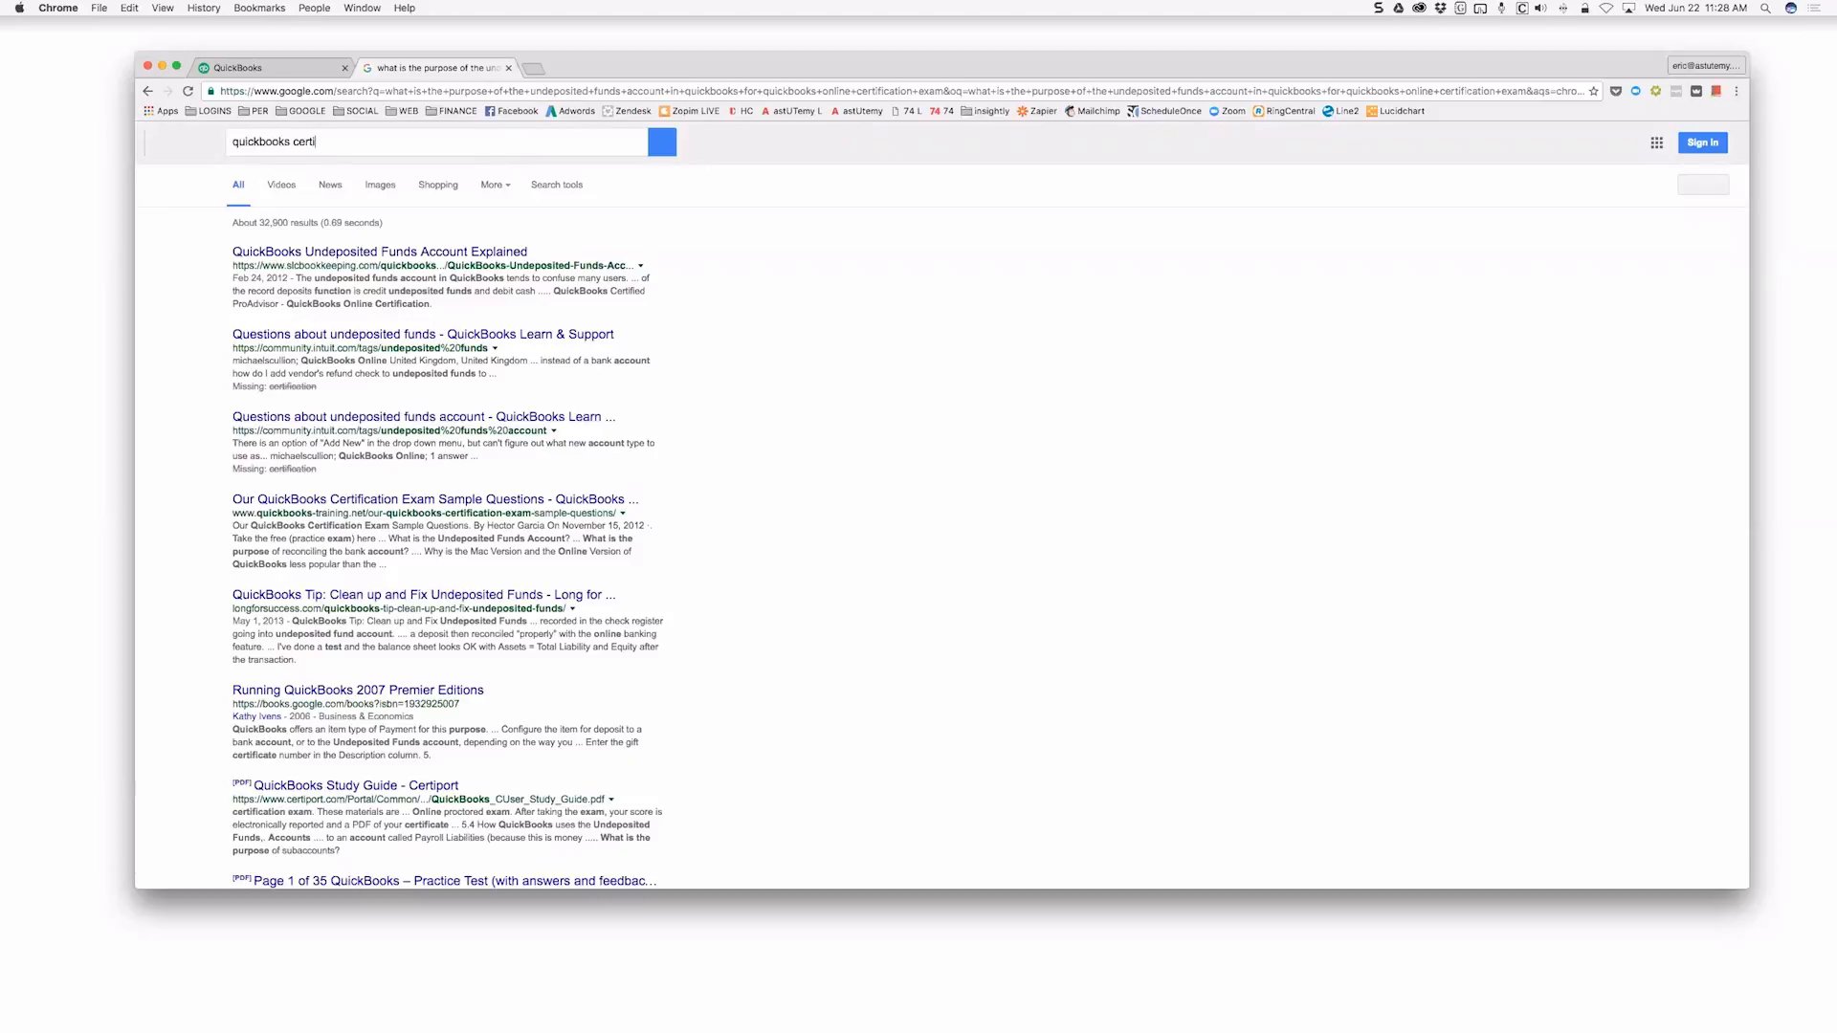
text(fication exam undeposited funds)
key(Return)
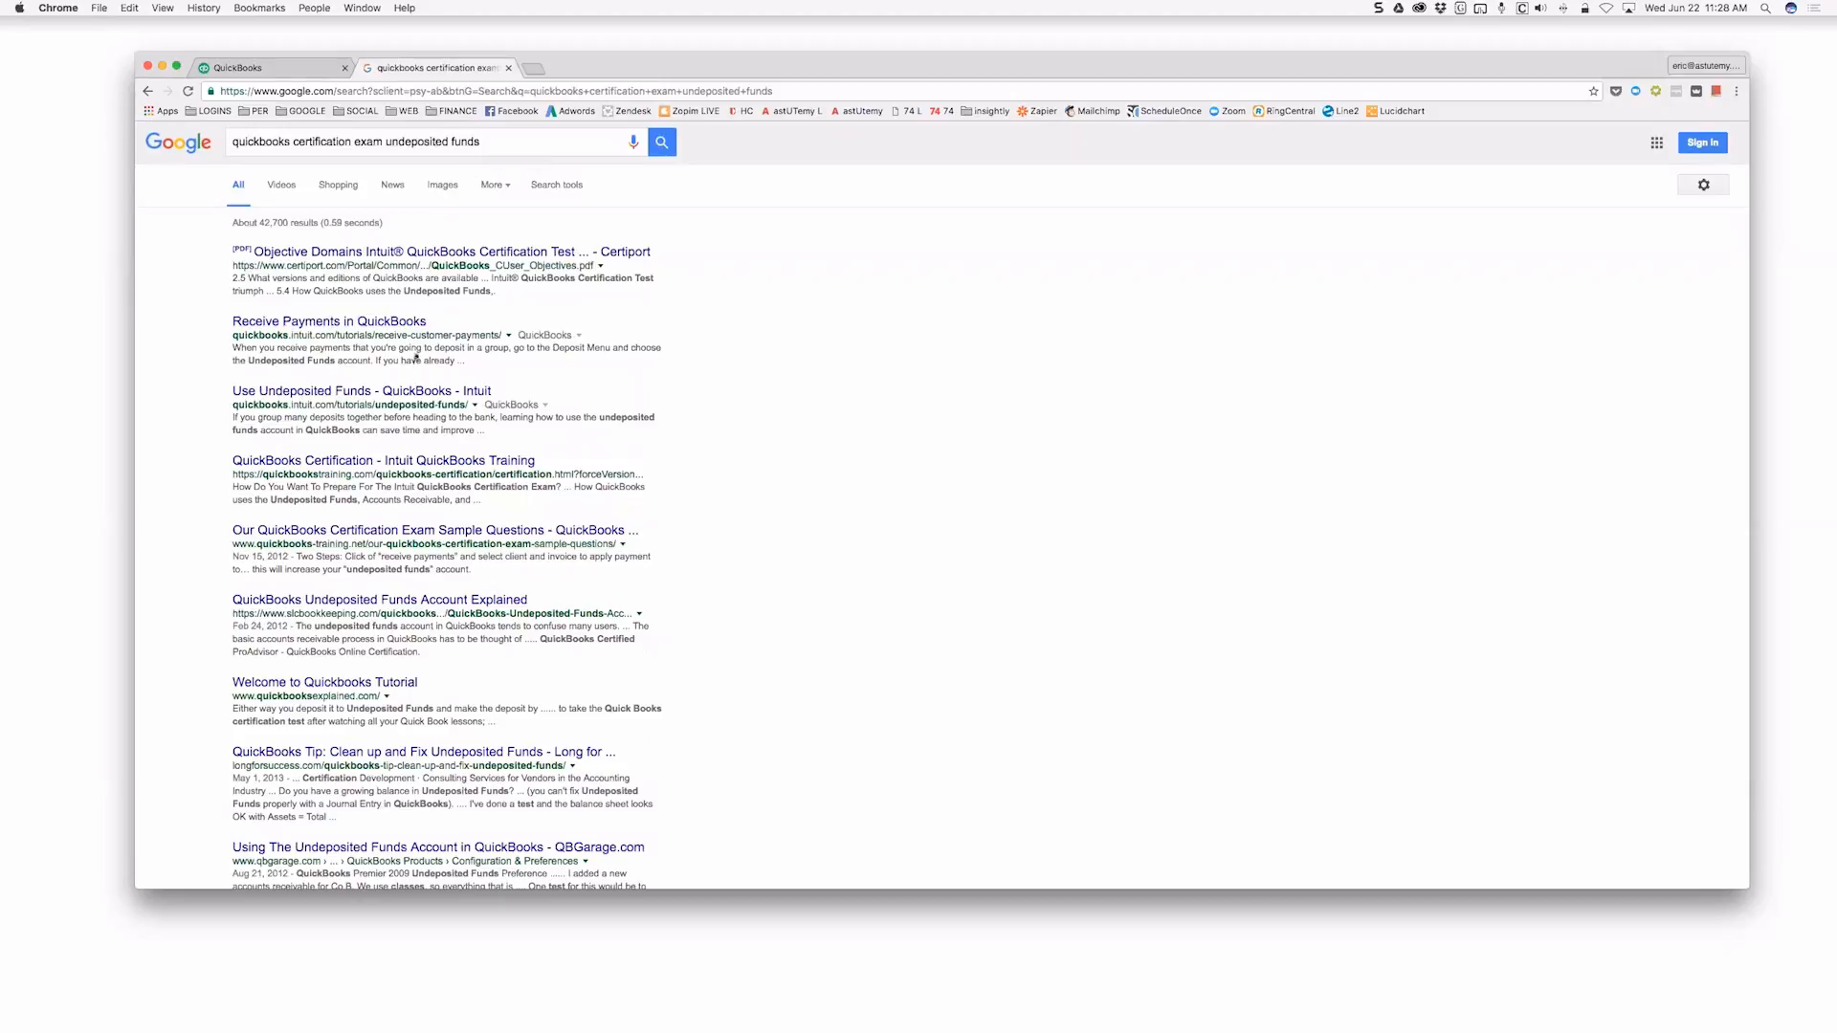
scroll(428, 287, down, 3)
scroll(416, 357, down, 1)
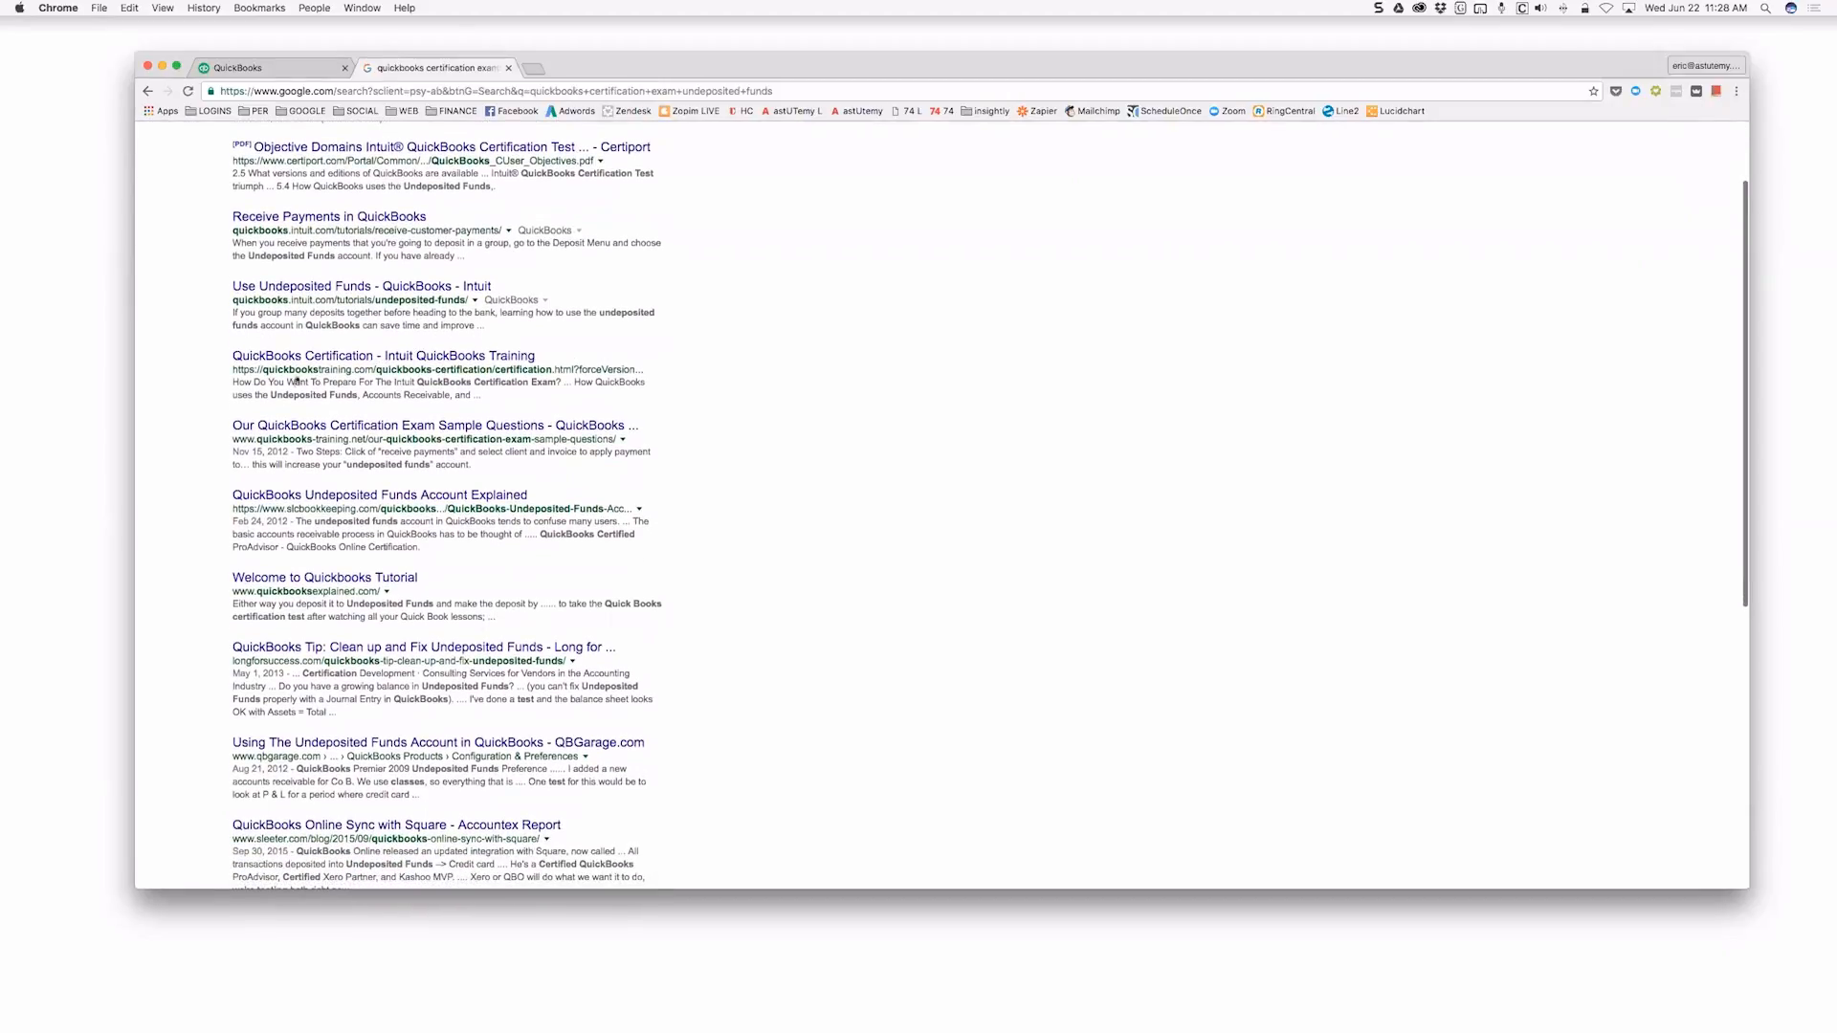
Highlight the Intuit QuickBooks Training and Undeposited Funds Account Explained snippets, and review the remaining results and related searches
triple_click(342, 380)
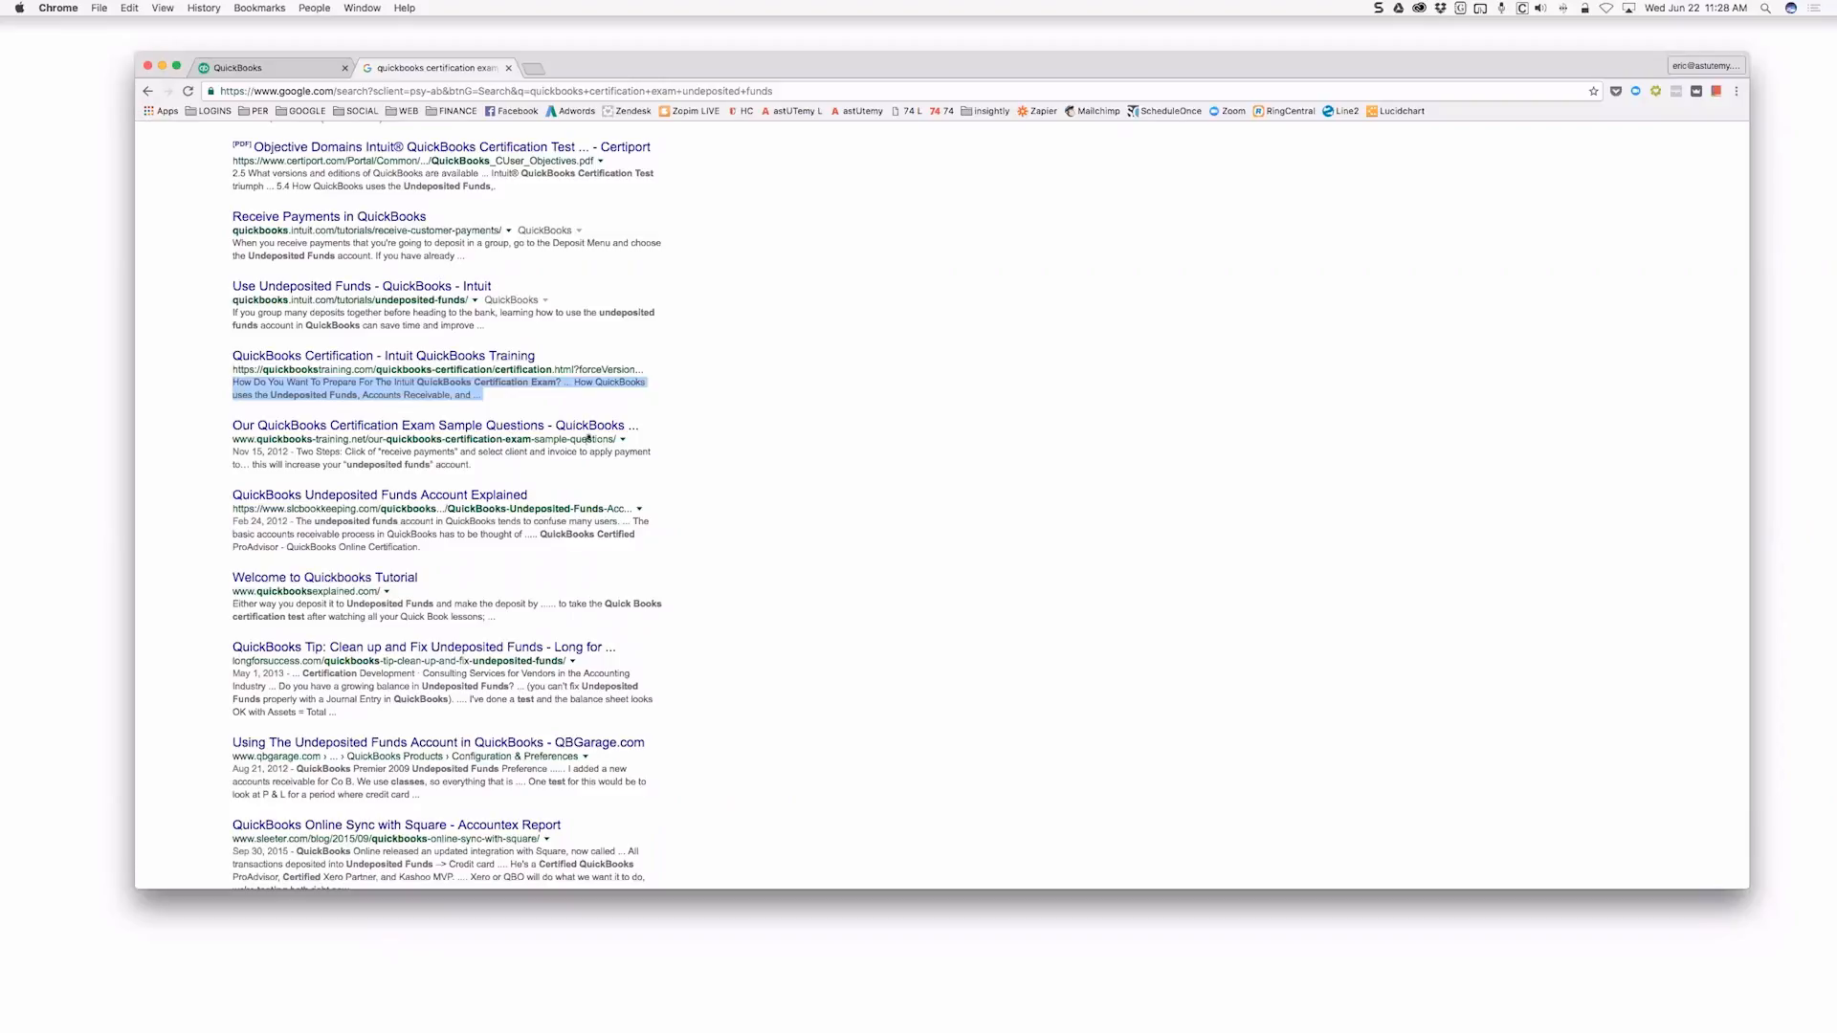
triple_click(576, 536)
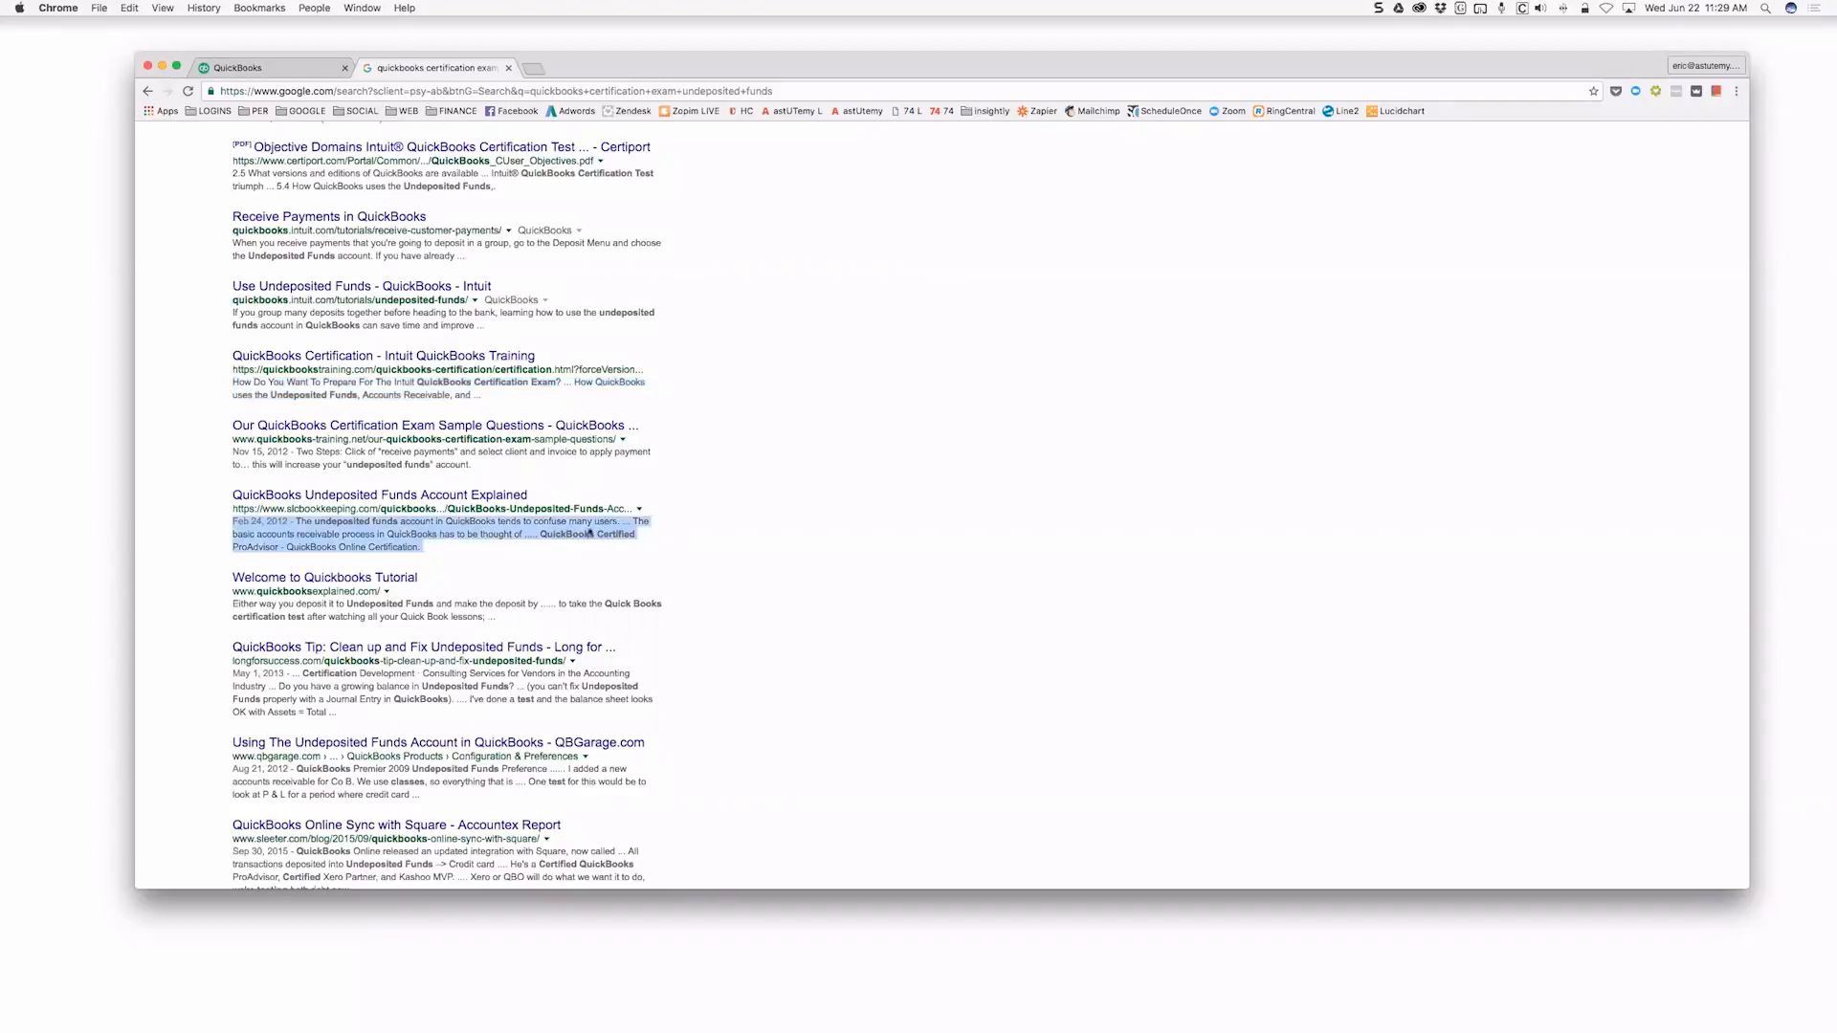
scroll(589, 533, down, 3)
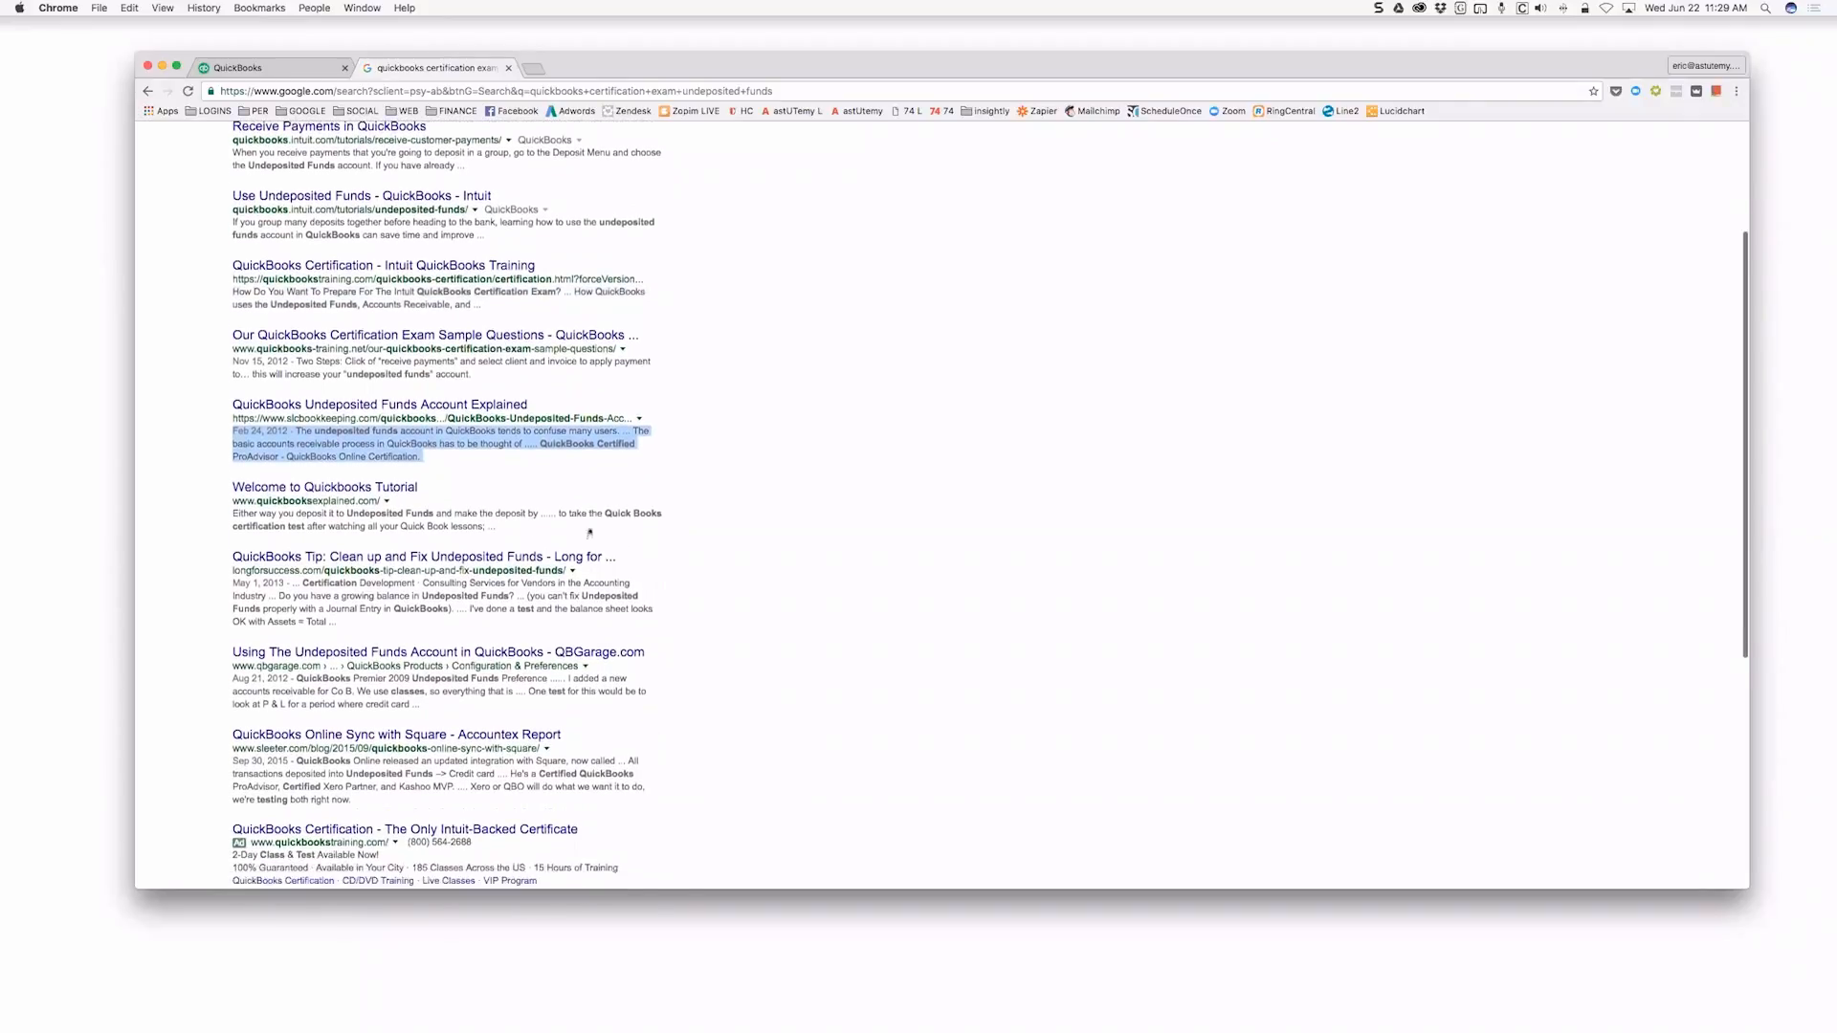
scroll(589, 533, down, 5)
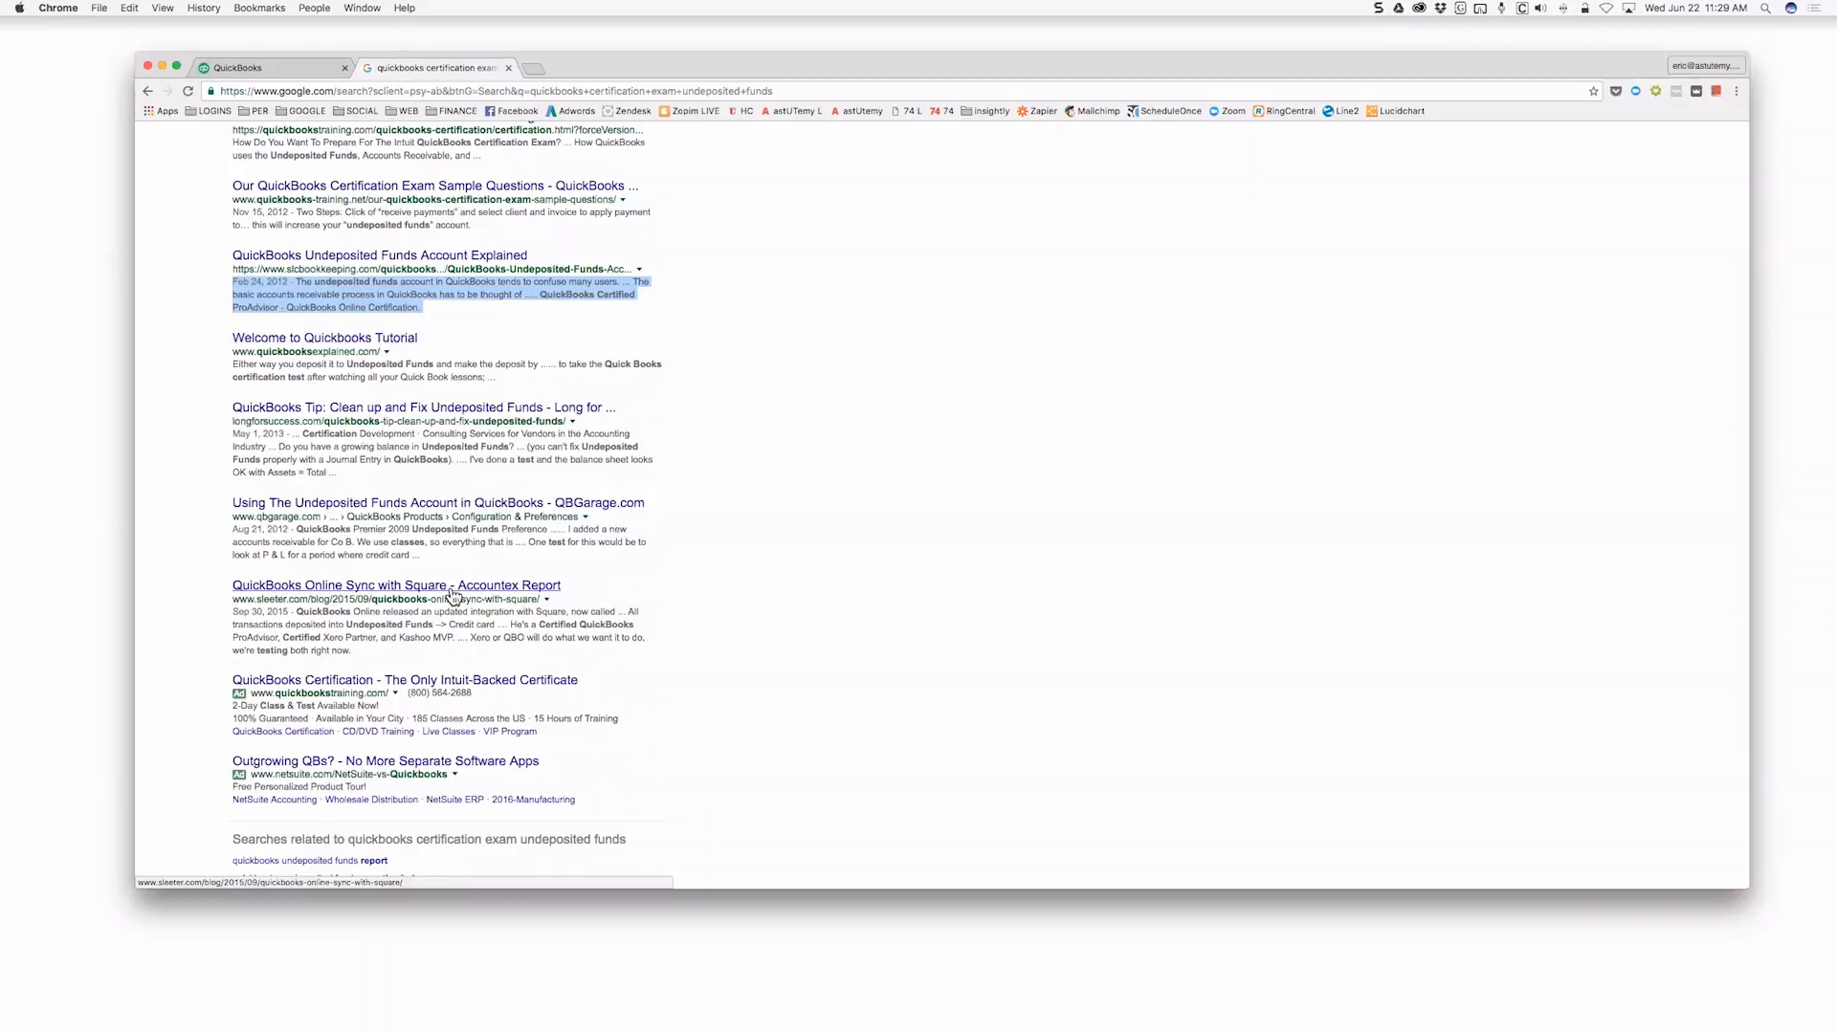
scroll(453, 595, down, 3)
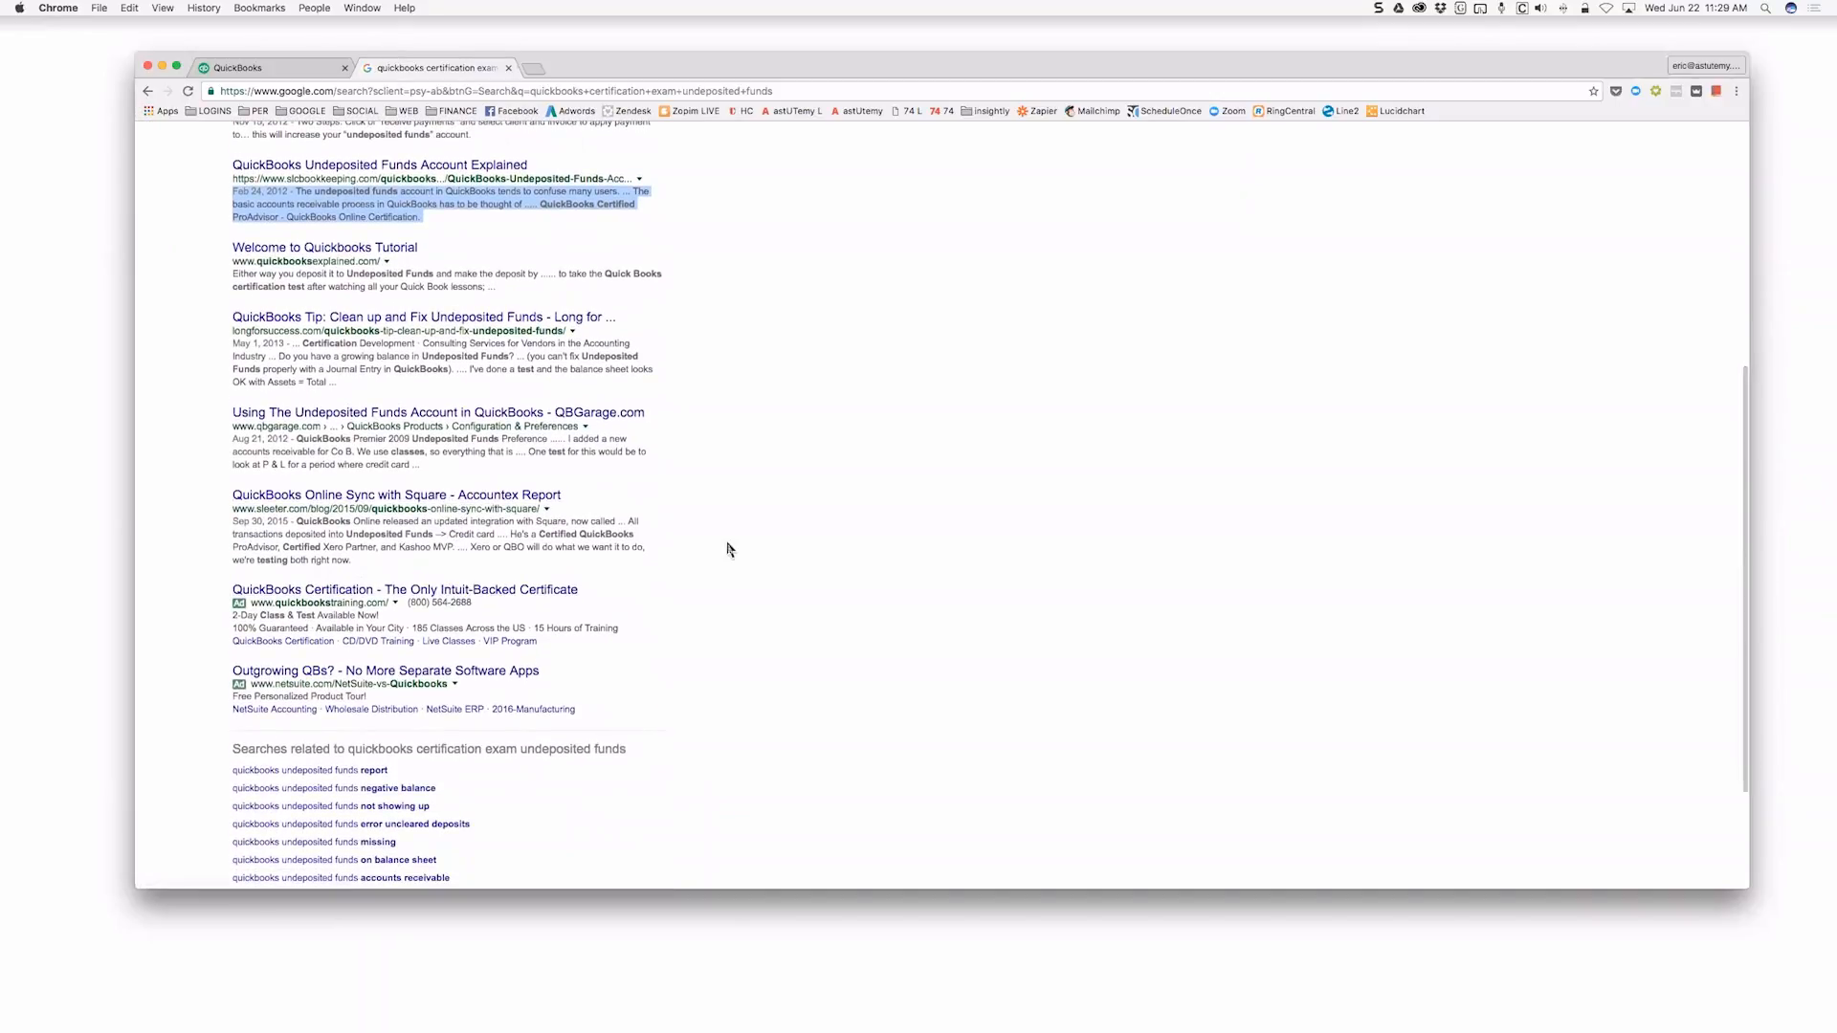
scroll(730, 549, down, 3)
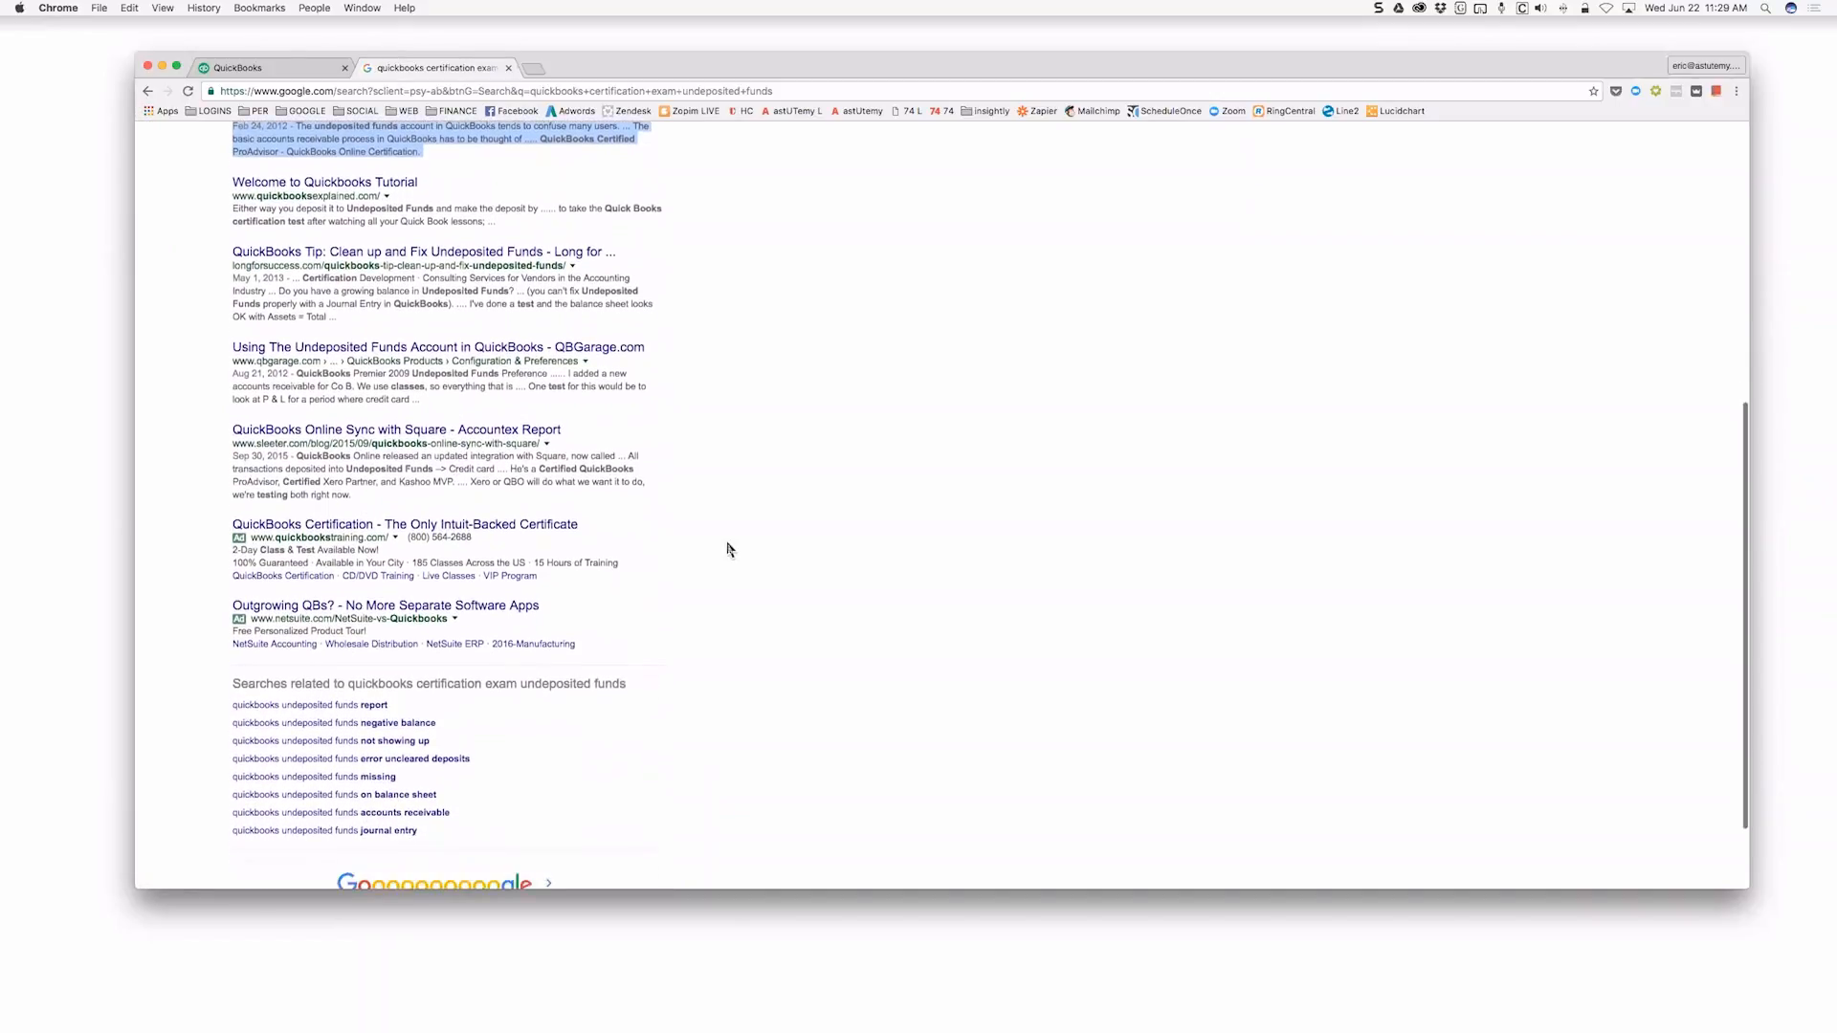
scroll(730, 549, up, 8)
scroll(730, 549, up, 5)
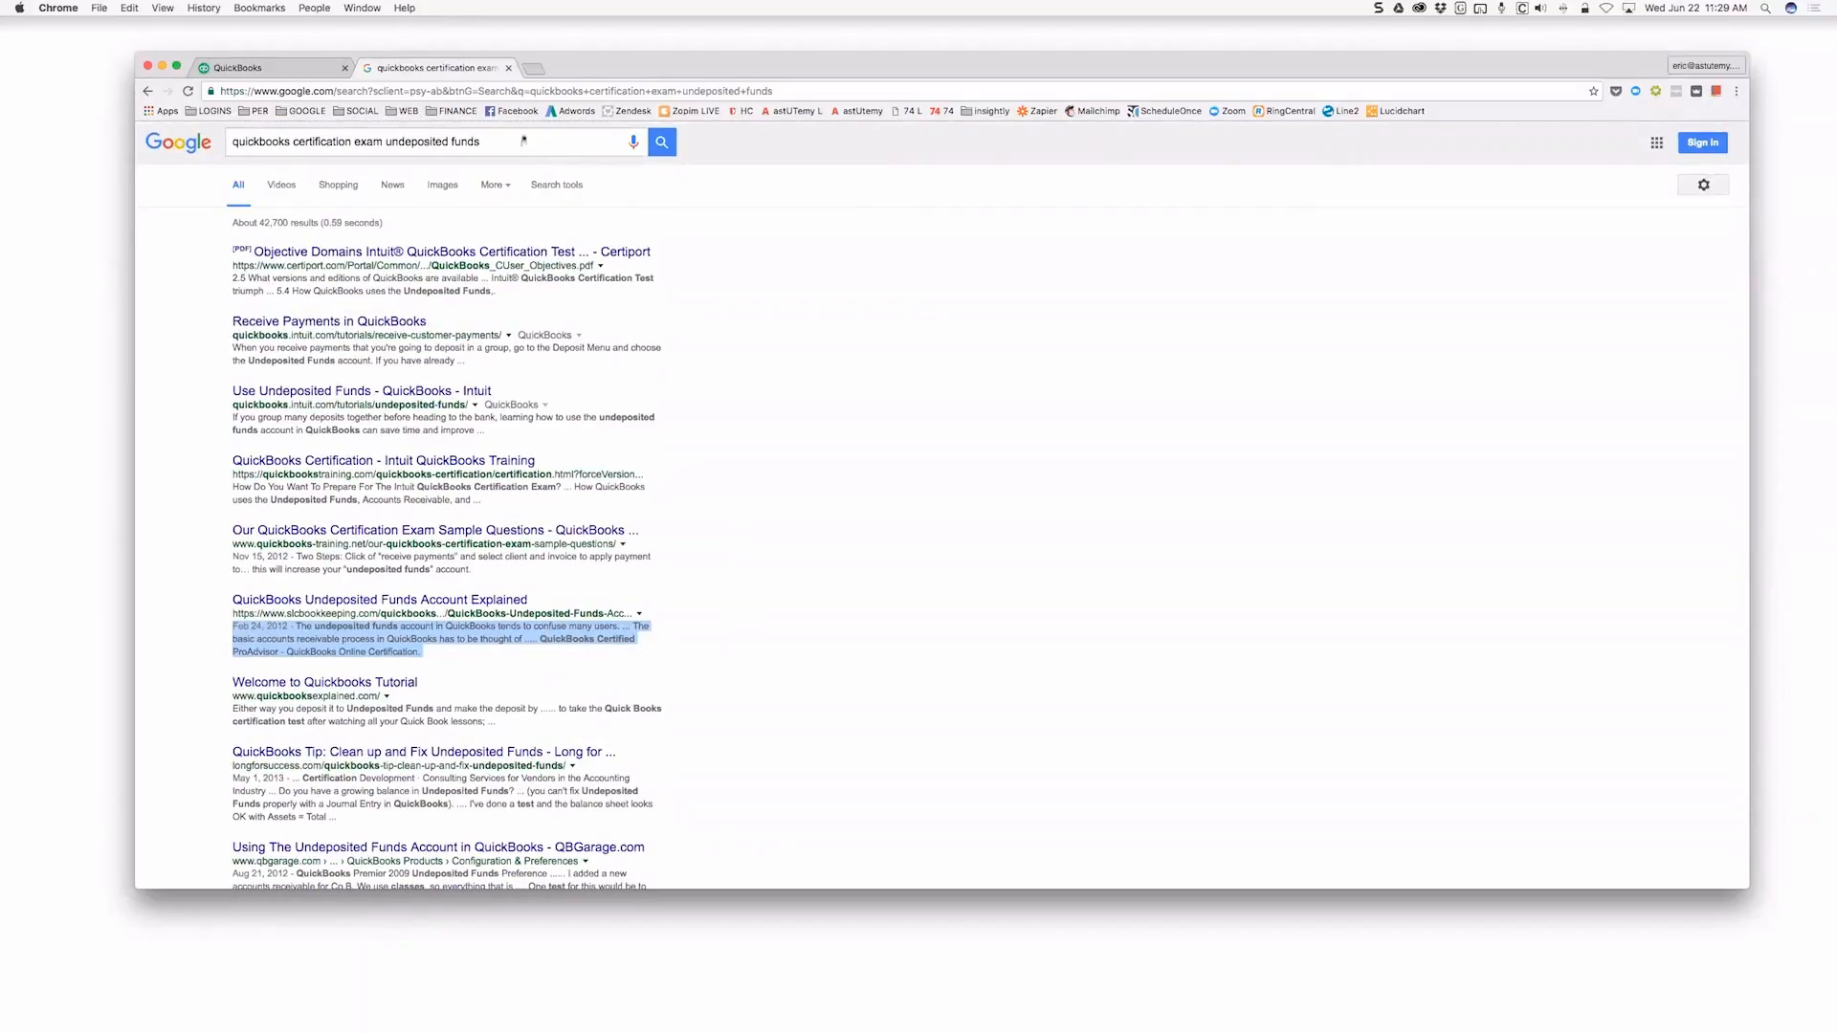
scroll(512, 375, down, 5)
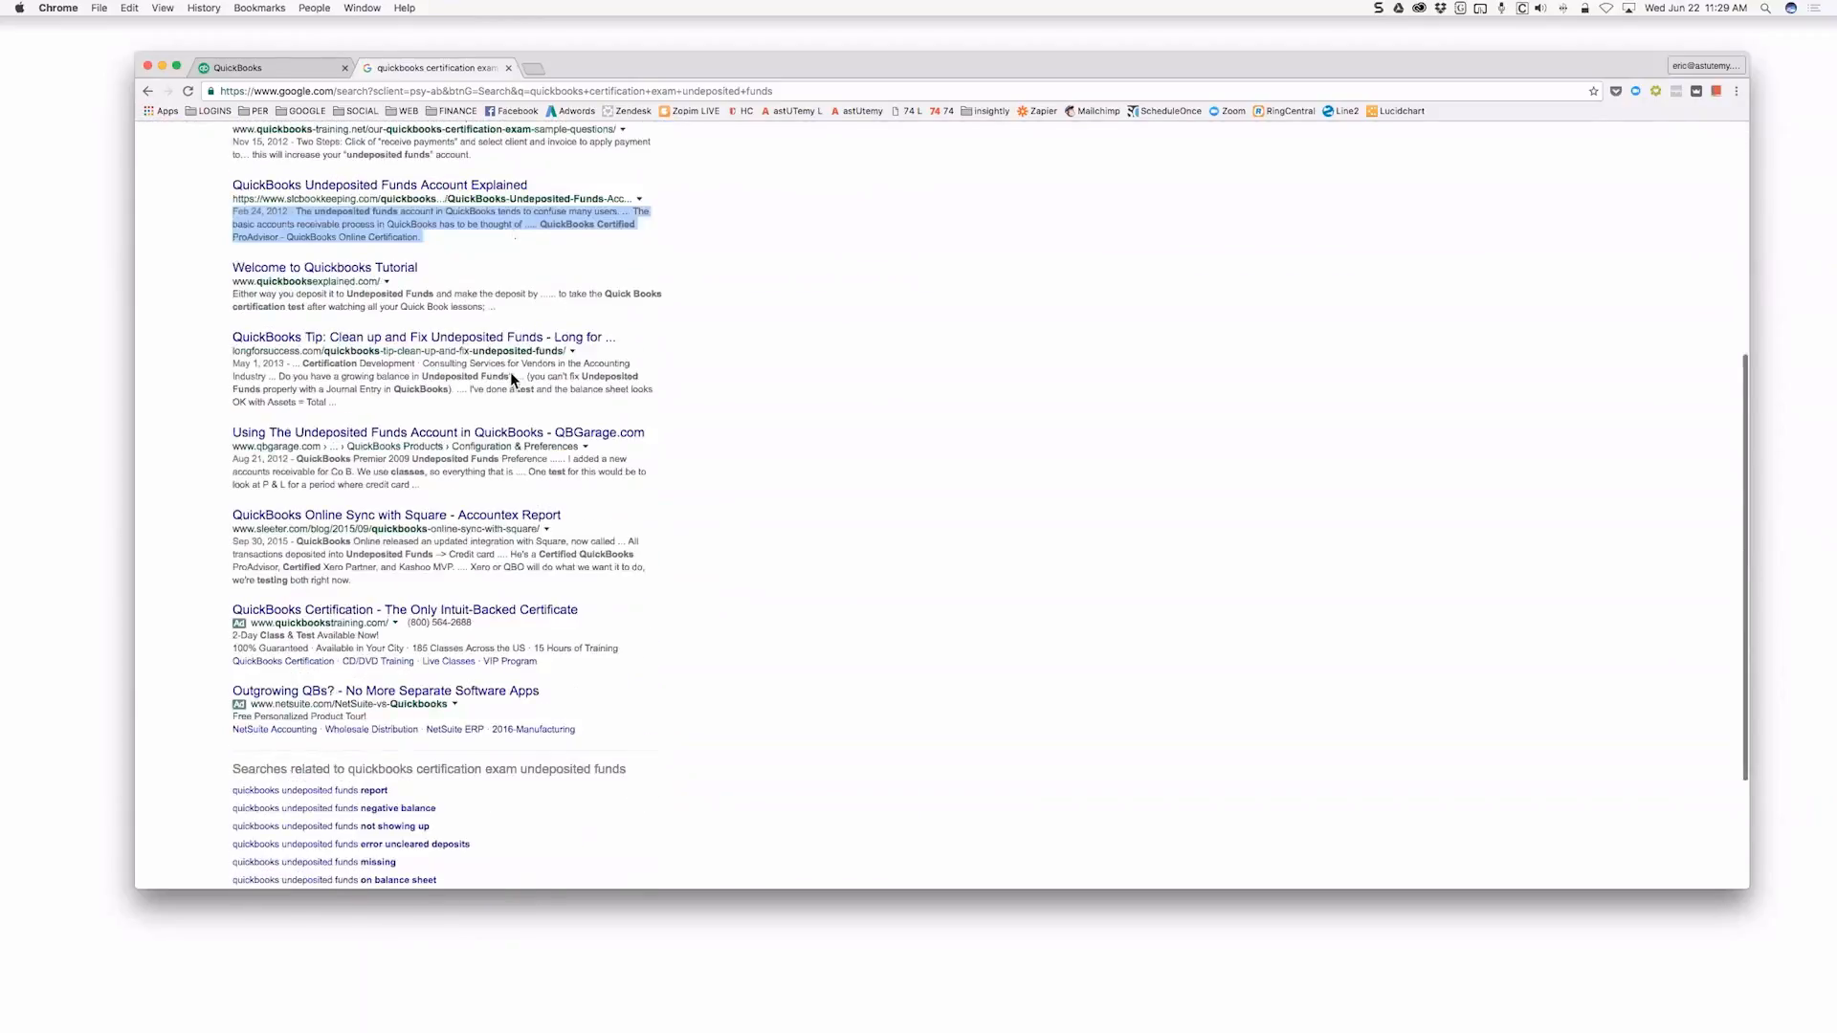
scroll(512, 380, down, 3)
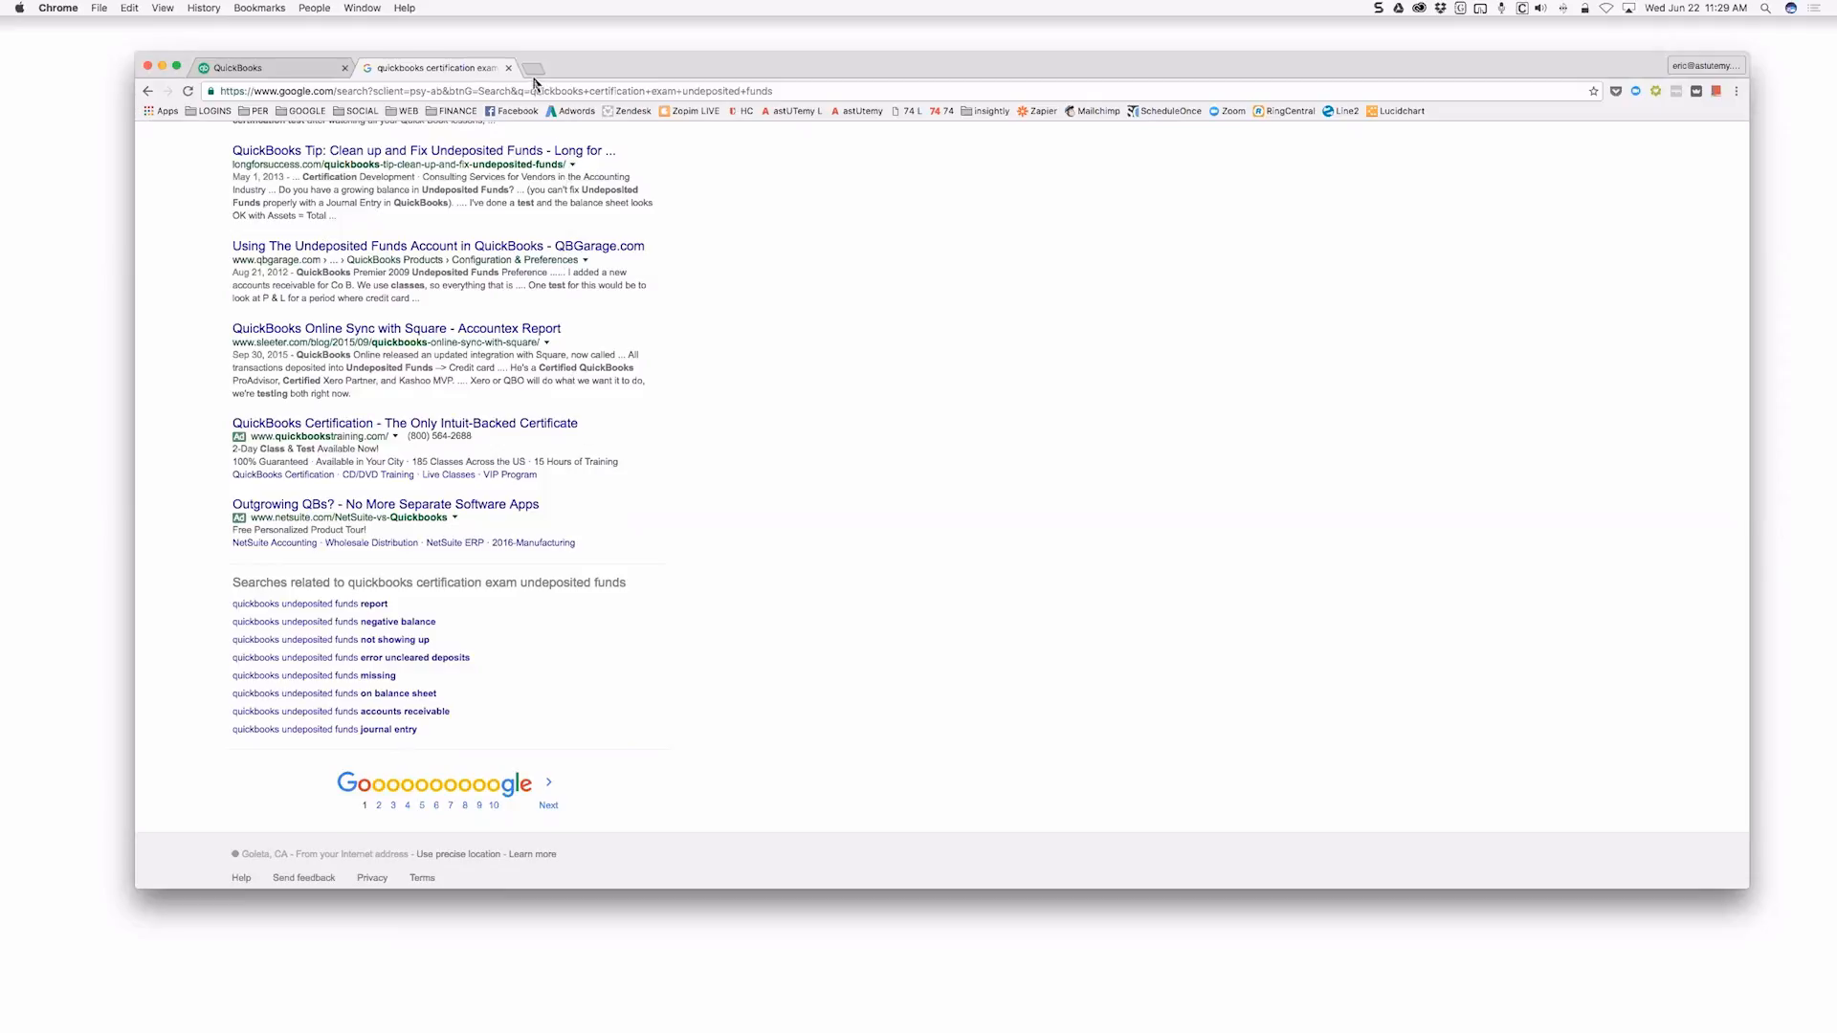
Search Google for "google search tips and tricks" using the suggested query
click(534, 92)
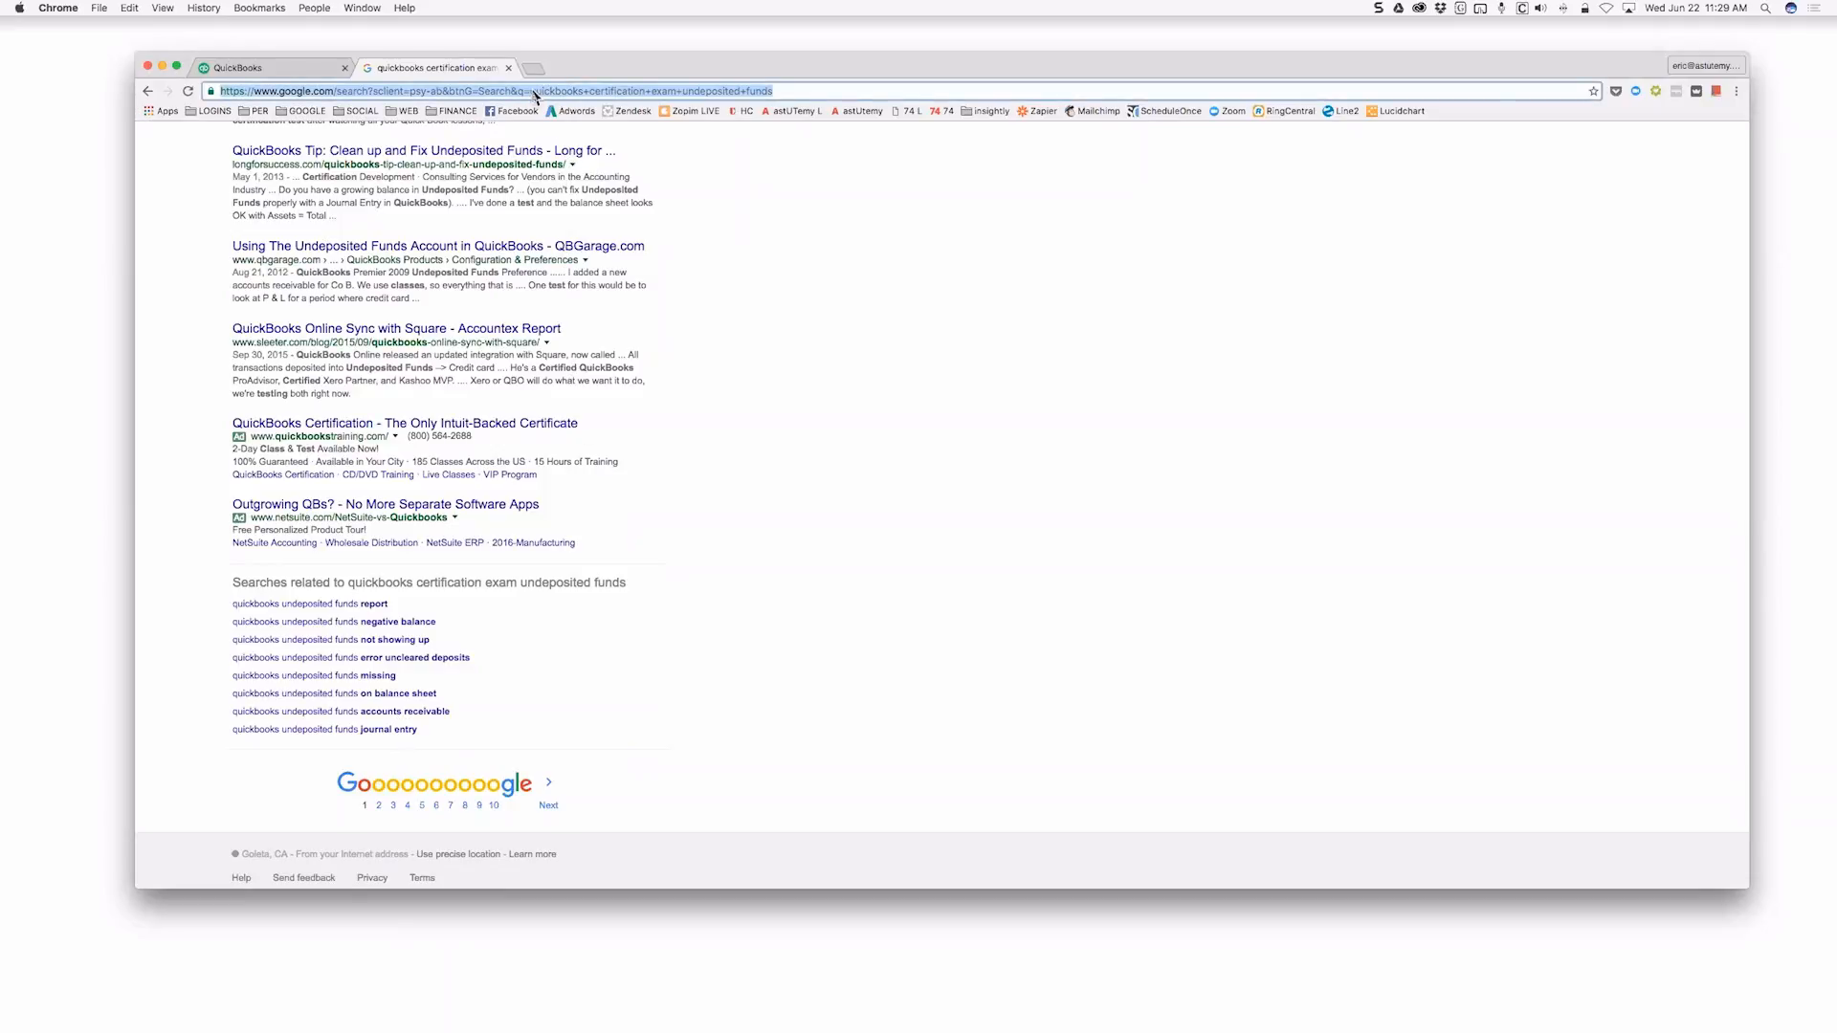
text(google search t)
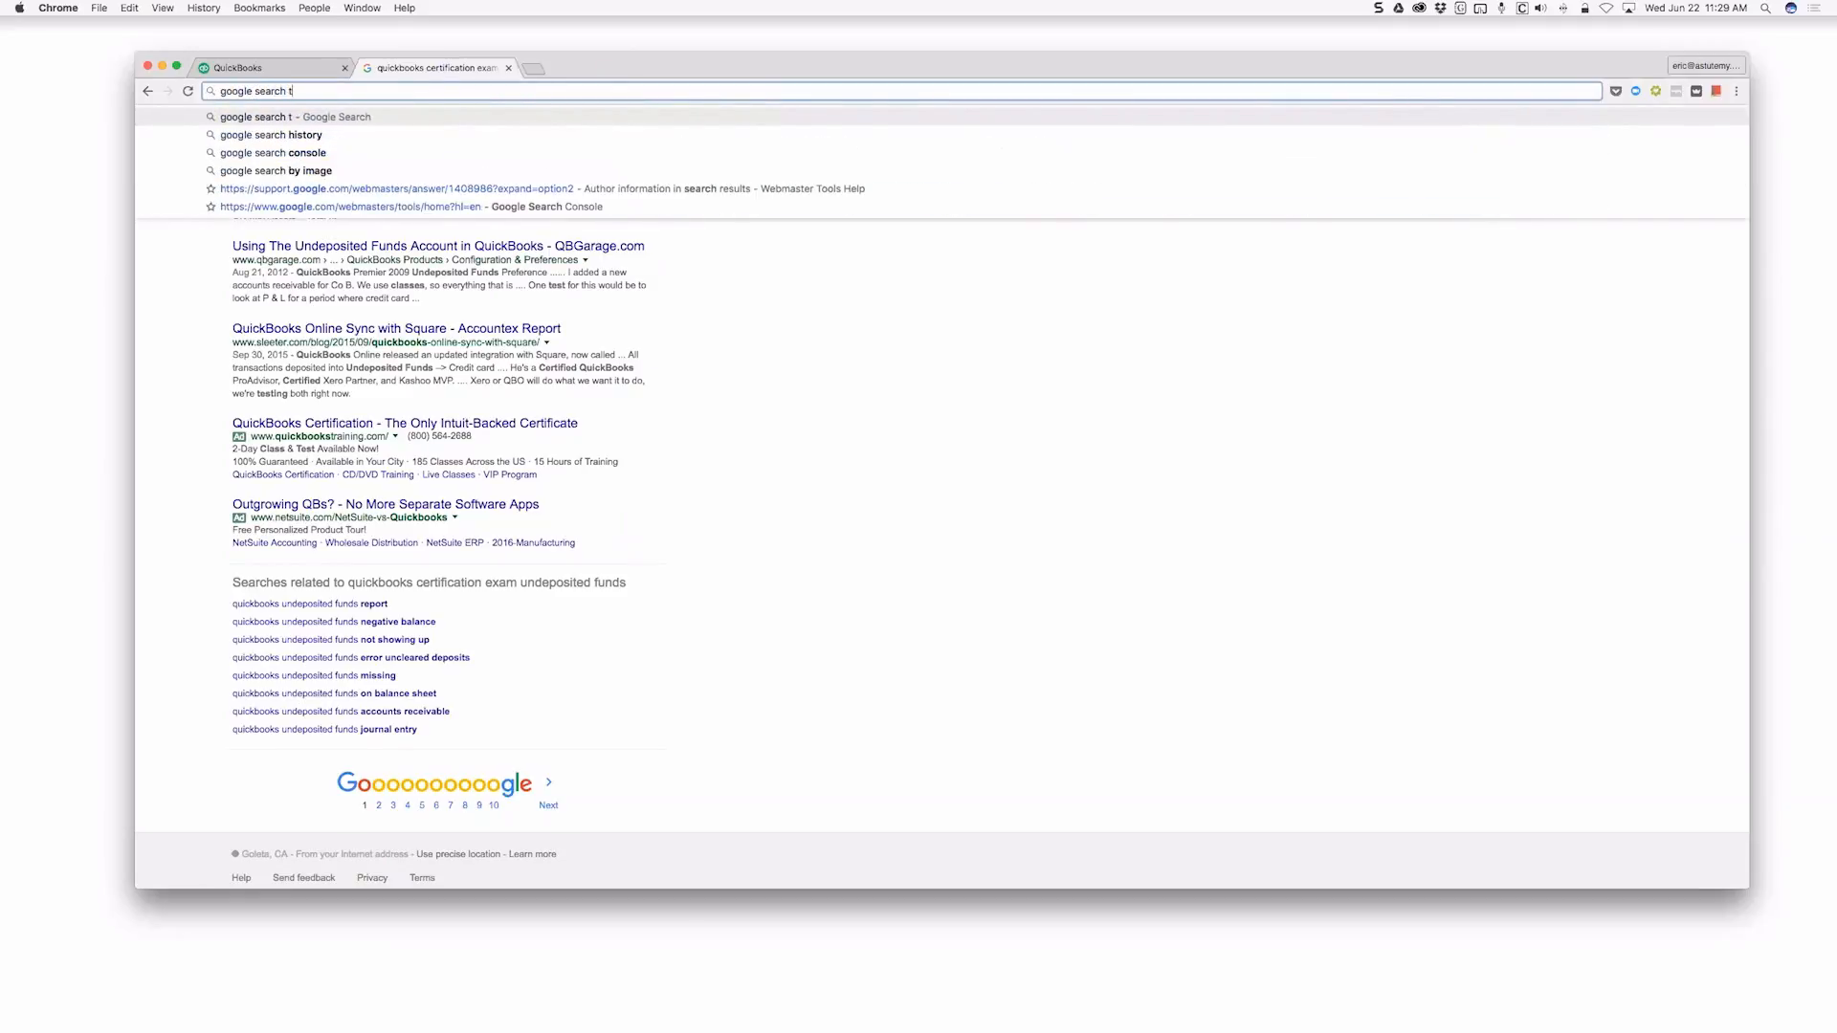
text(ips)
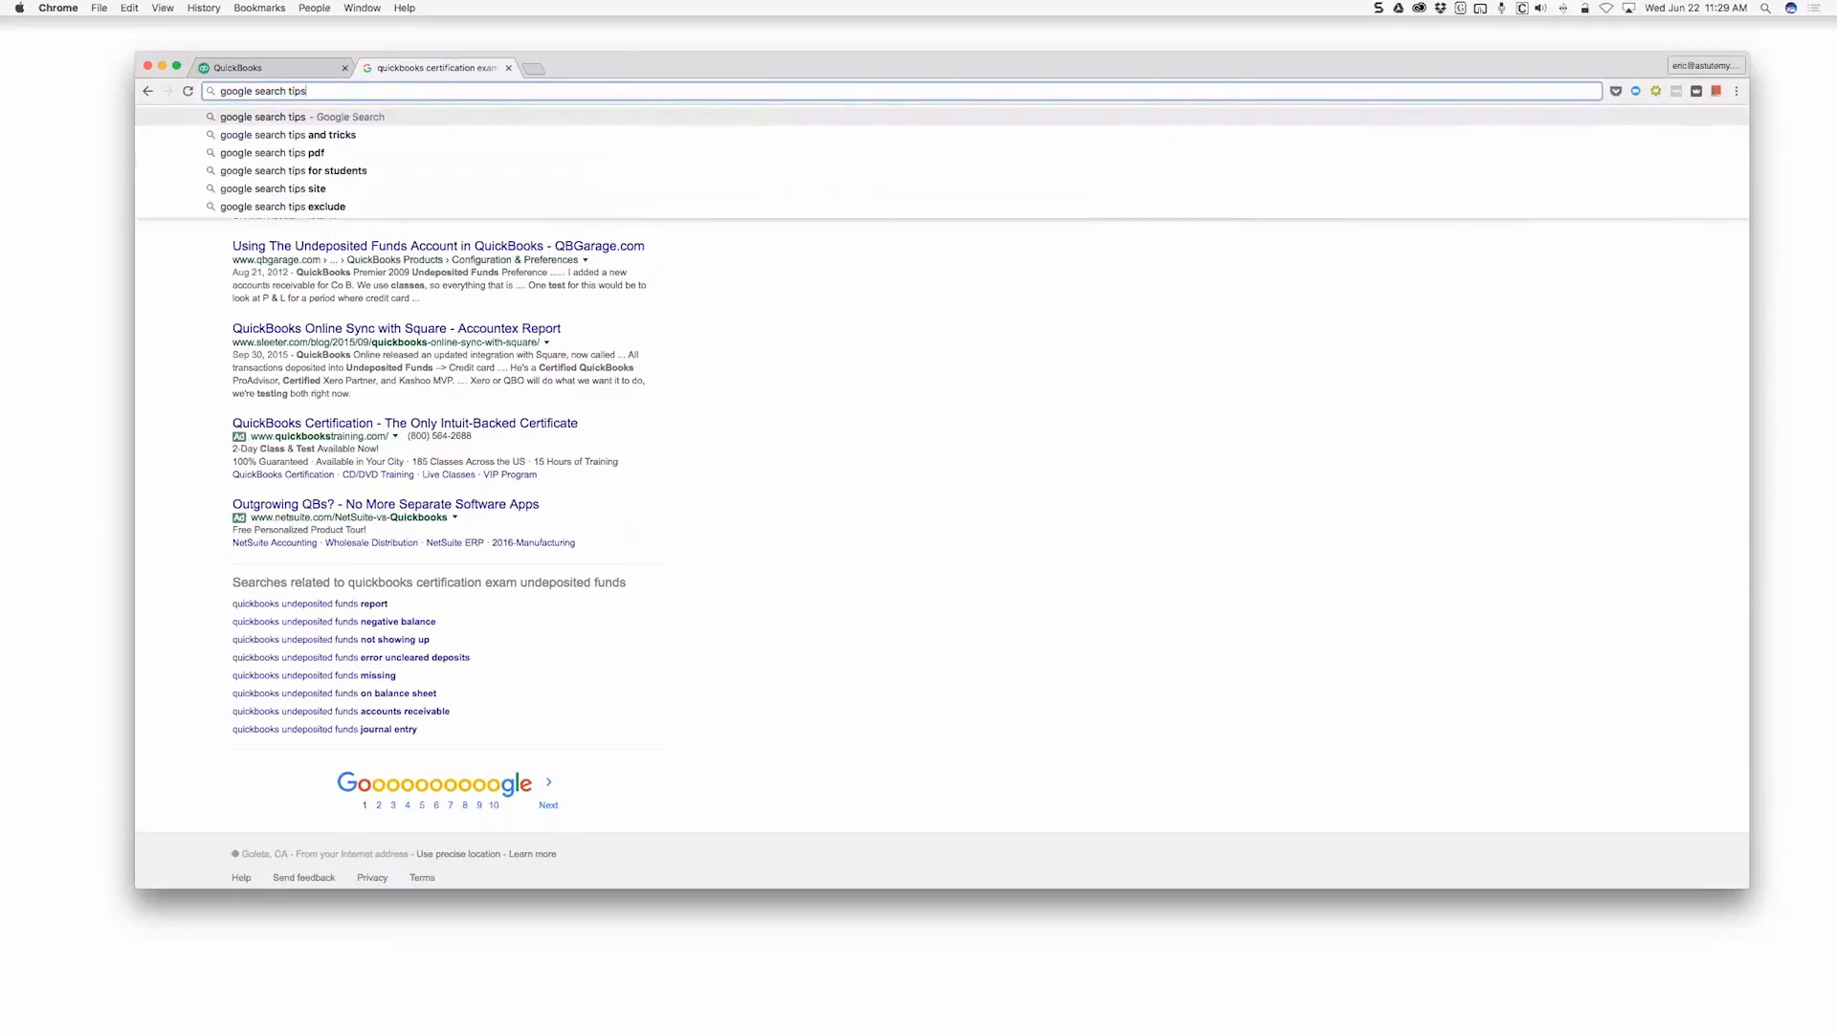
key(Down)
key(Return)
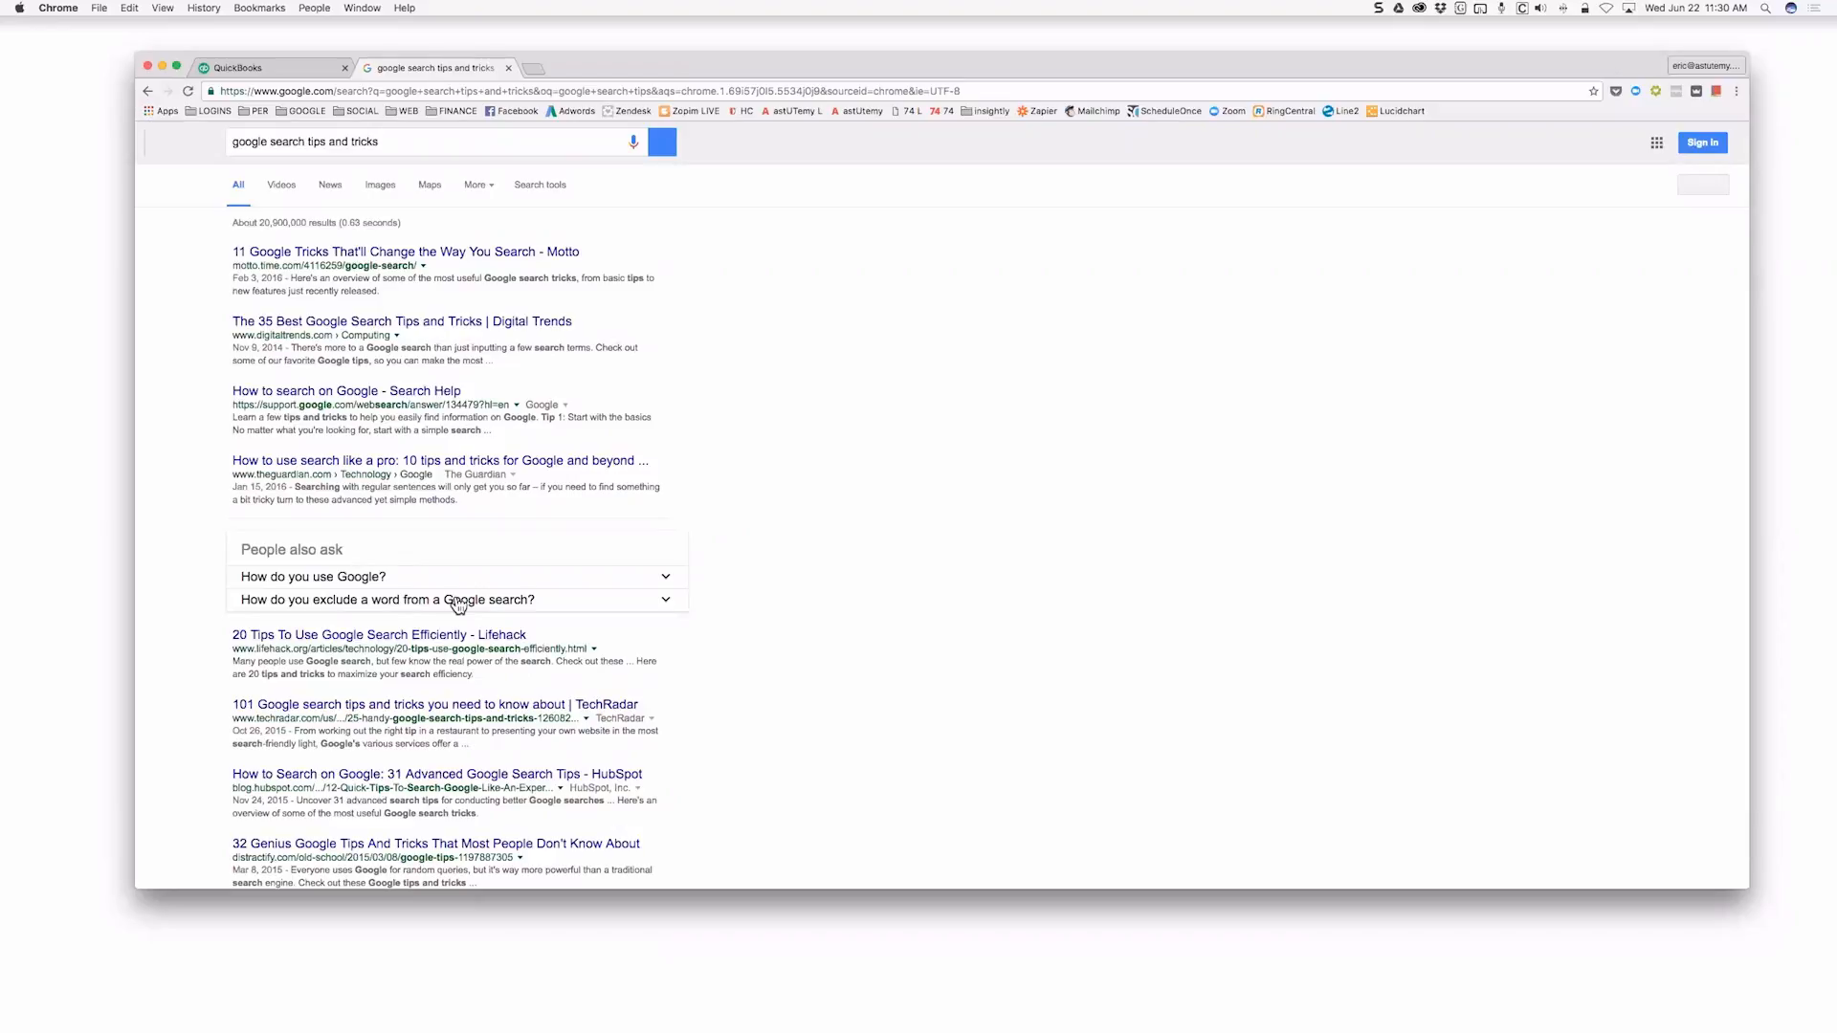
Open a new Chrome tab, switch to Safari, and load schoolofbookkeeping.com to look over its home page header and search box
click(533, 69)
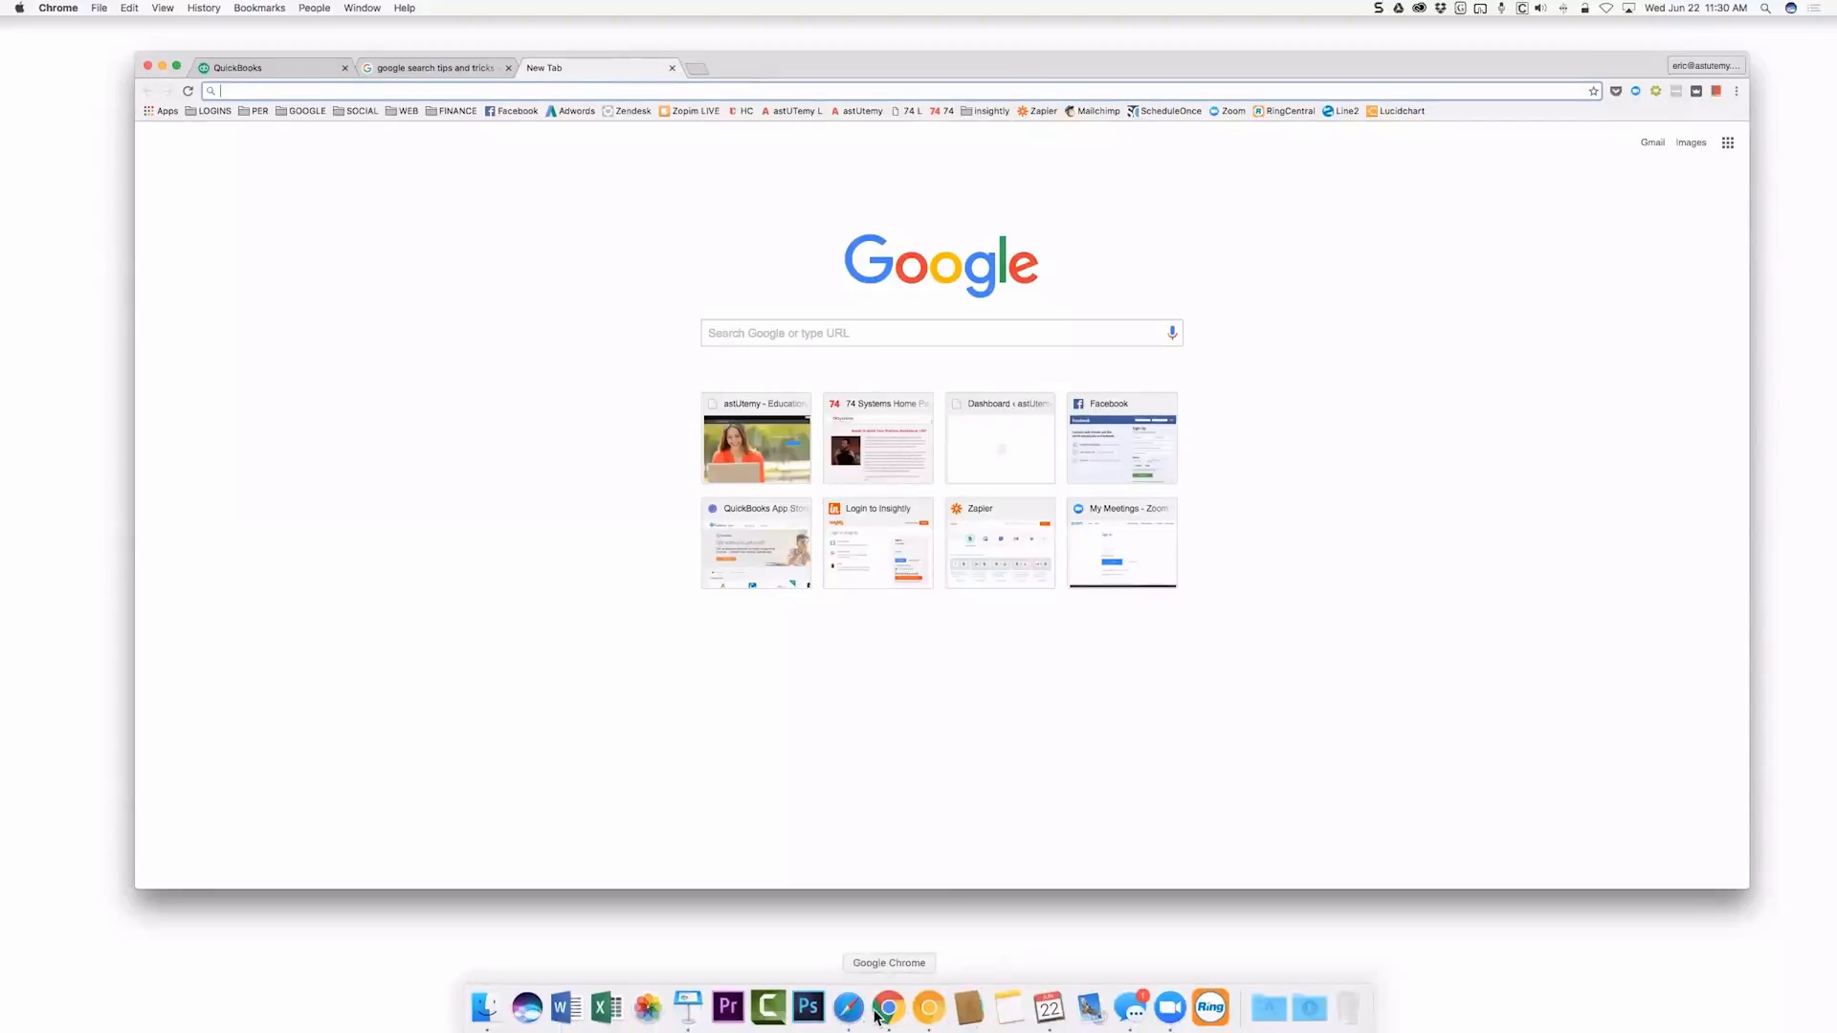
click(847, 1008)
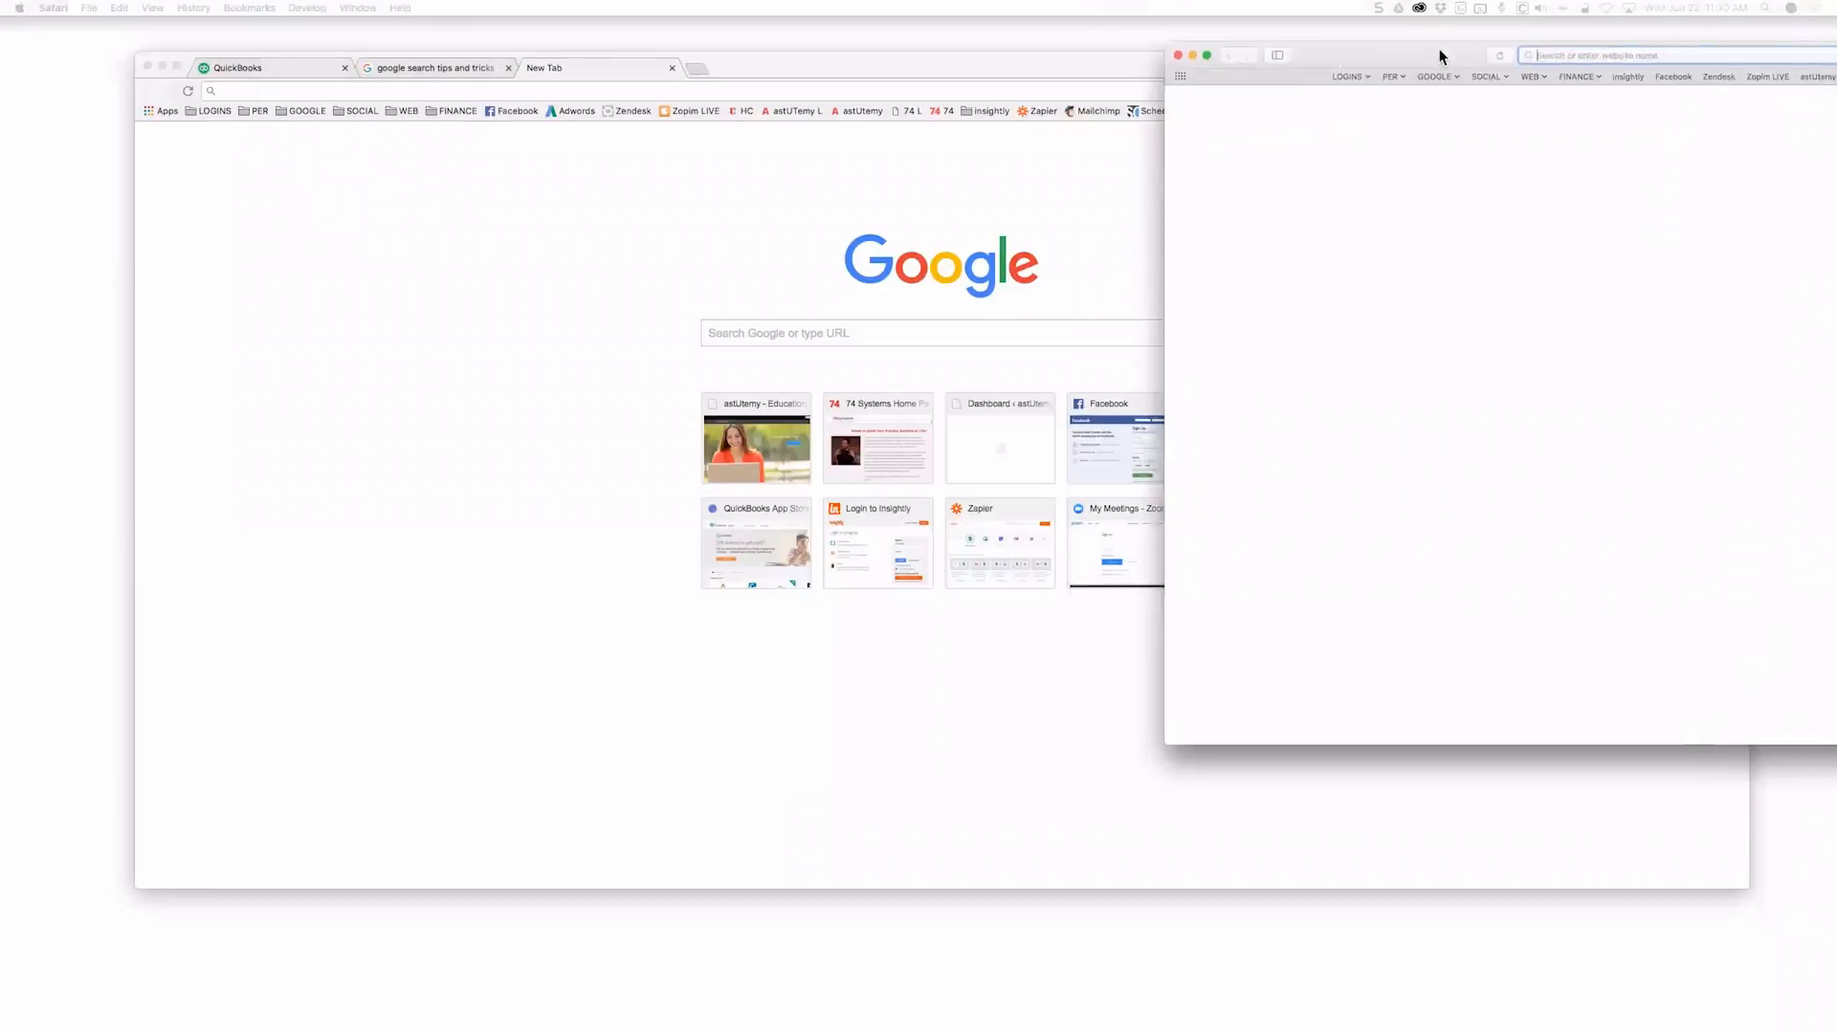
drag(1442, 54, 650, 126)
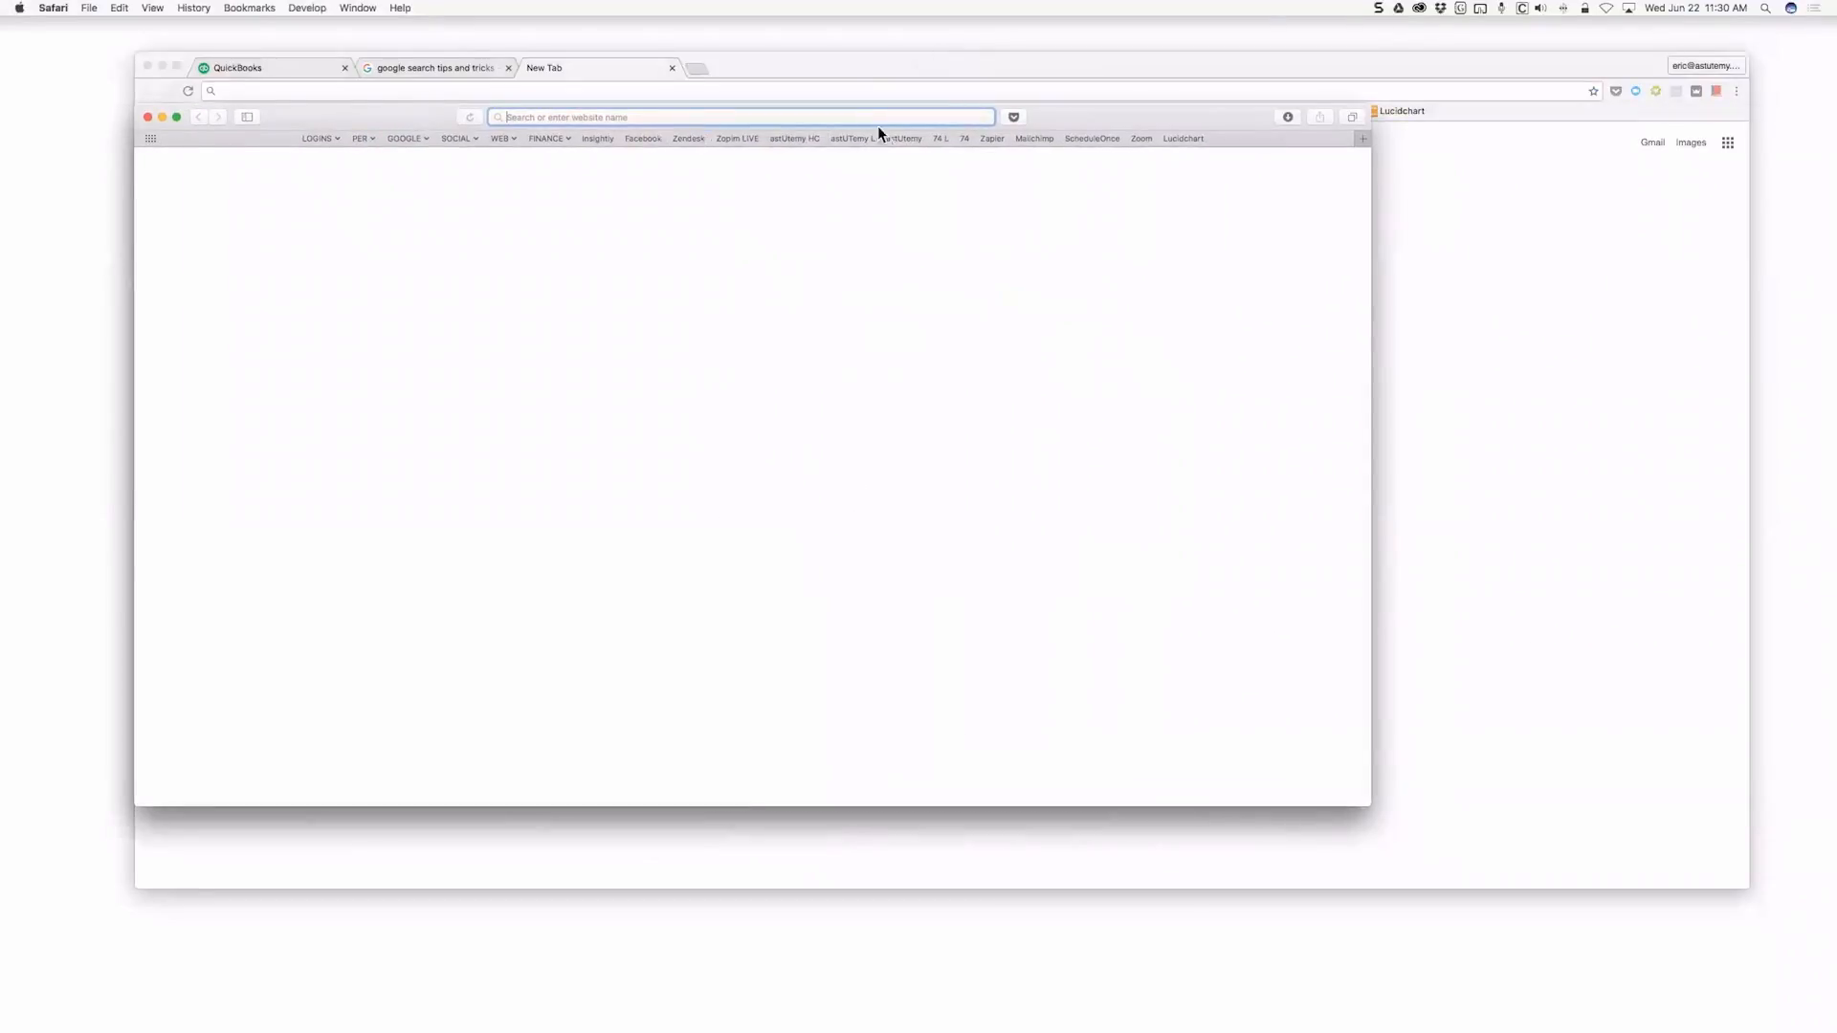
text(schoolofbookkeeping.com)
key(Return)
drag(1071, 119, 1246, 101)
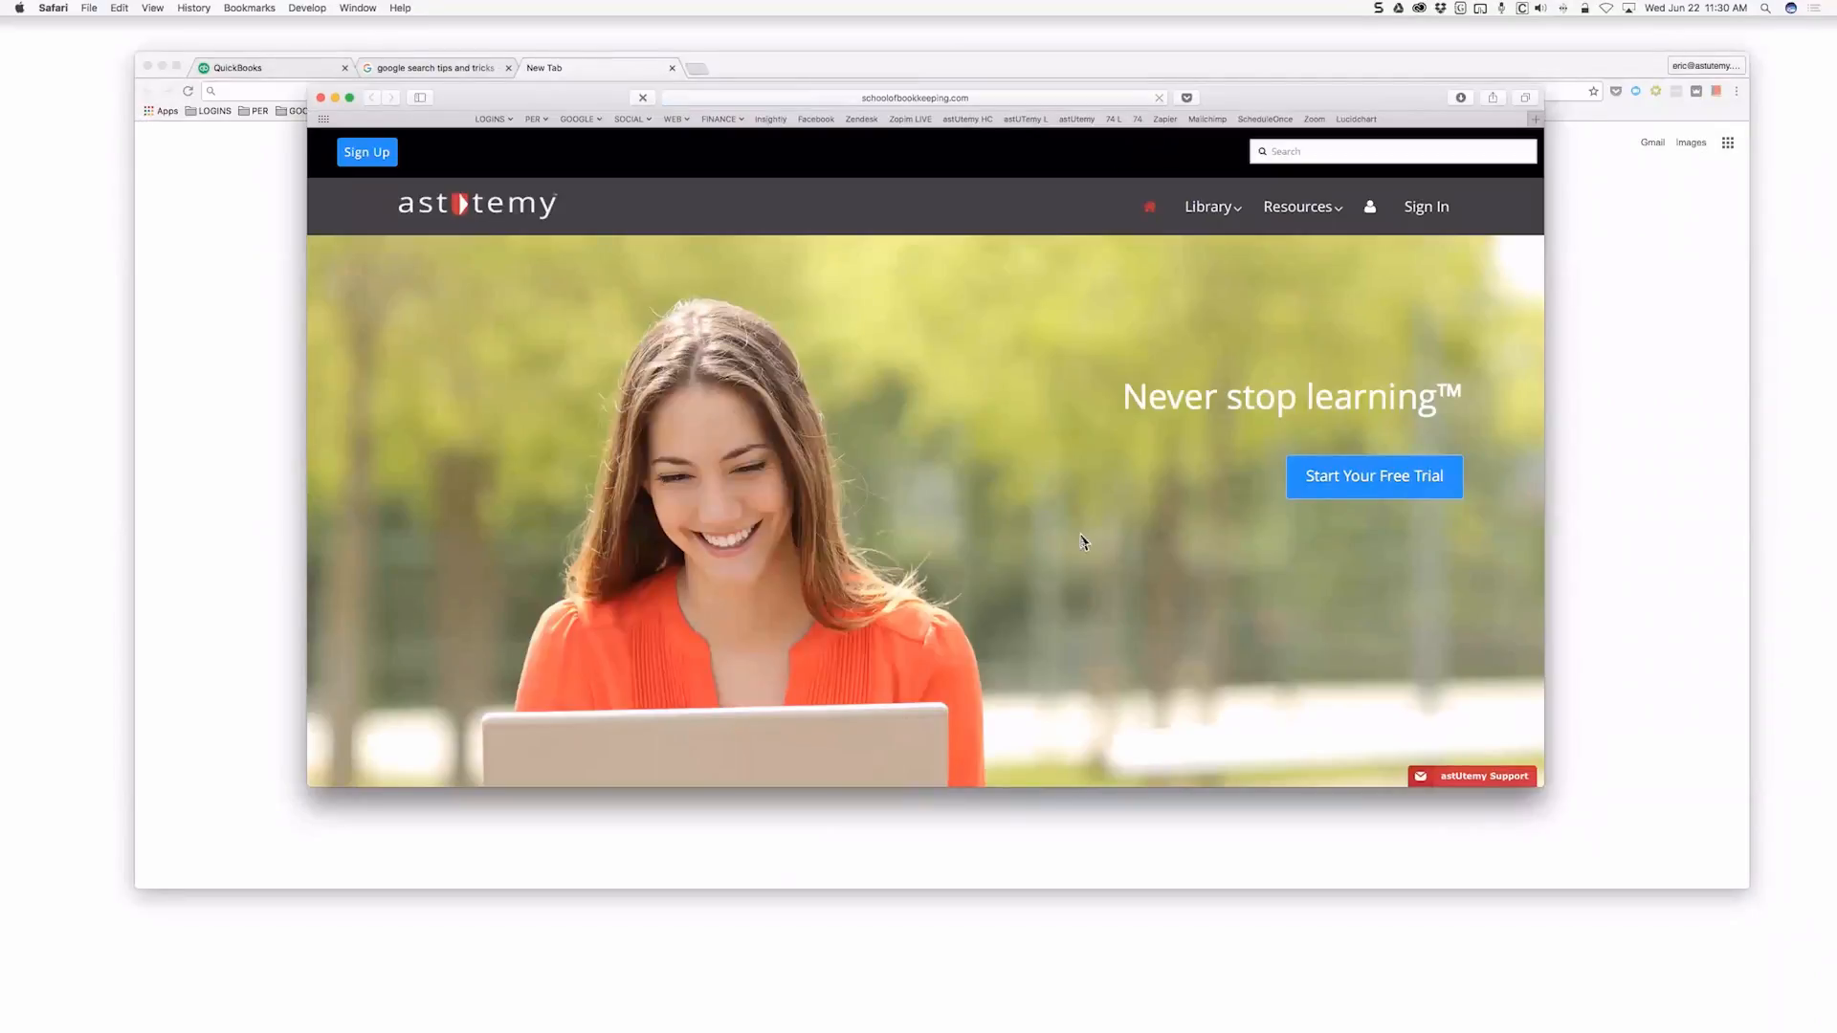
scroll(1084, 542, down, 3)
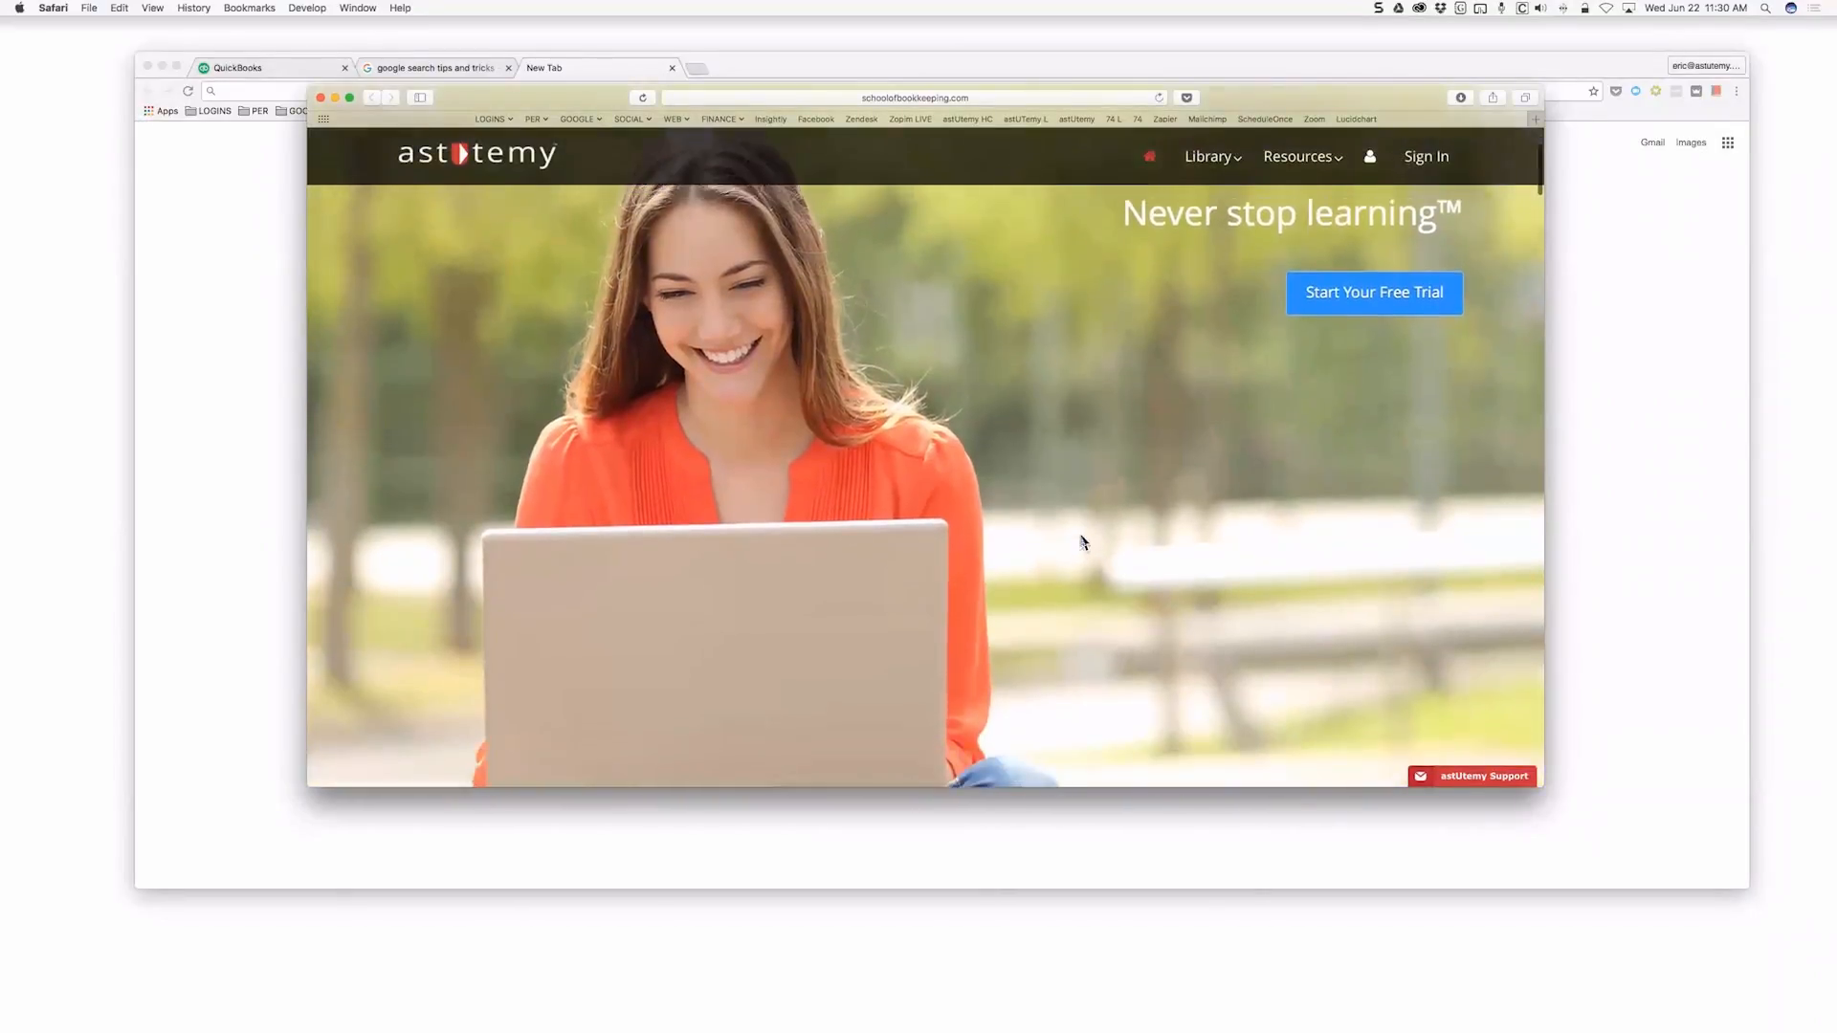
scroll(1084, 542, up, 3)
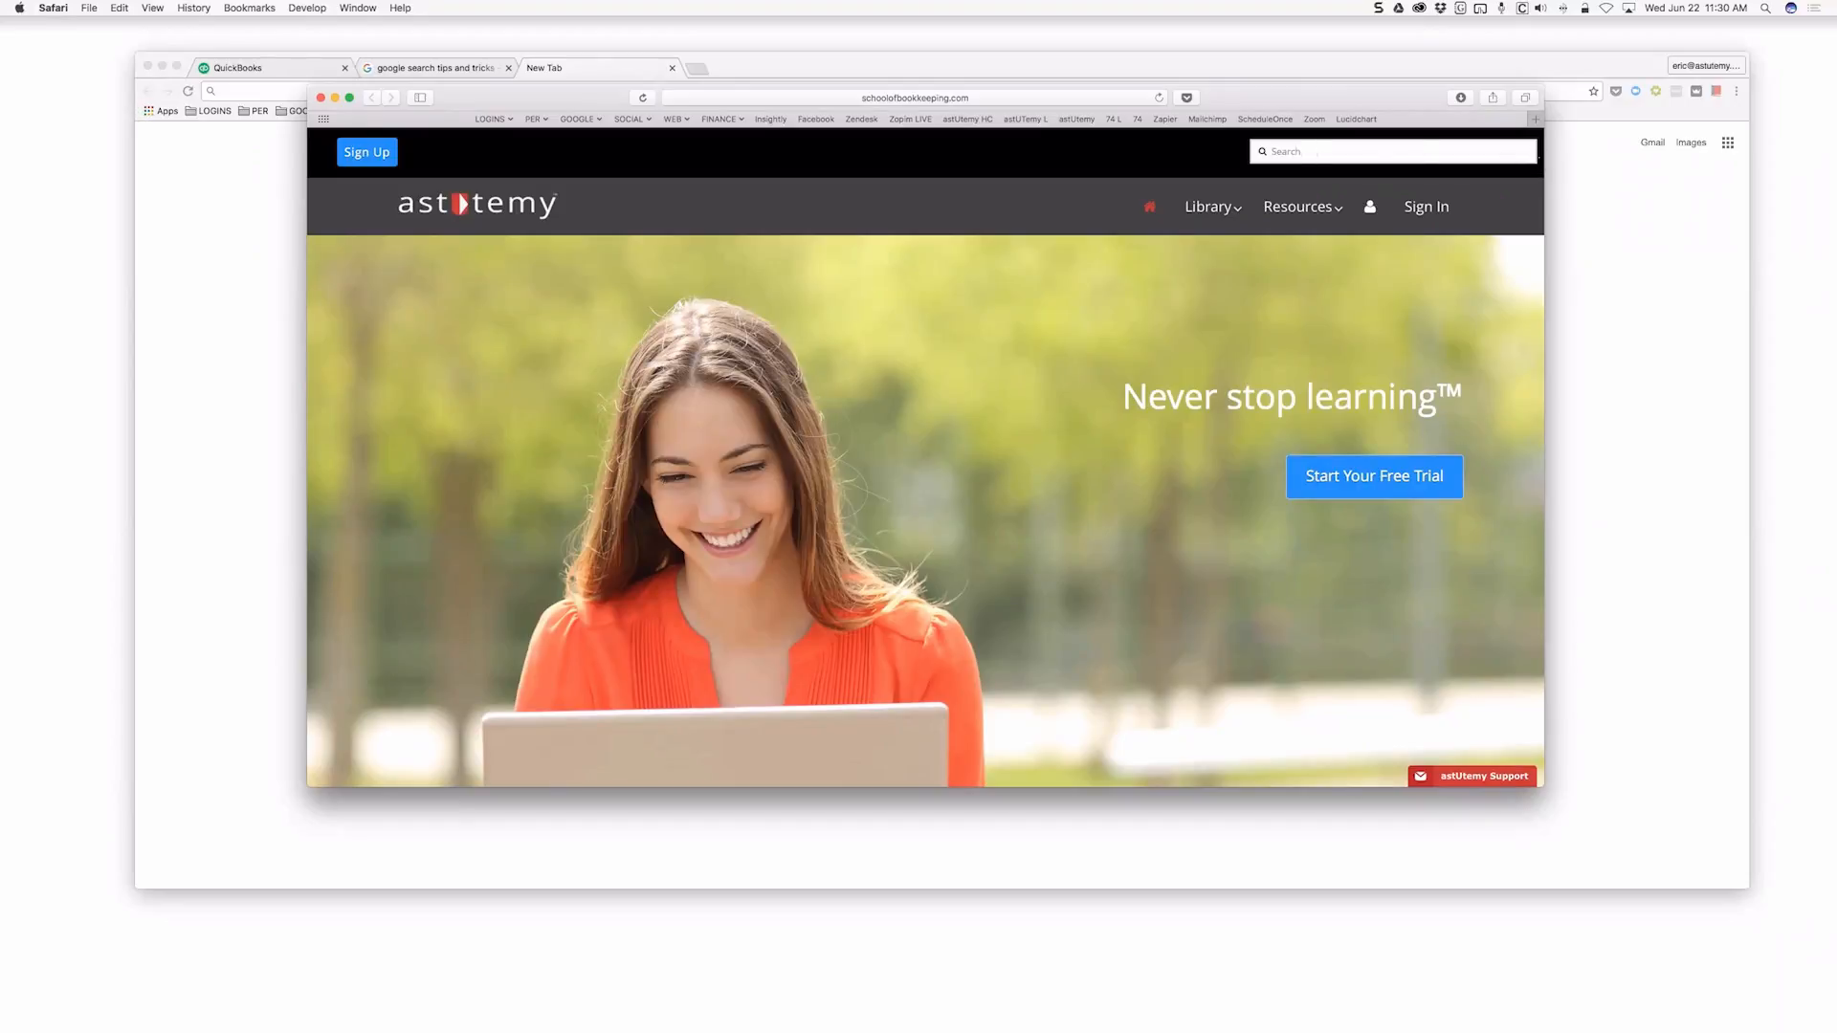
Switch back to Chrome and search Google for "searchform padding topbar x theme" in the new tab
click(1578, 209)
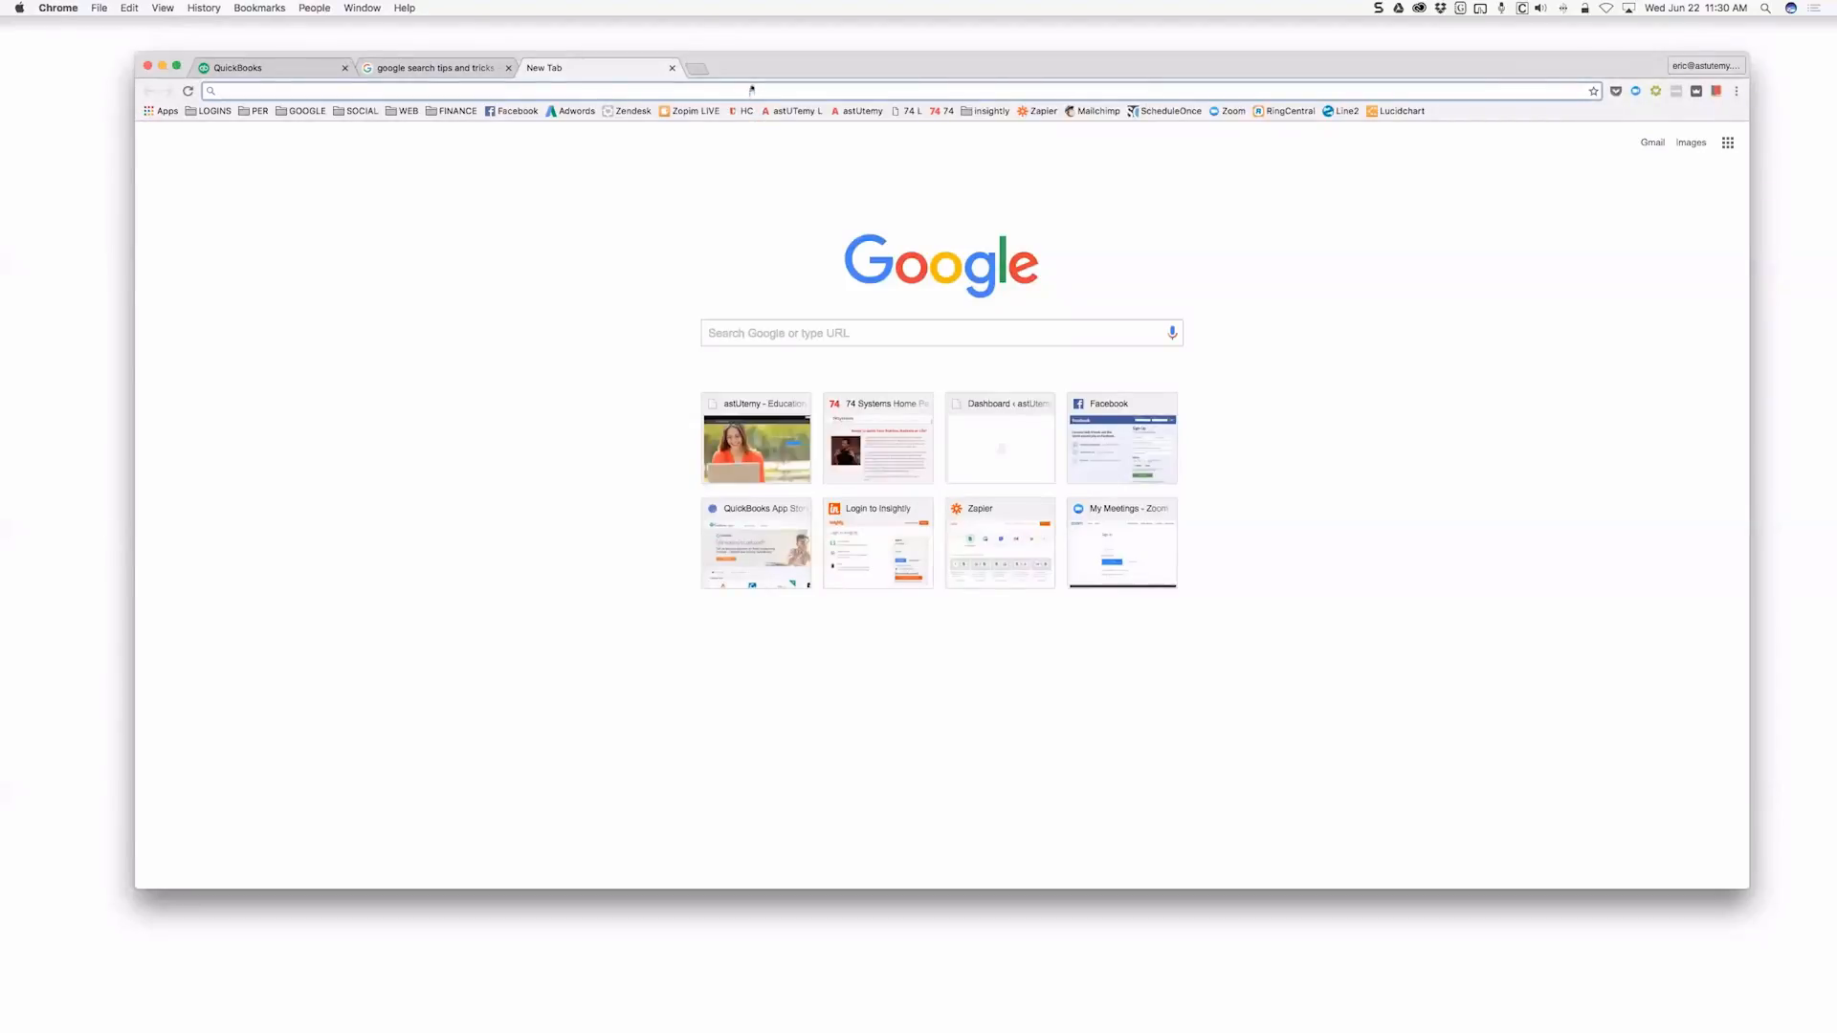
text(searchform)
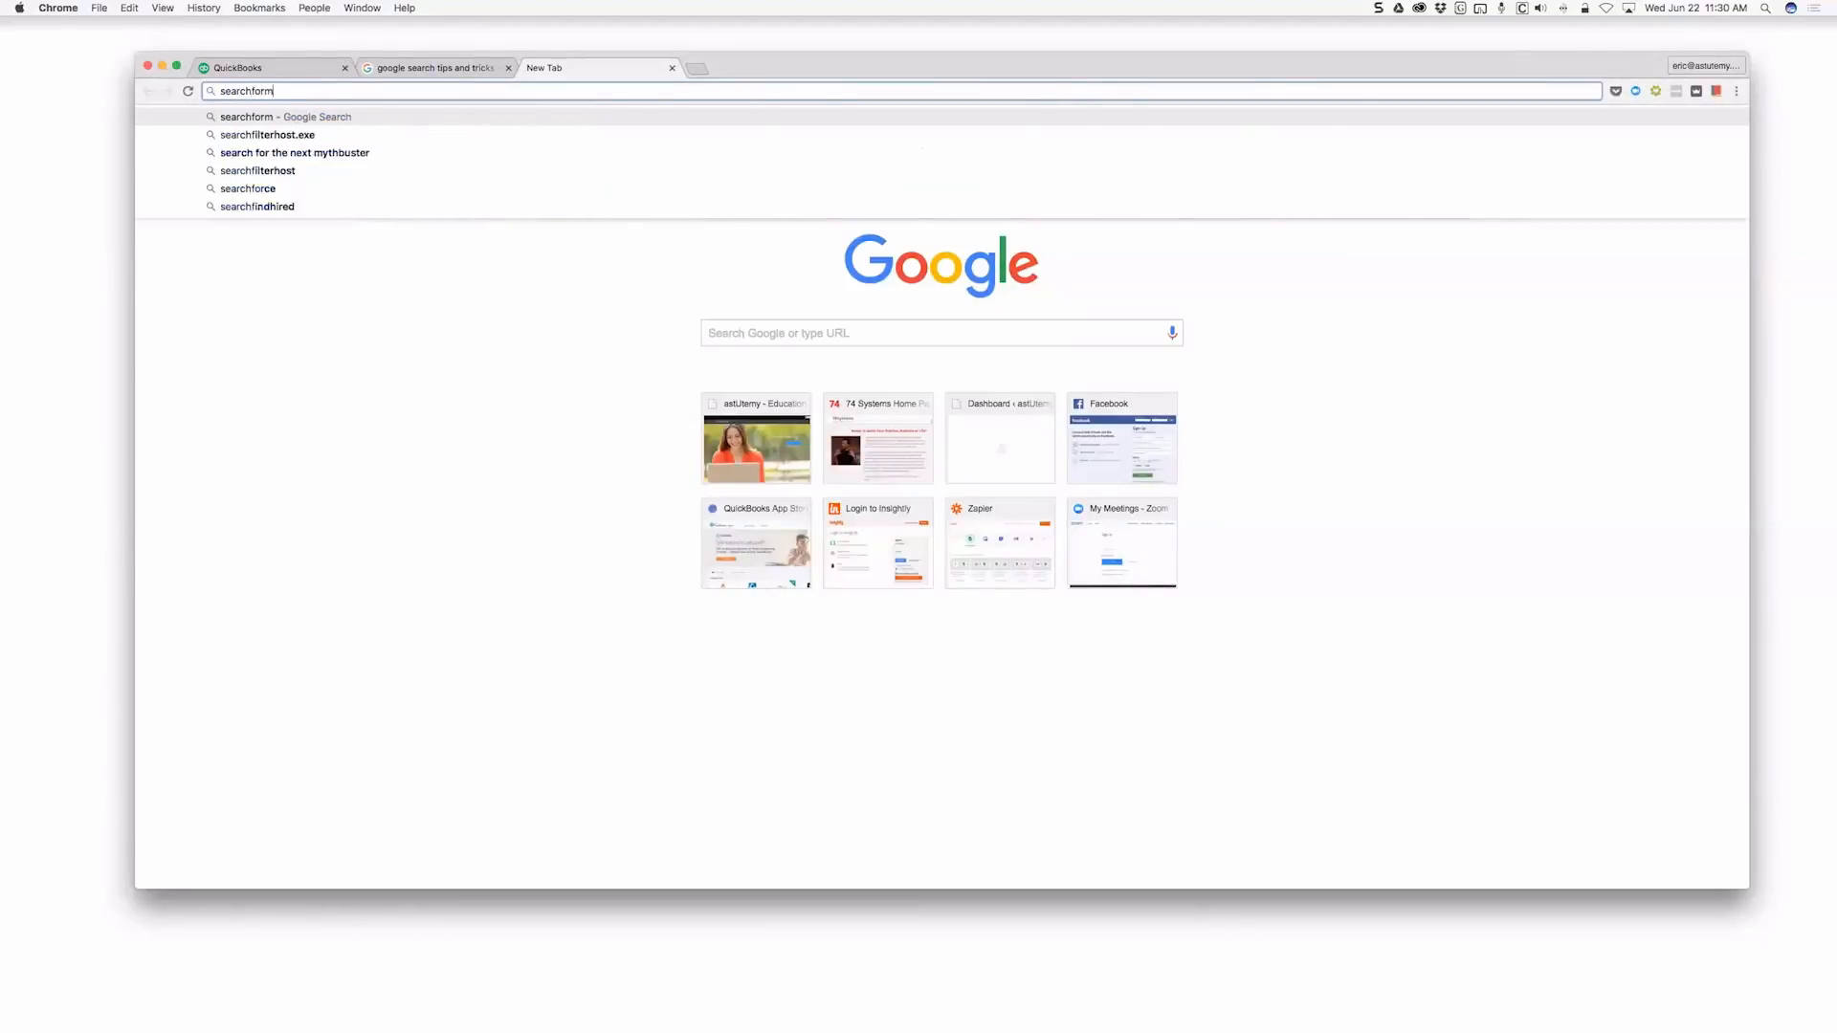
text( padding)
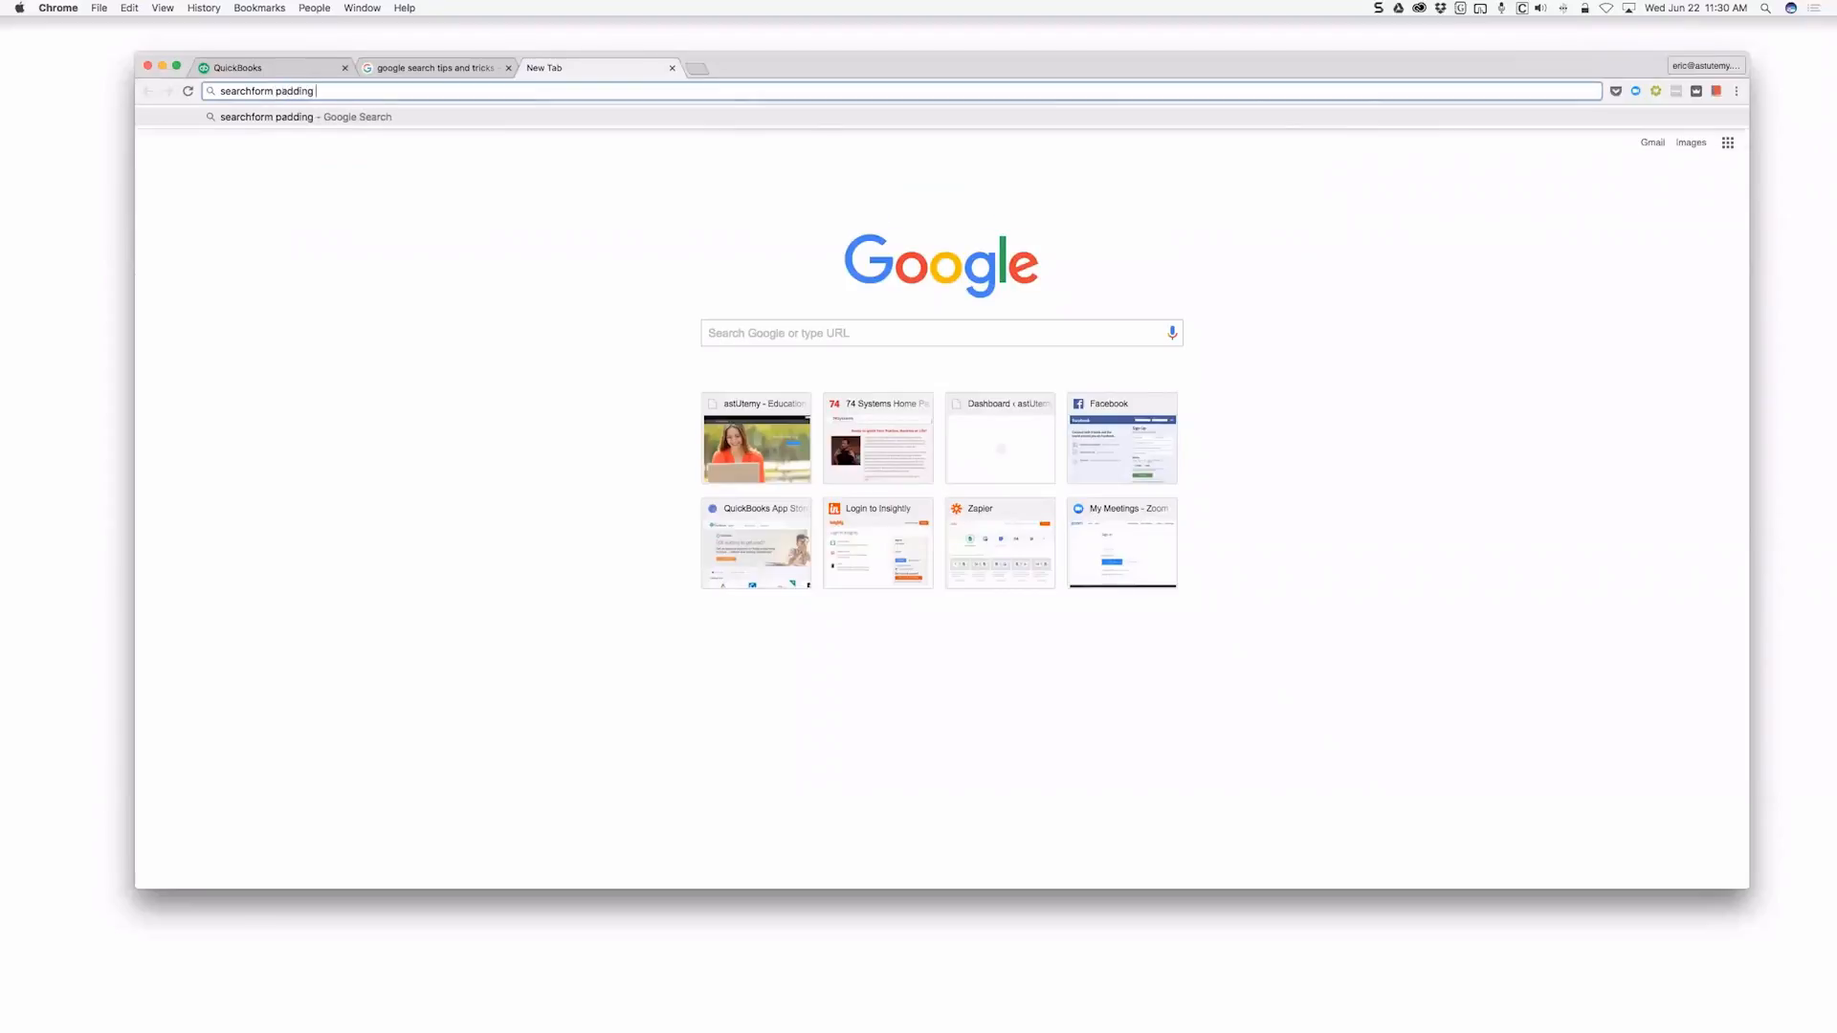
text( topbar x)
text( theme)
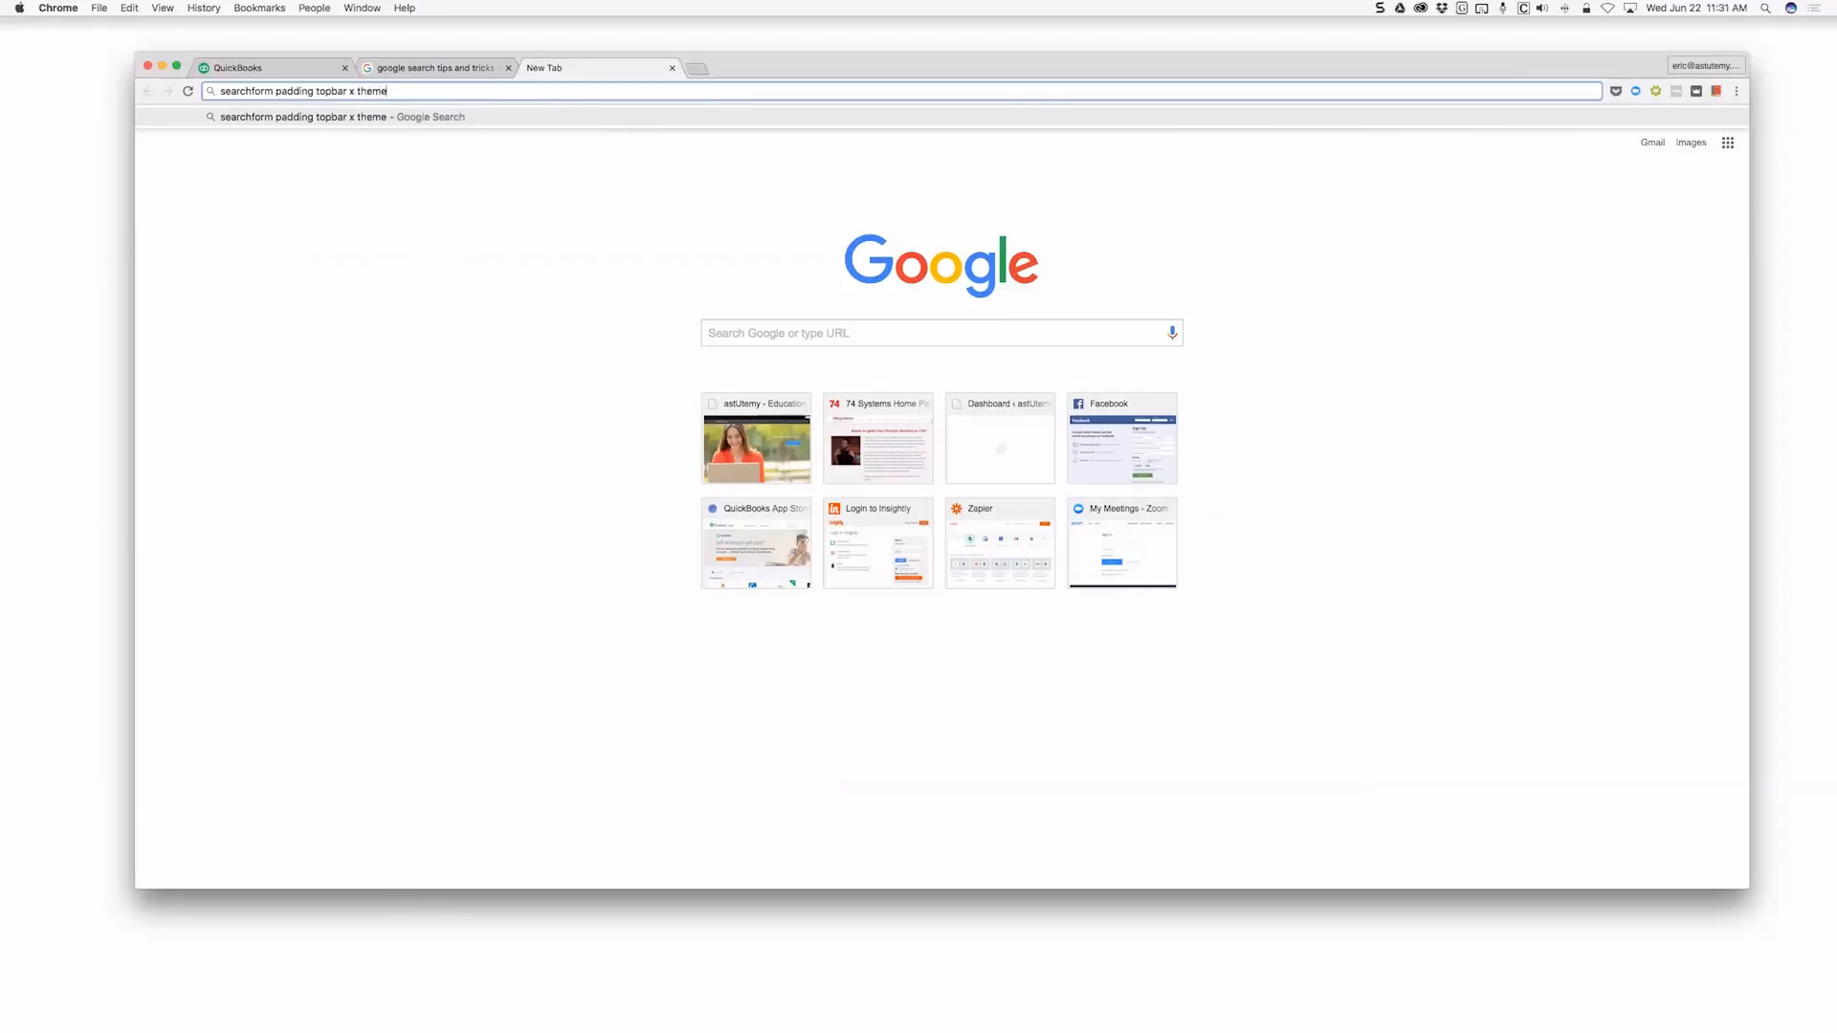
key(Return)
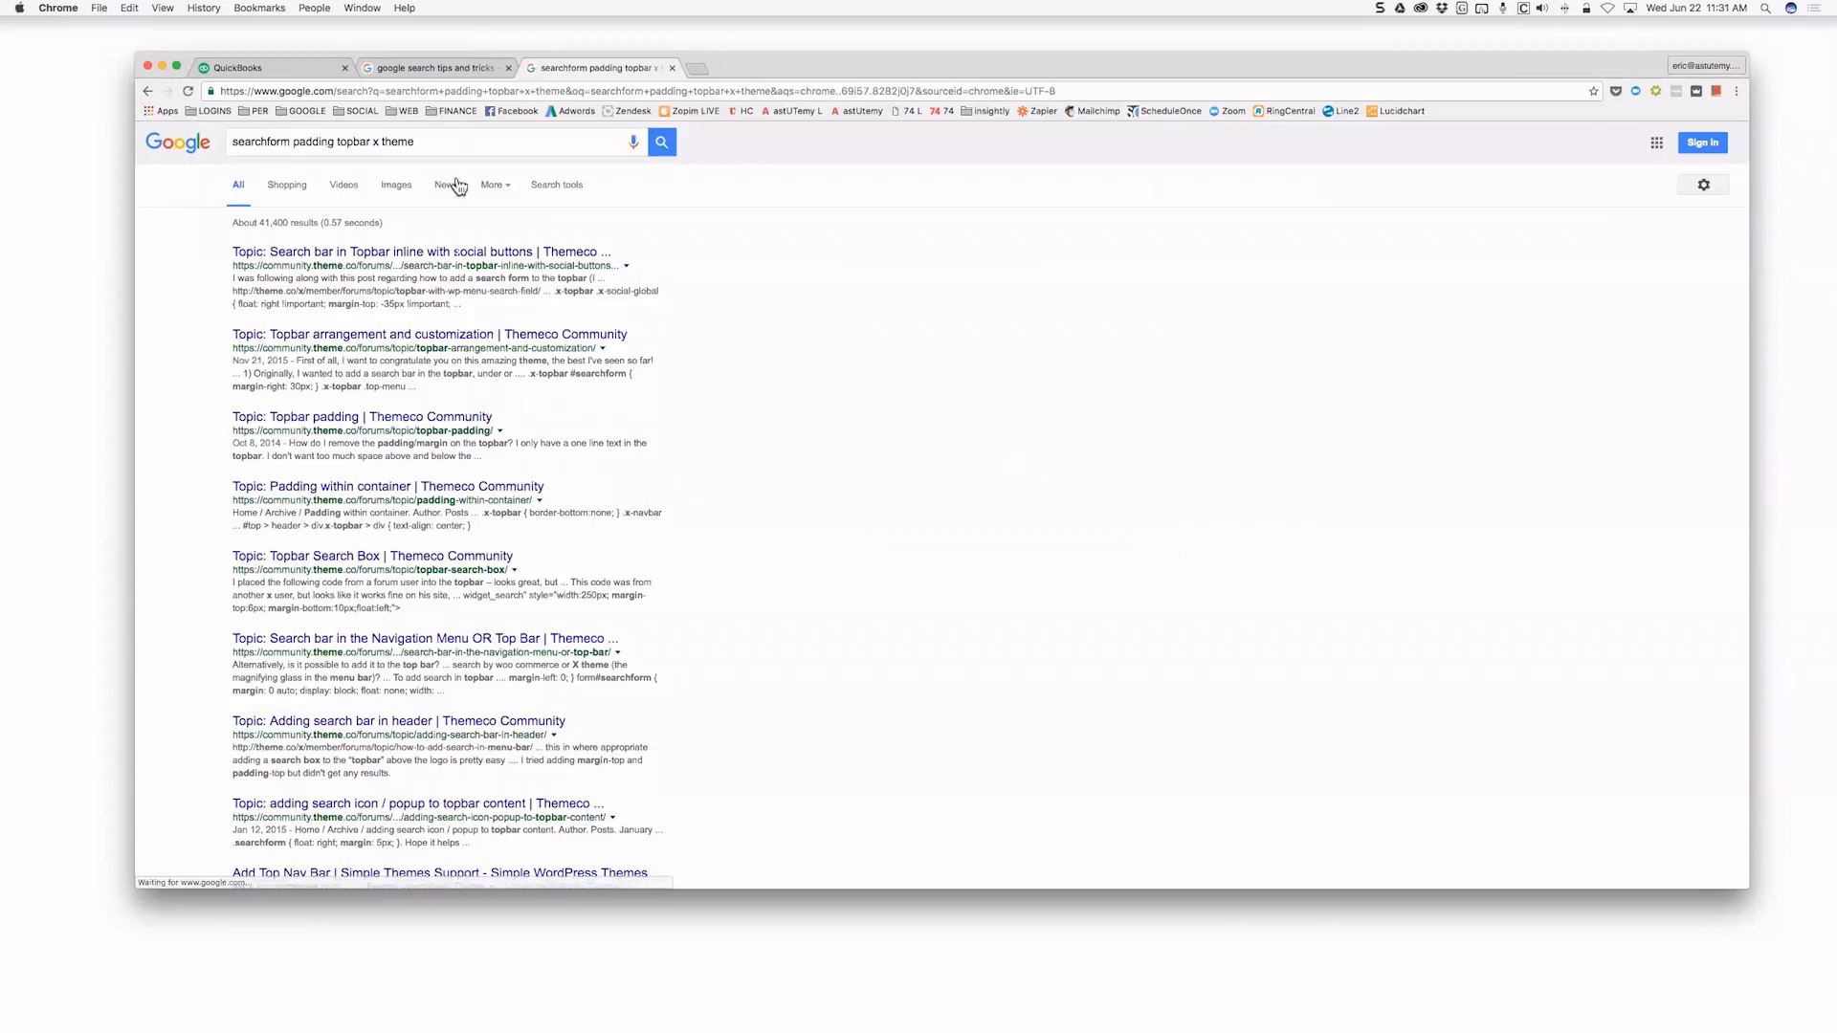
Open the "Topbar Search Box" Themeco Community topic, read its replies, and highlight the ".masthead-inline .x-navbar .sub-menu {" code line
click(418, 562)
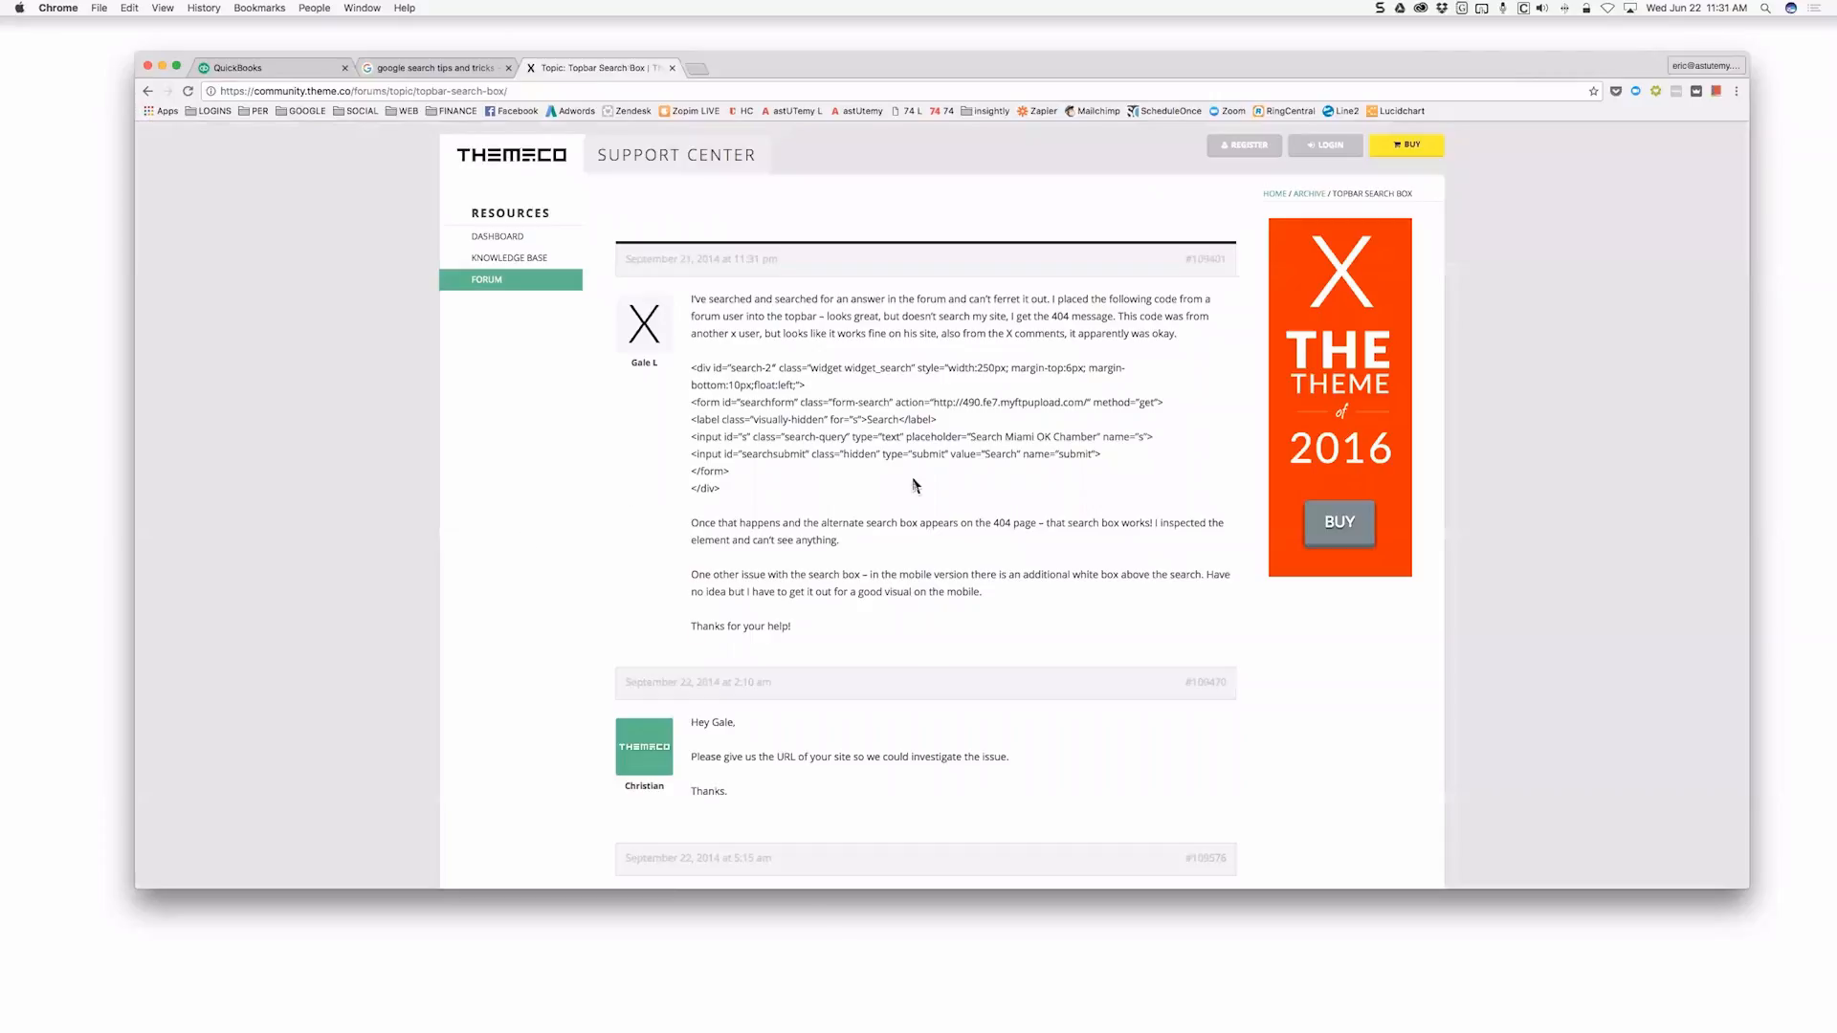
scroll(914, 485, down, 3)
scroll(914, 485, down, 5)
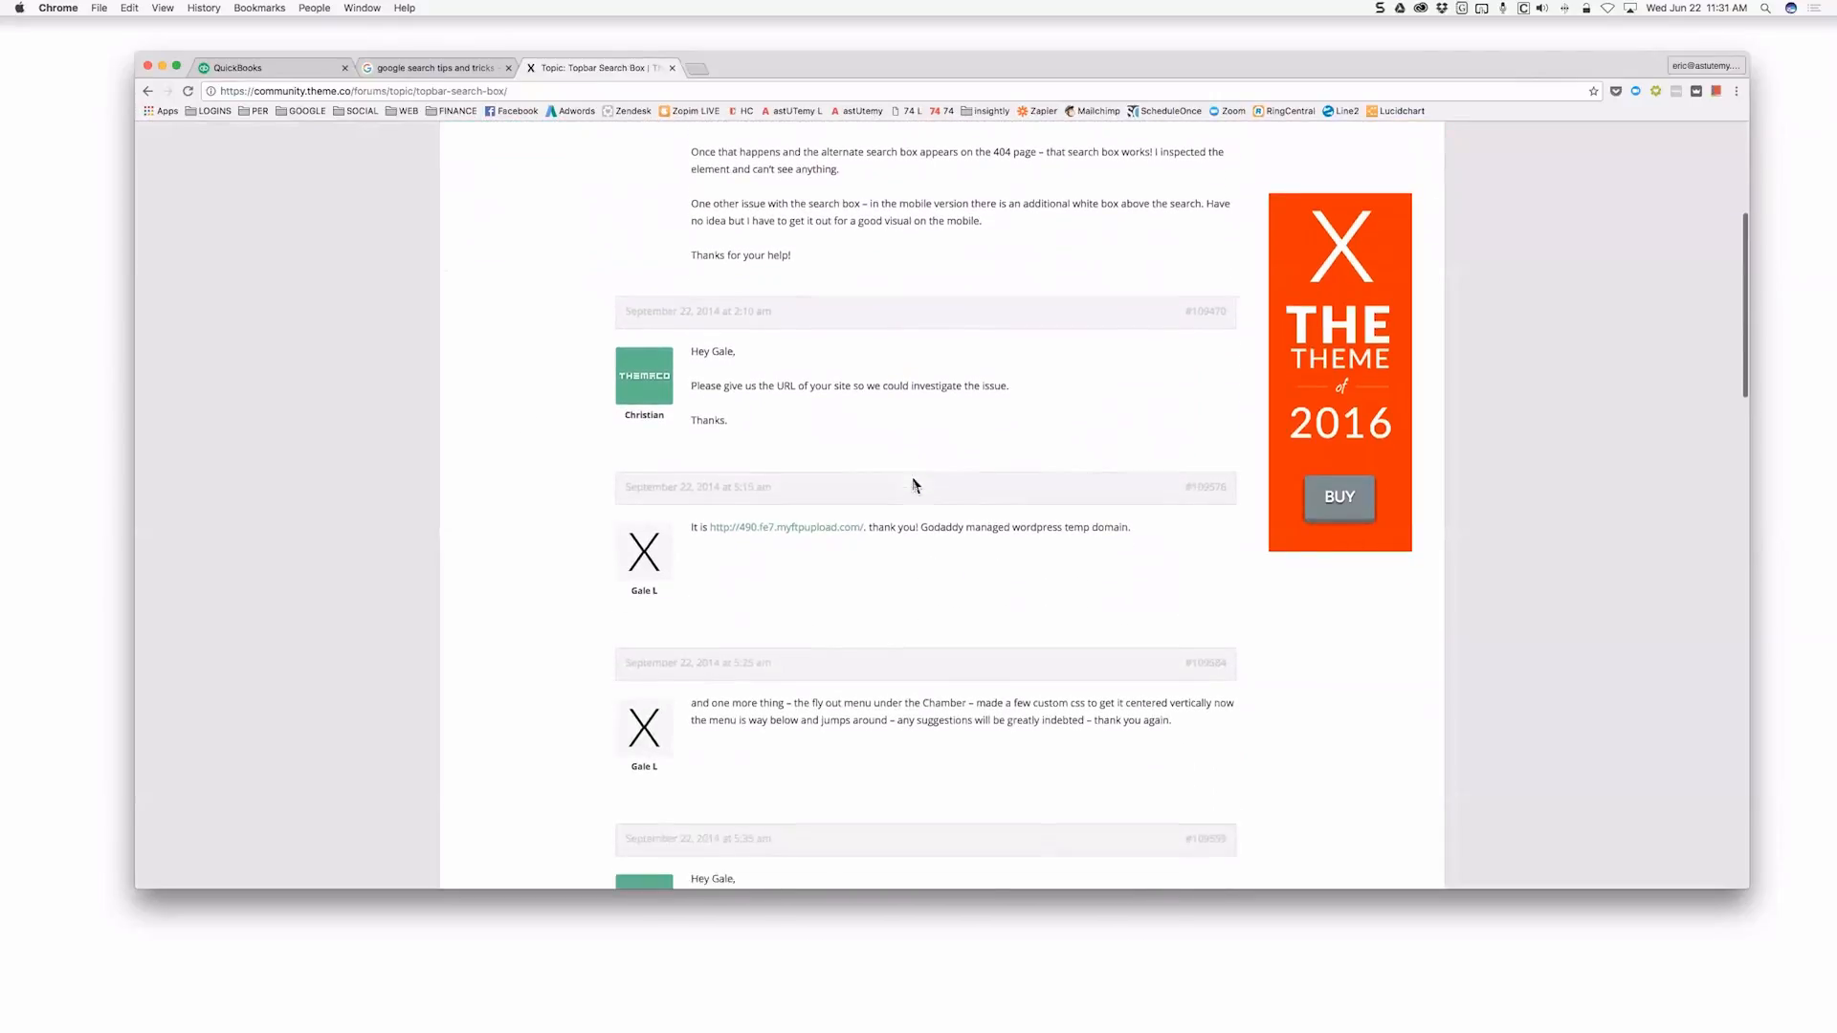
scroll(914, 485, down, 7)
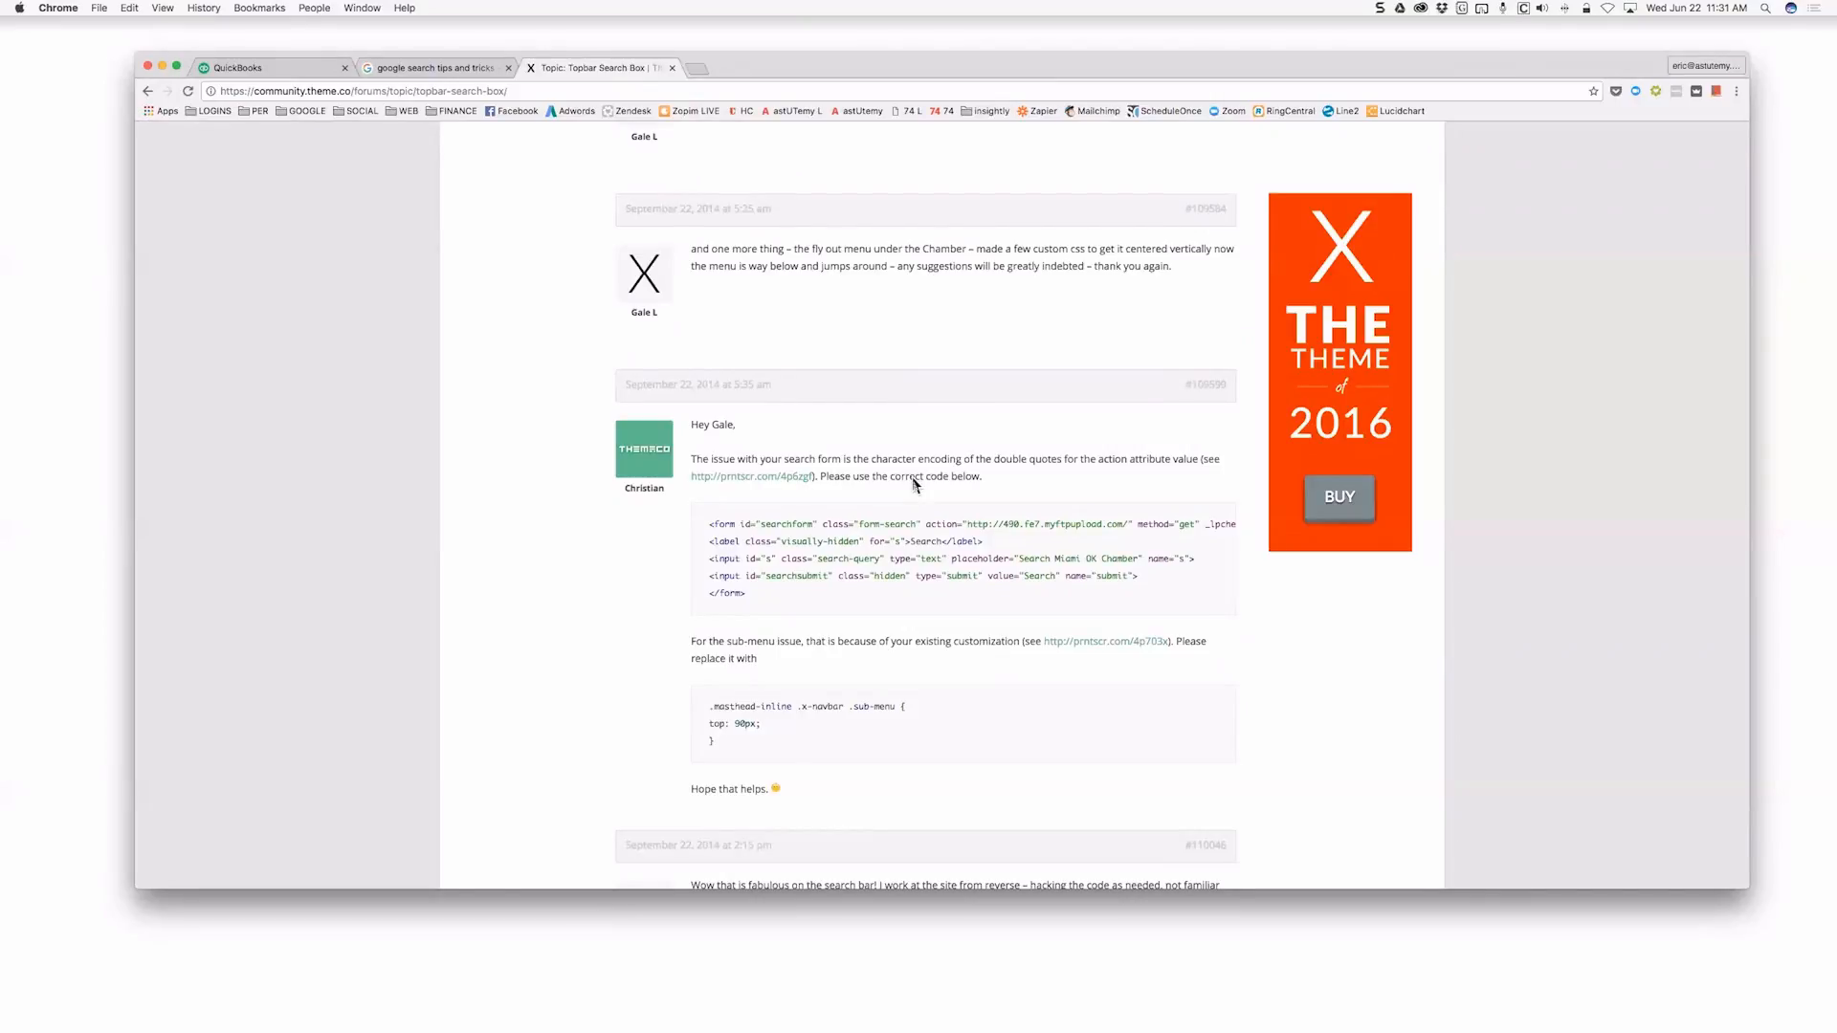
scroll(914, 483, down, 1)
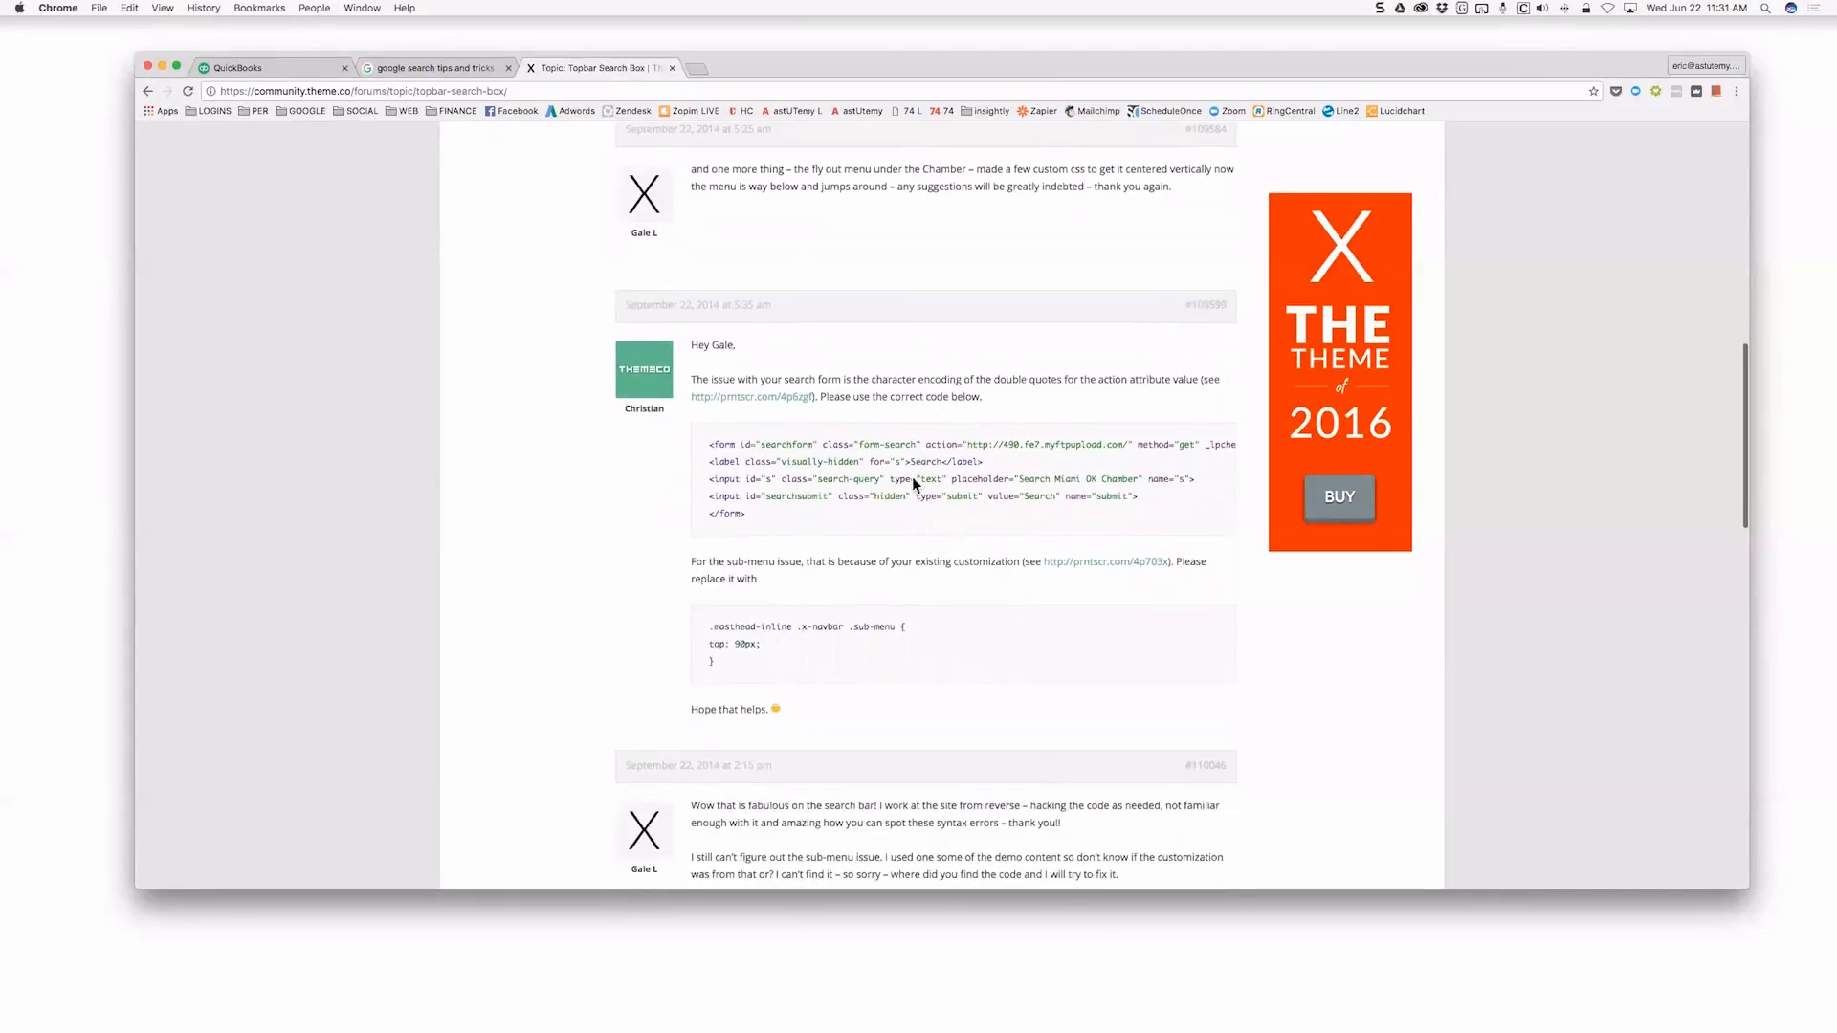
triple_click(780, 629)
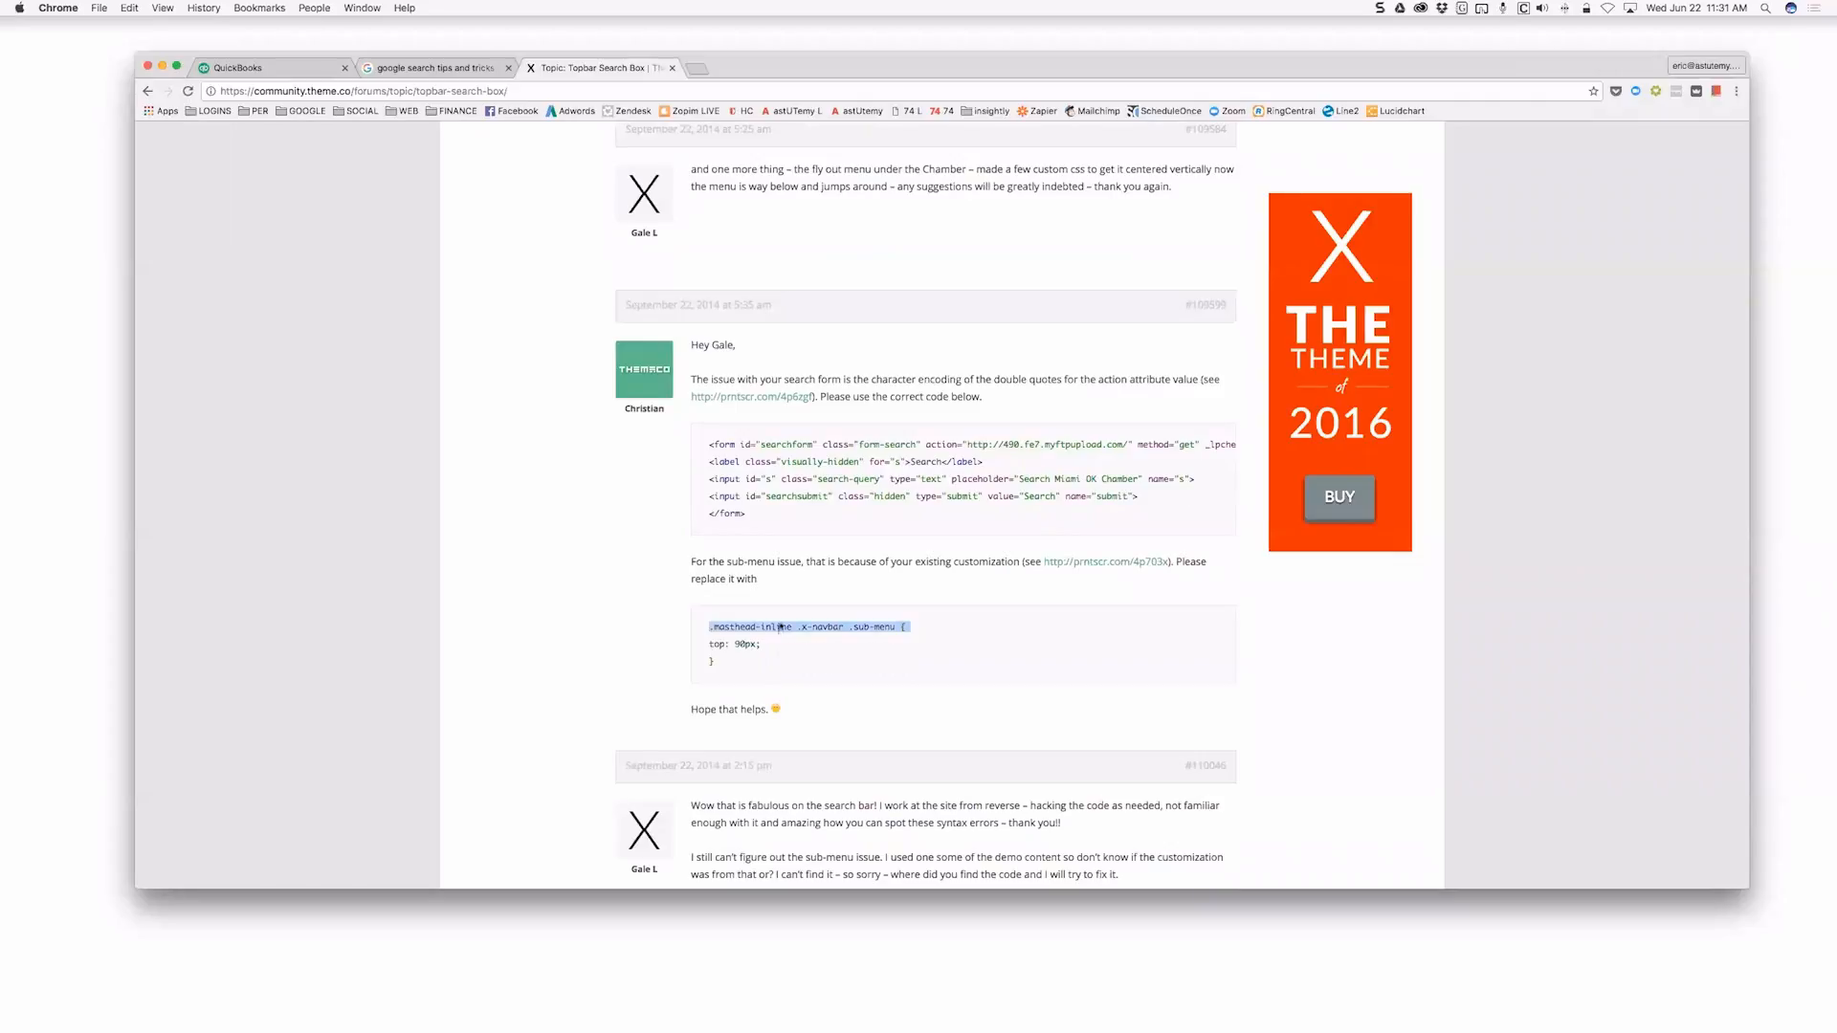
double_click(771, 627)
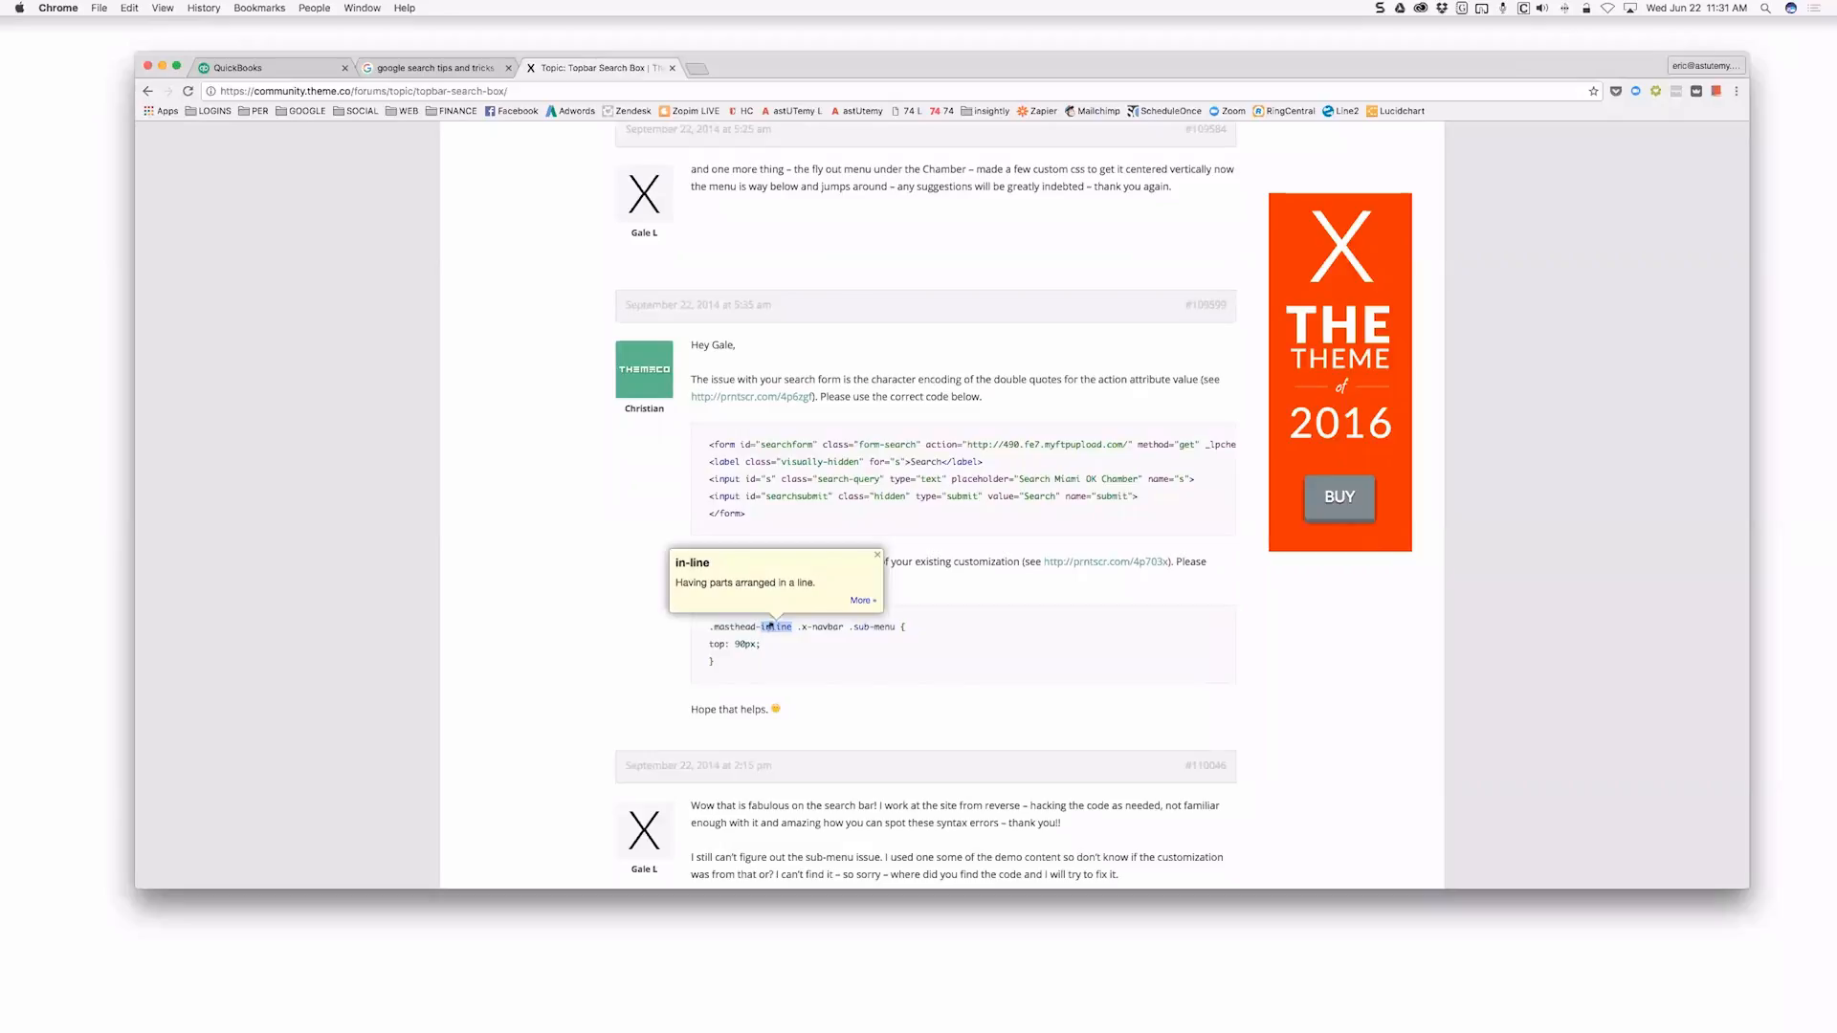
click(770, 627)
scroll(851, 669, down, 1)
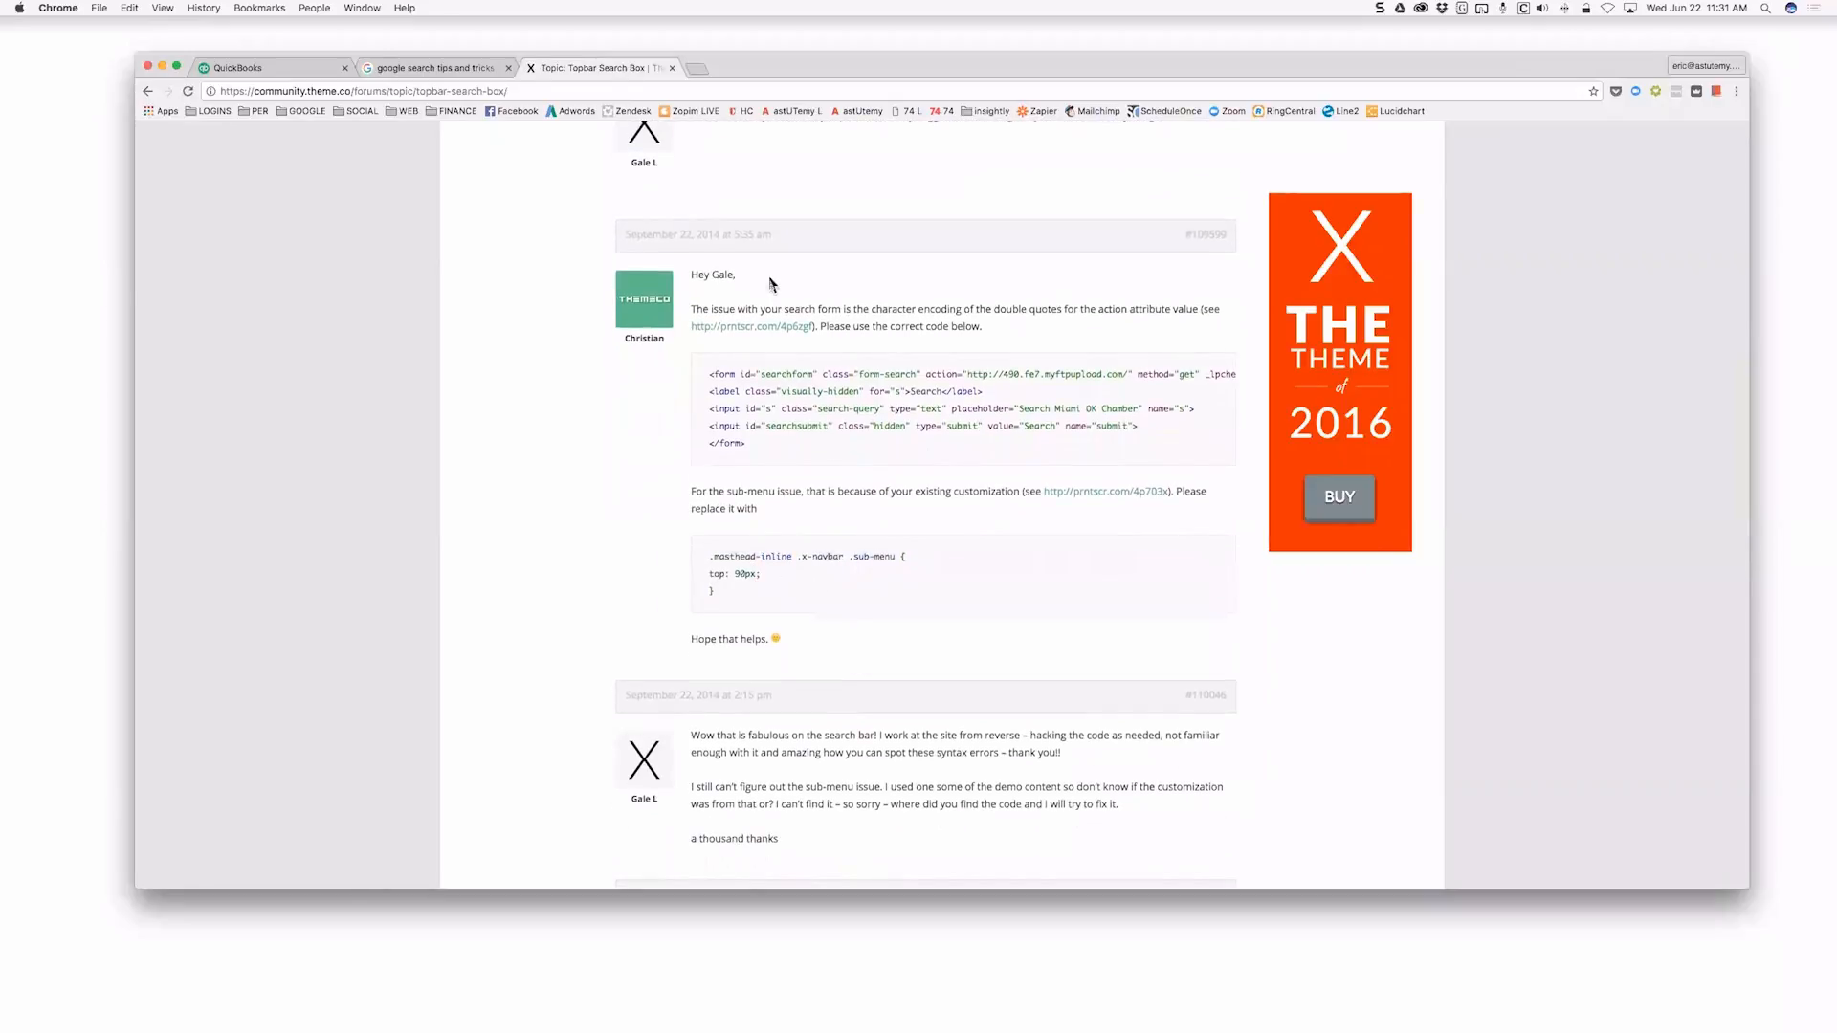
Return to the Google results for the X theme search and close the Google search tabs and the Chrome window
key(super+Left)
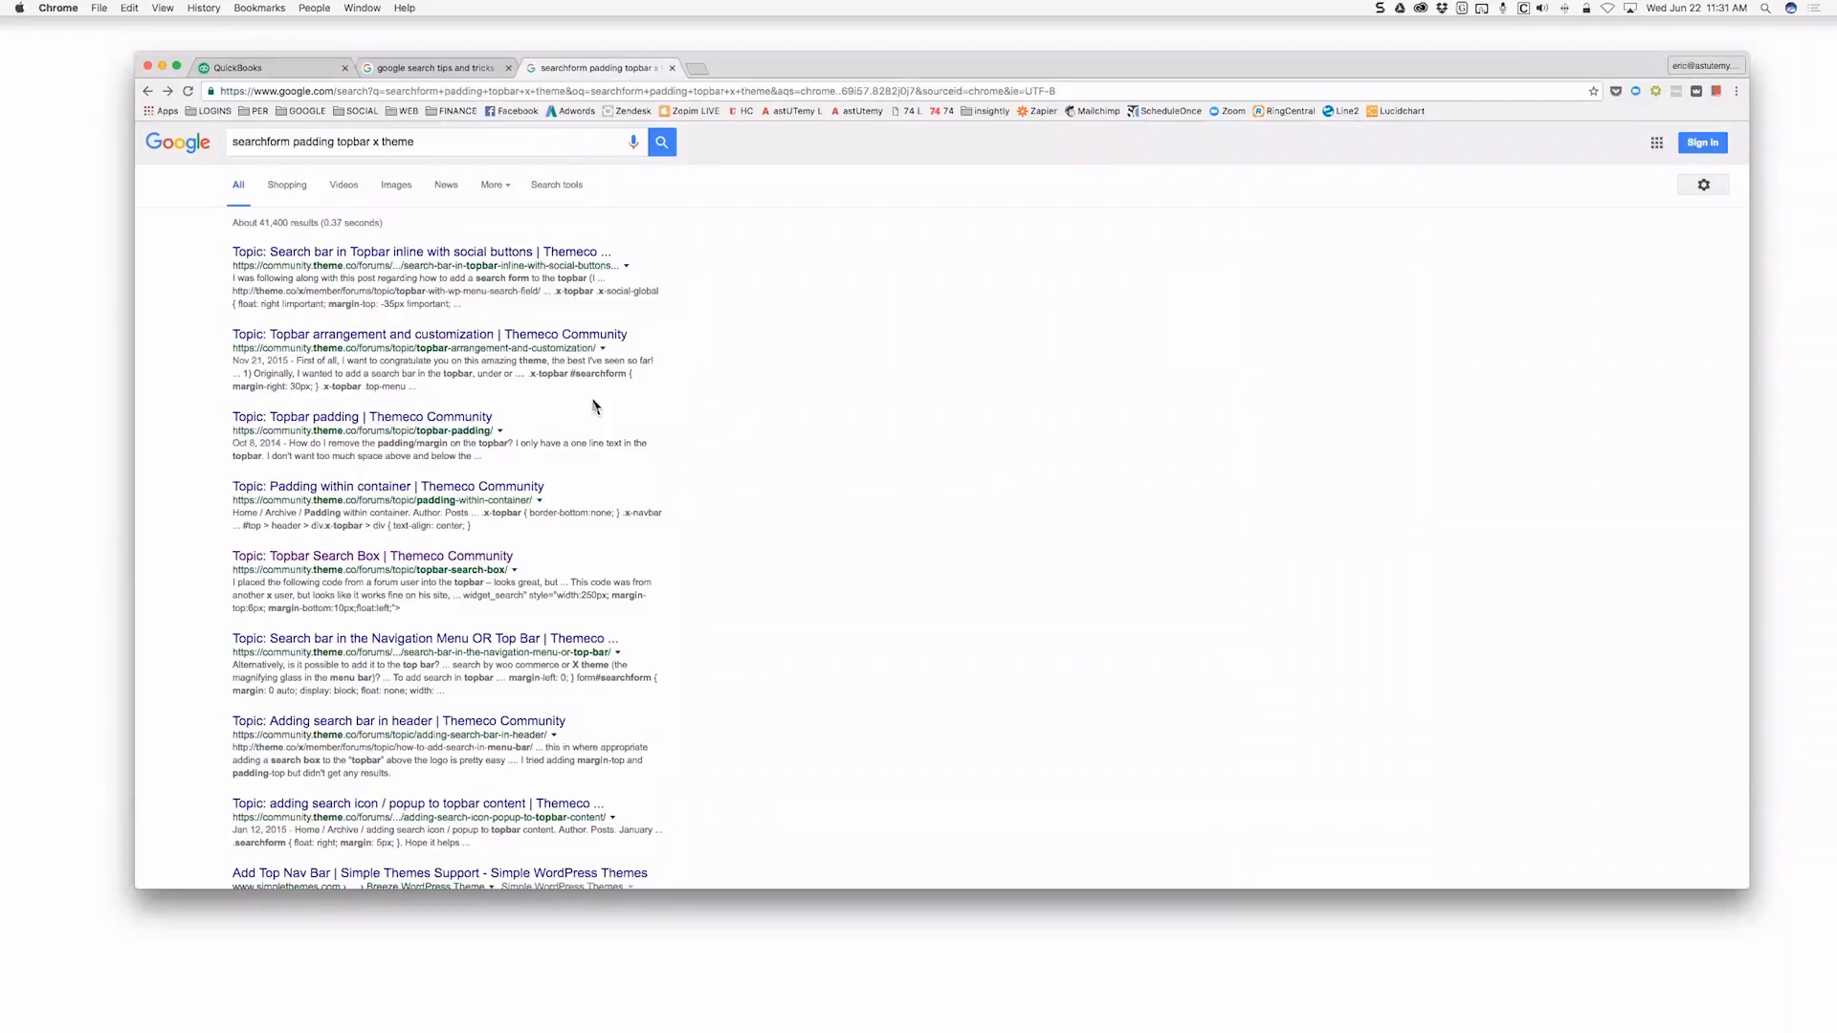
click(466, 71)
click(508, 68)
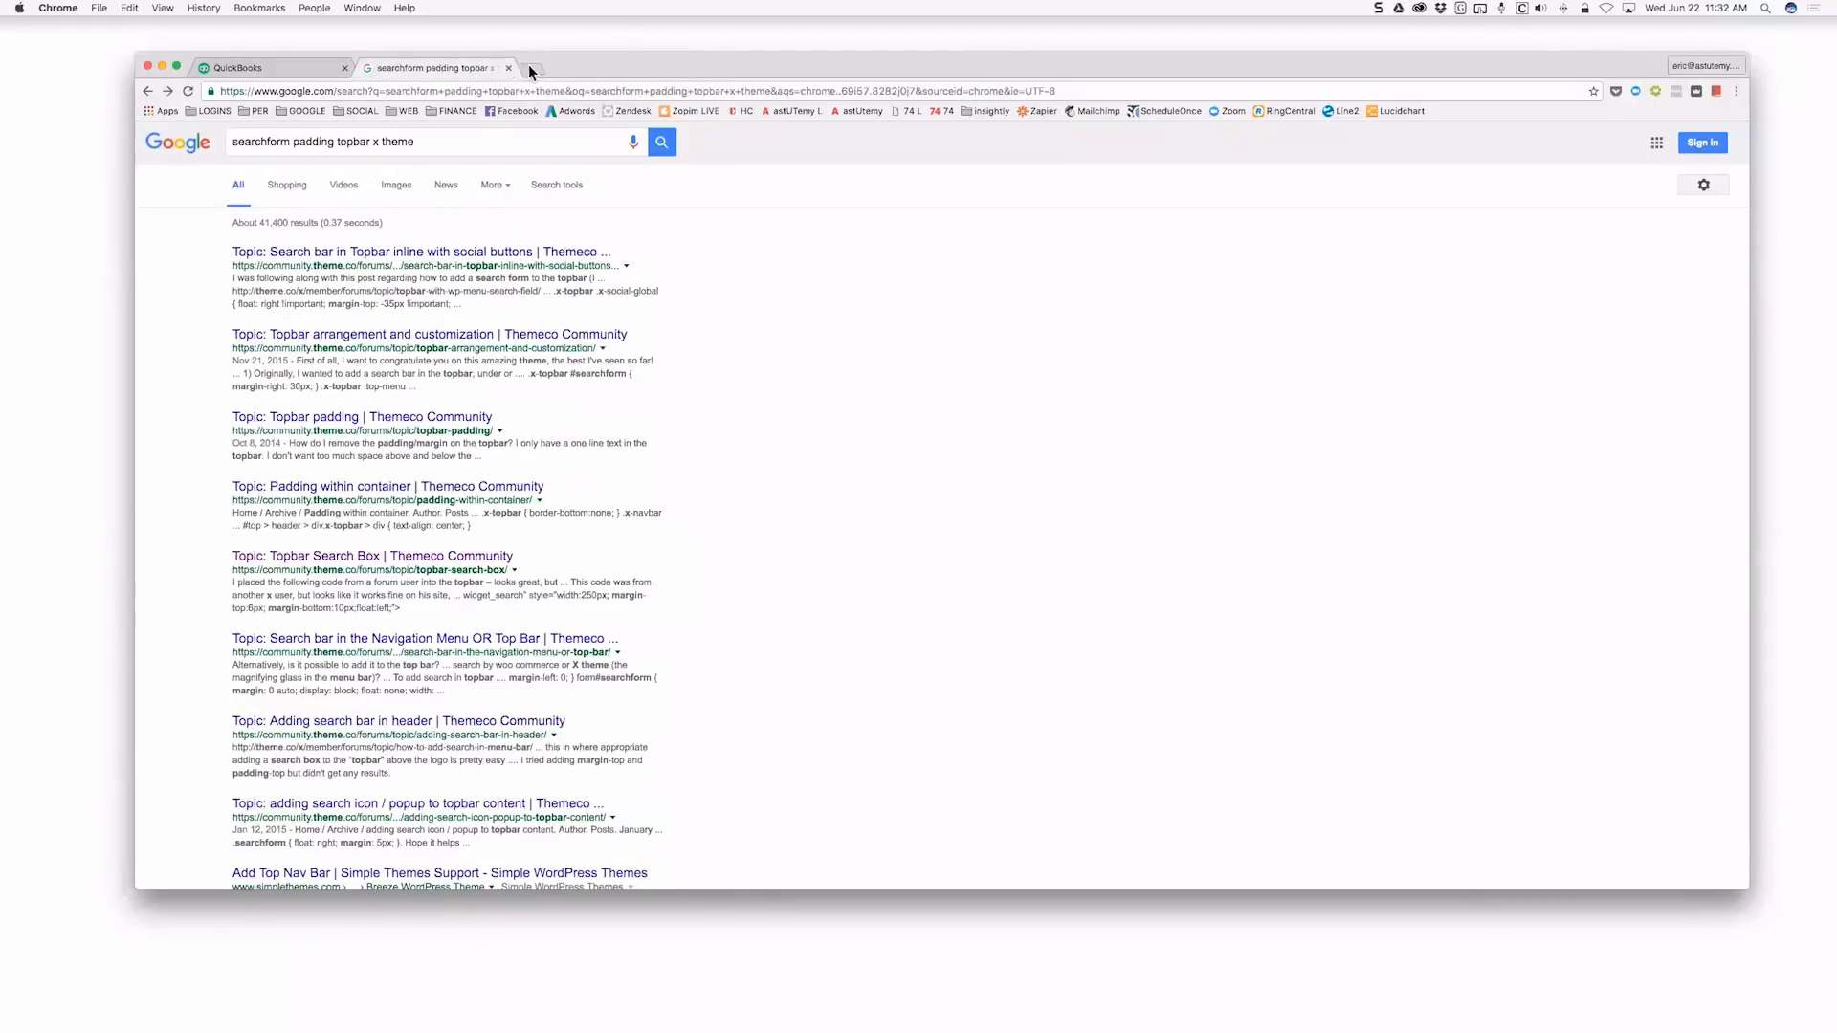
click(508, 67)
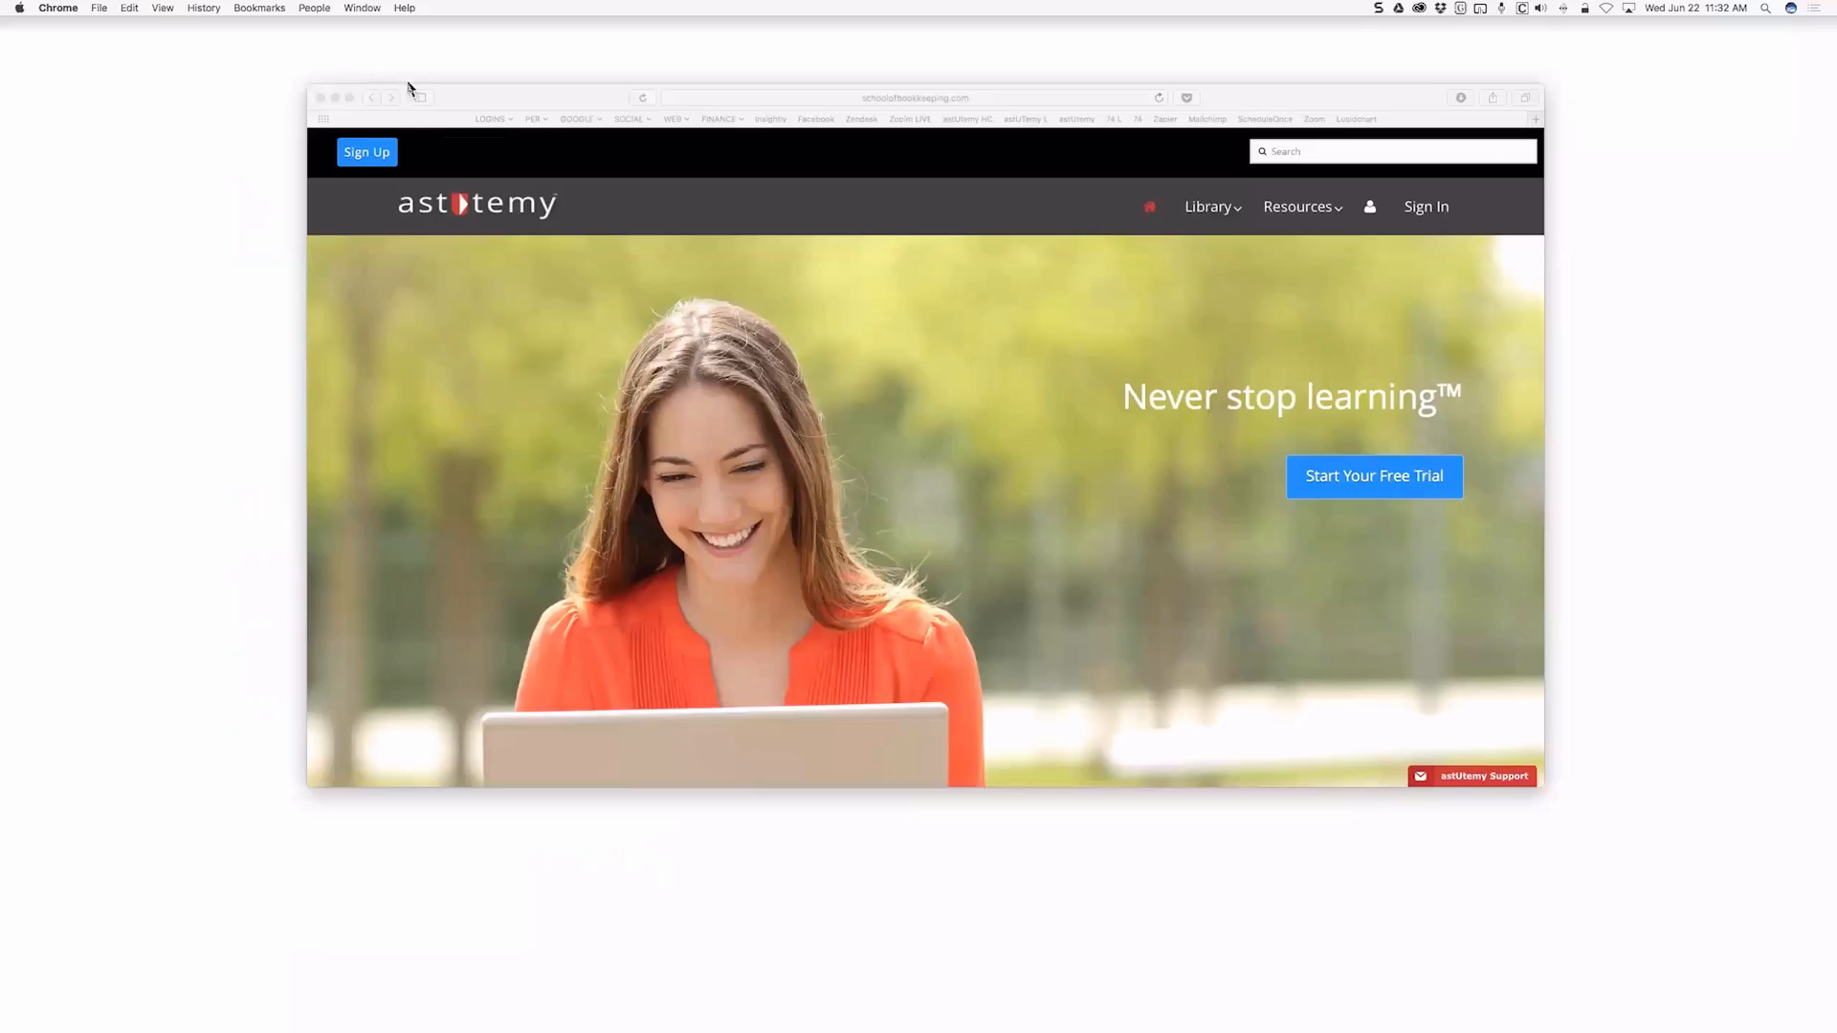
click(410, 70)
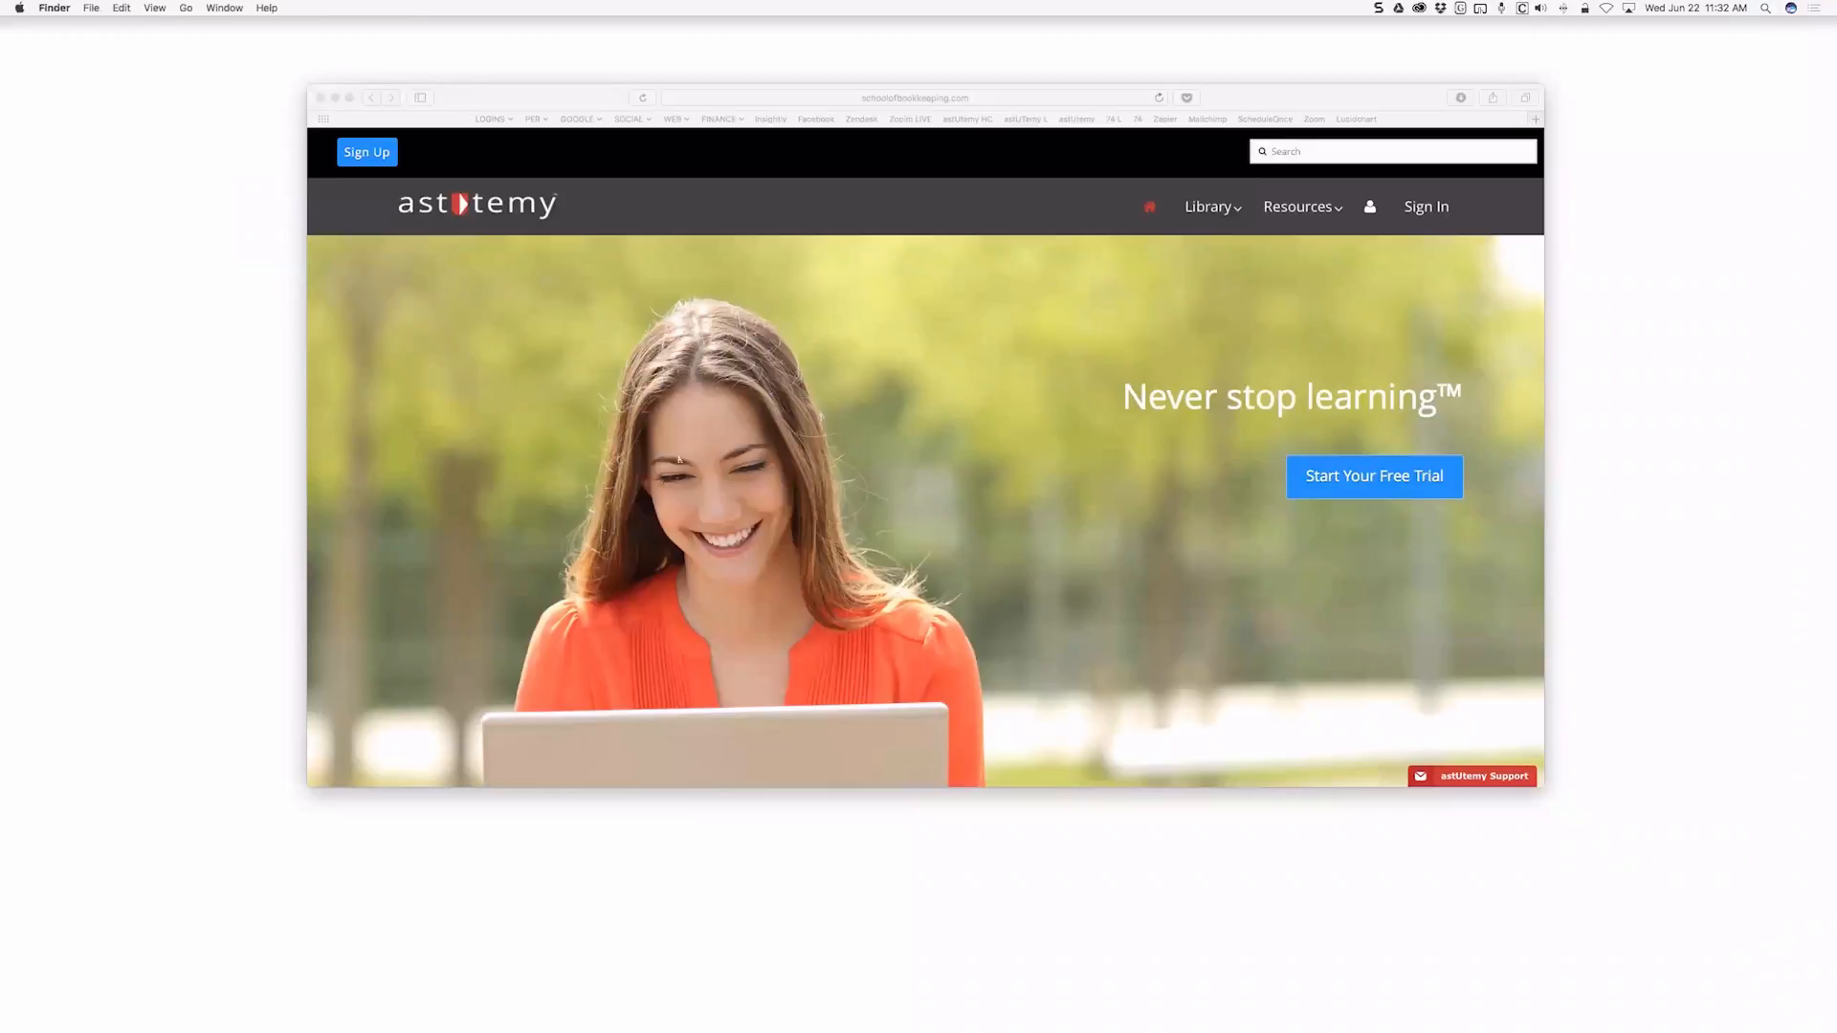
Switch to Keynote, resume the slideshow, and advance to the "NEXT UP…" slide
mouse_move(831, 1012)
click(688, 1007)
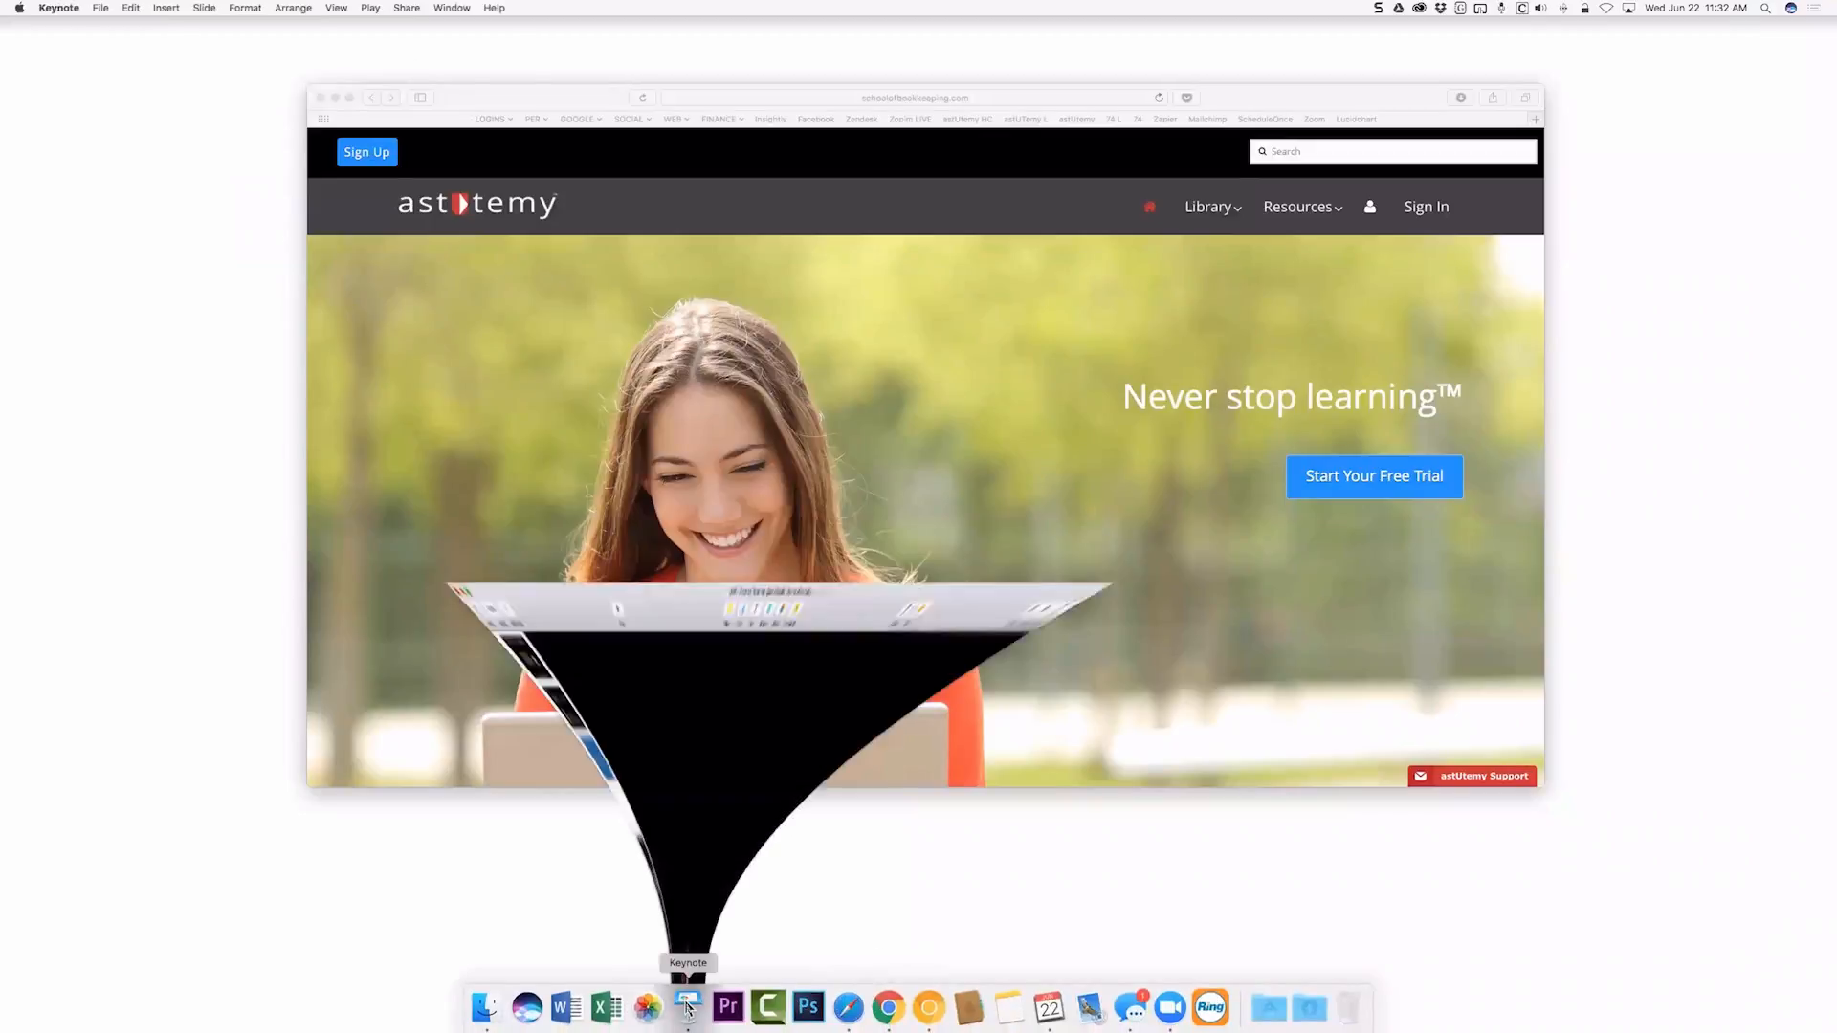
click(491, 48)
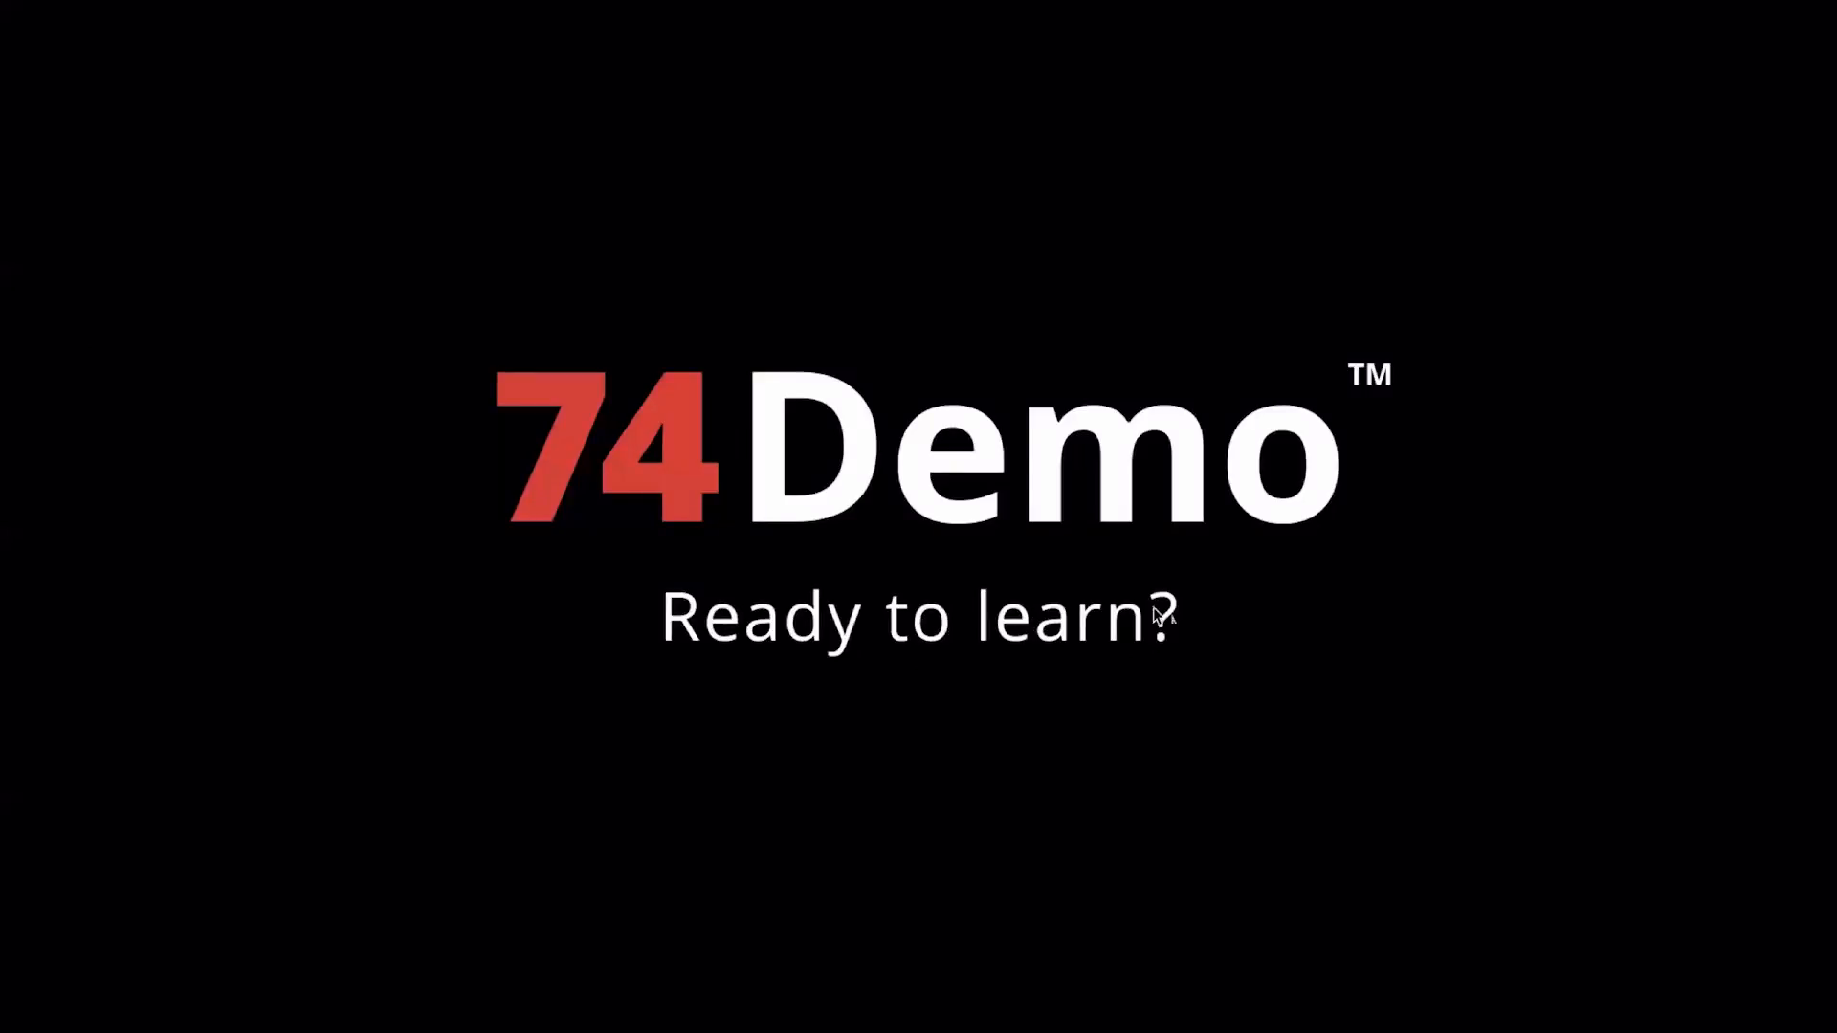
key(Right)
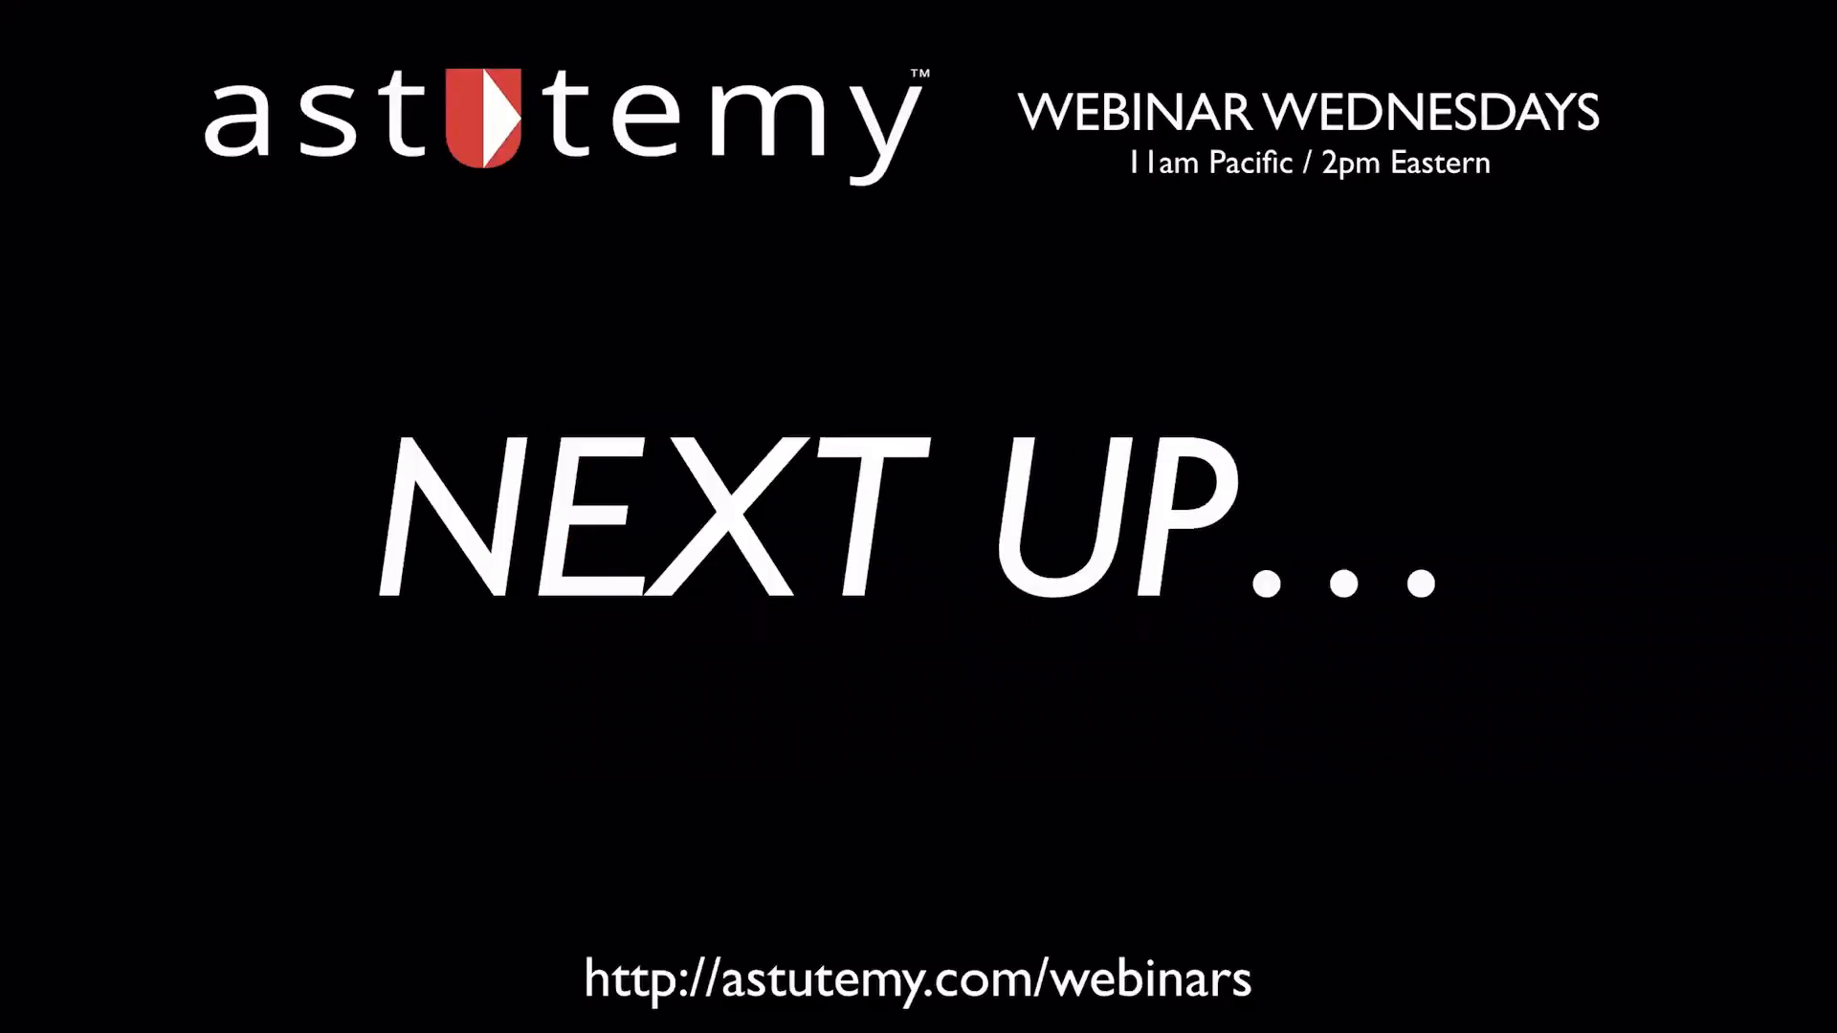